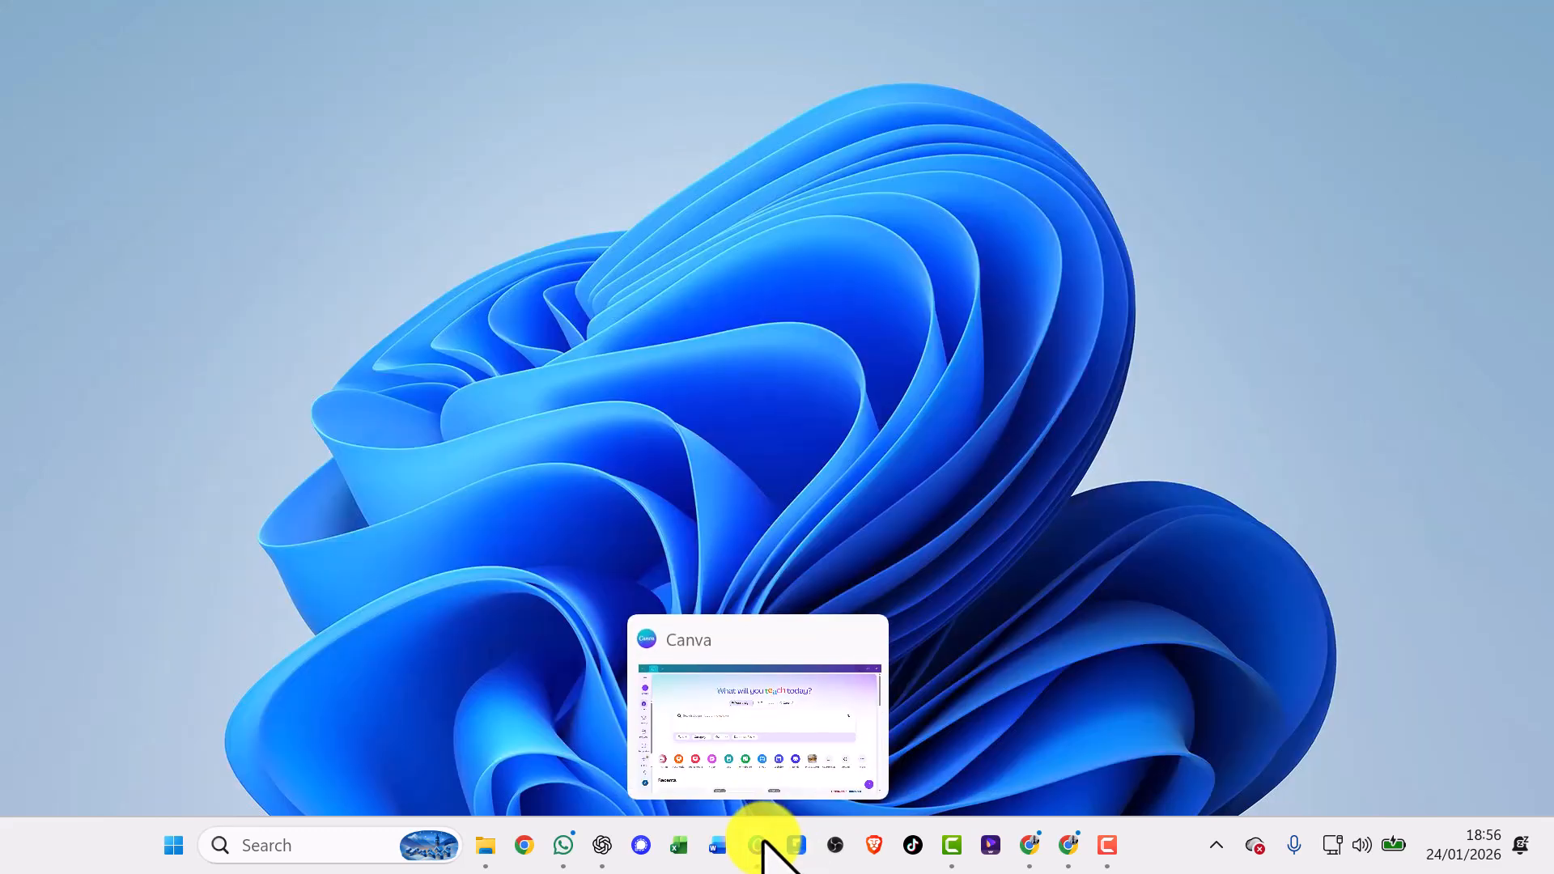
Switch to Canva and open the Canva AI assistant.
left_click(761, 846)
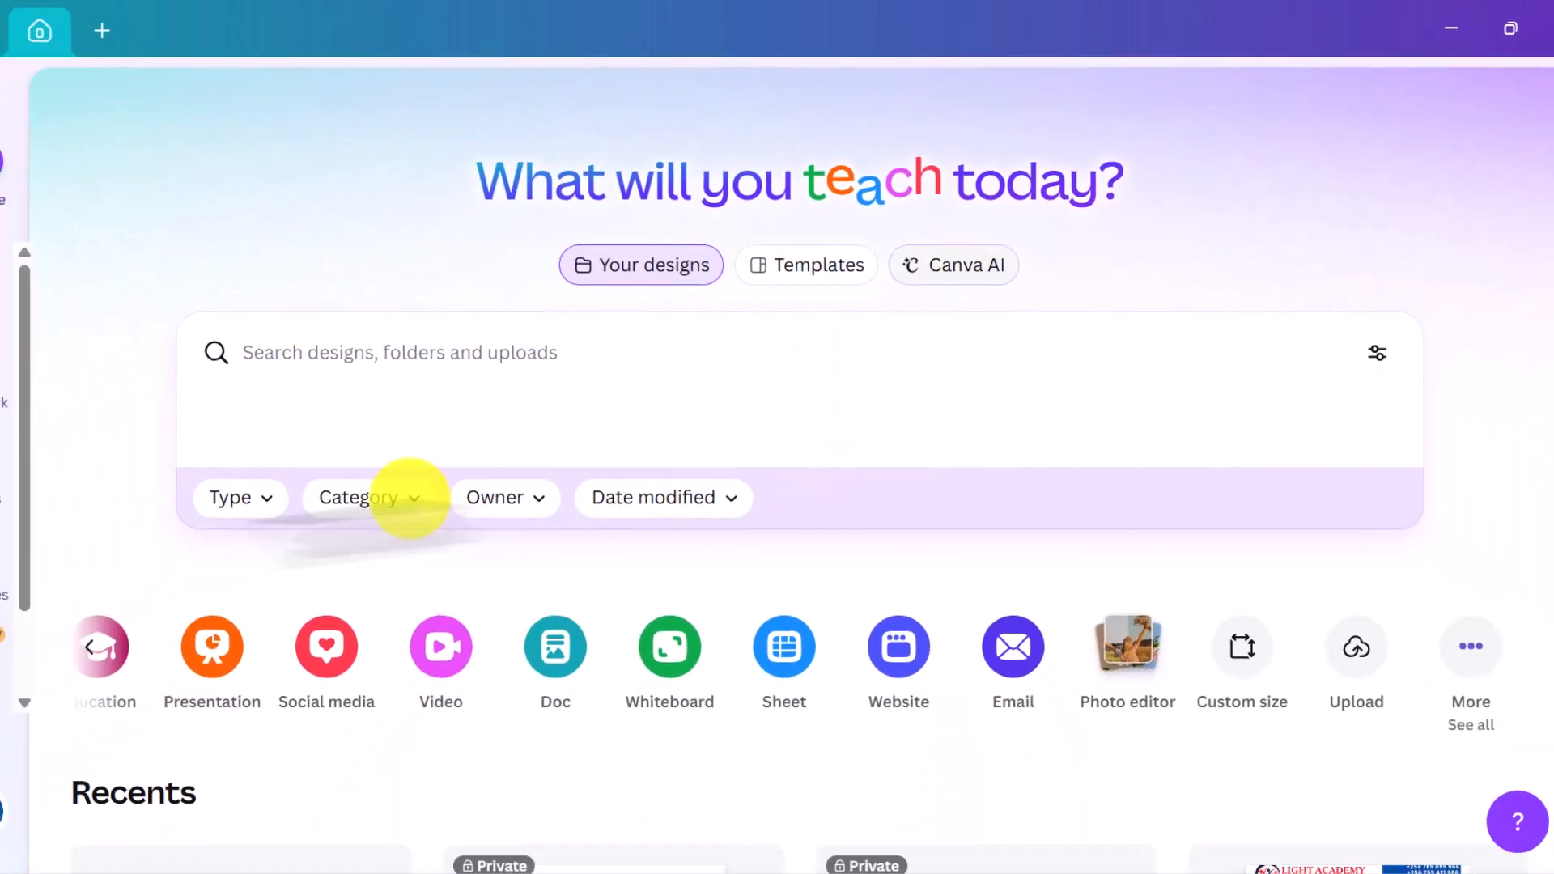
scroll(48, 559, "down", 5)
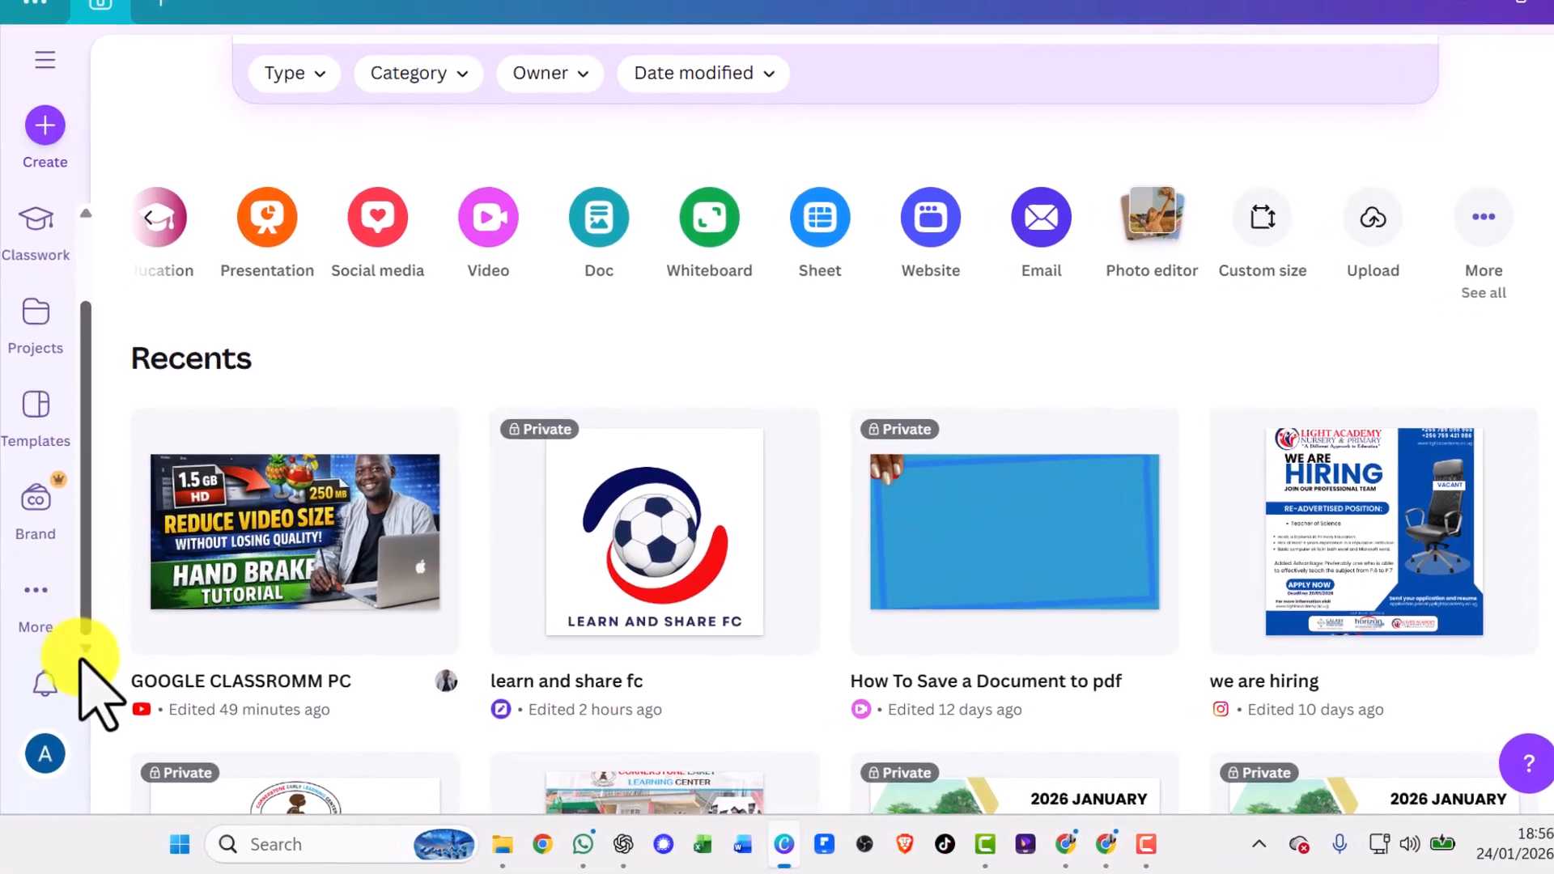
left_click(36, 595)
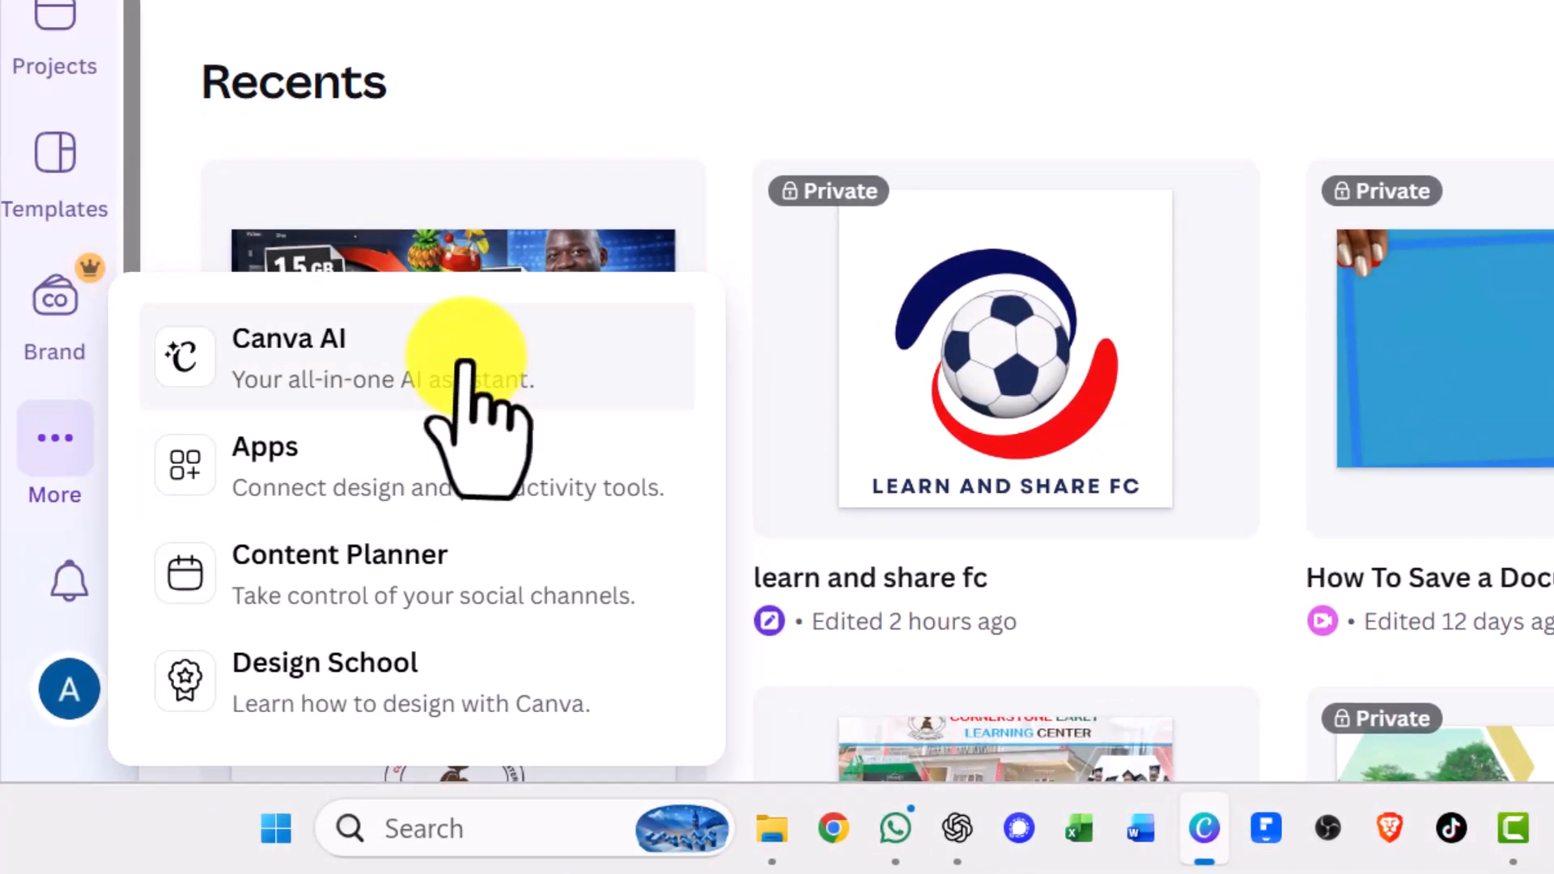
left_click(381, 348)
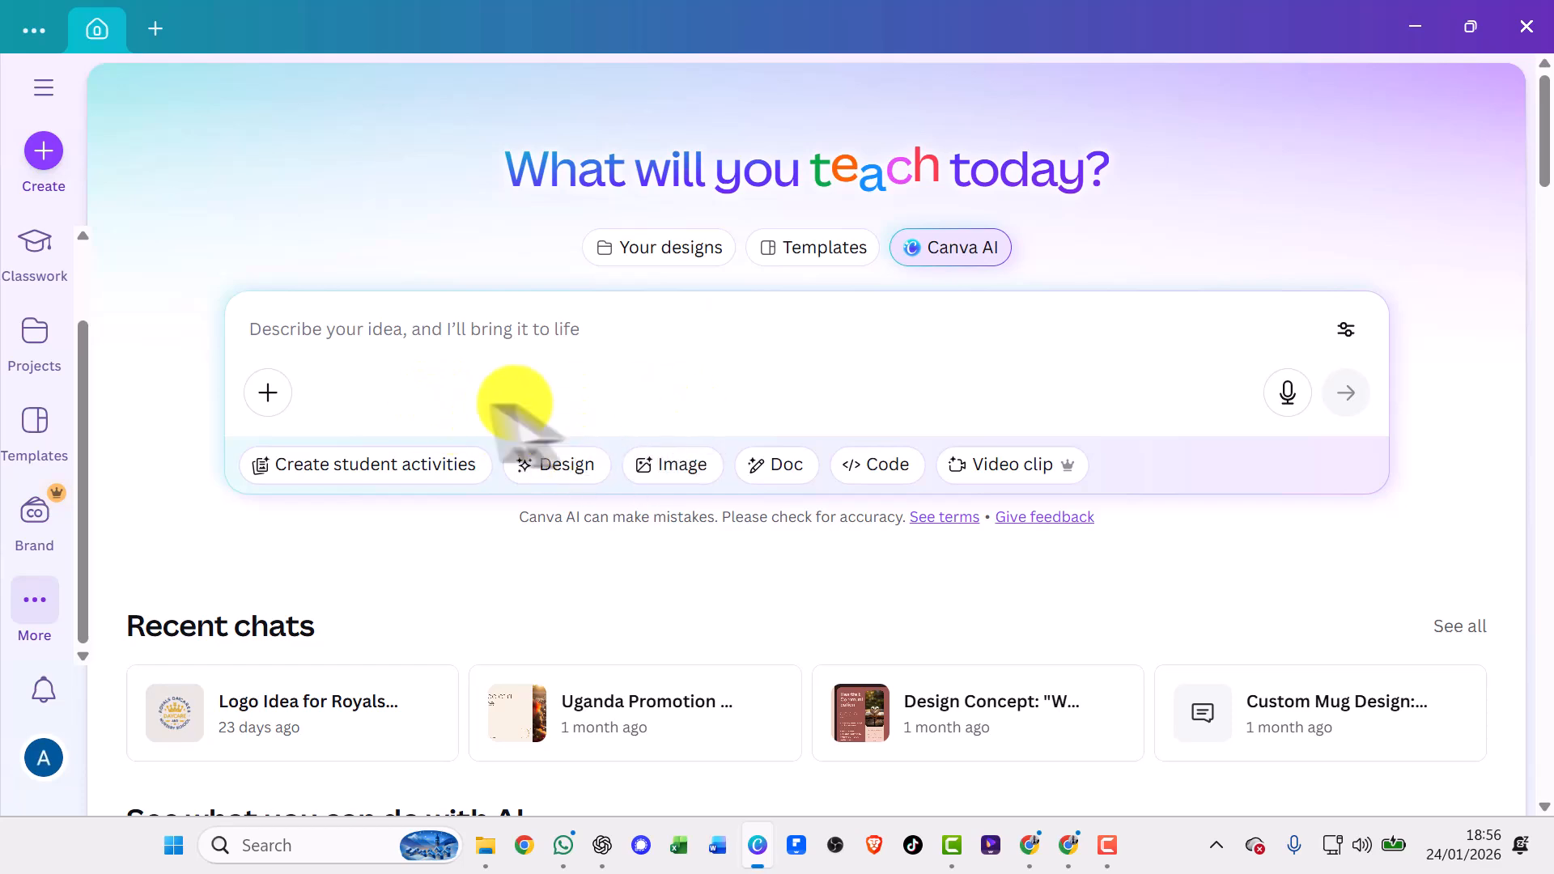
scroll(1295, 551, "down", 2)
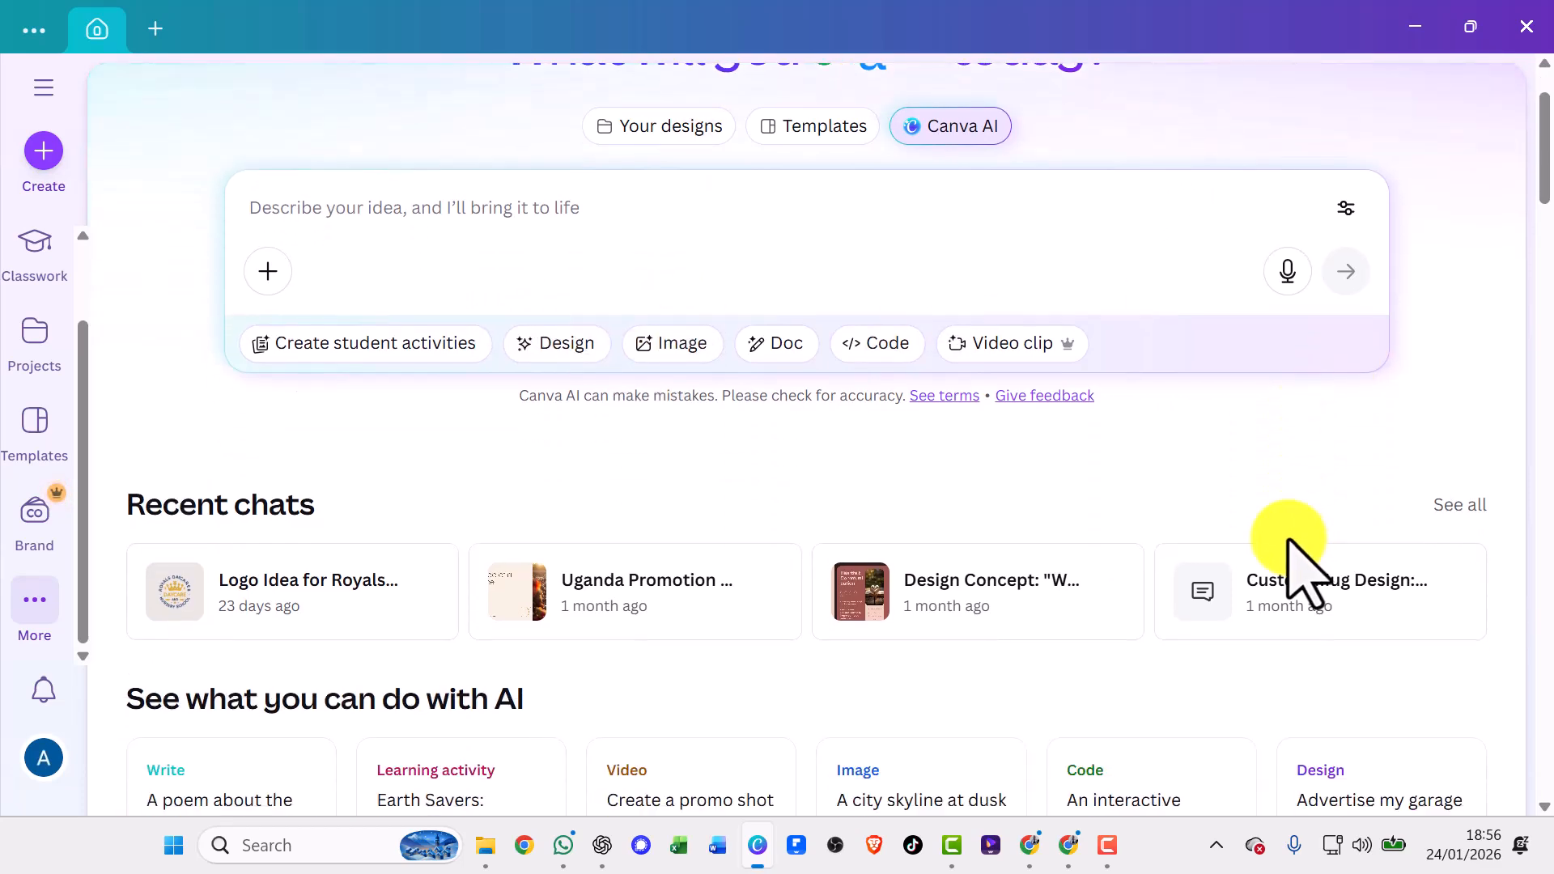
scroll(1044, 502, "up", 2)
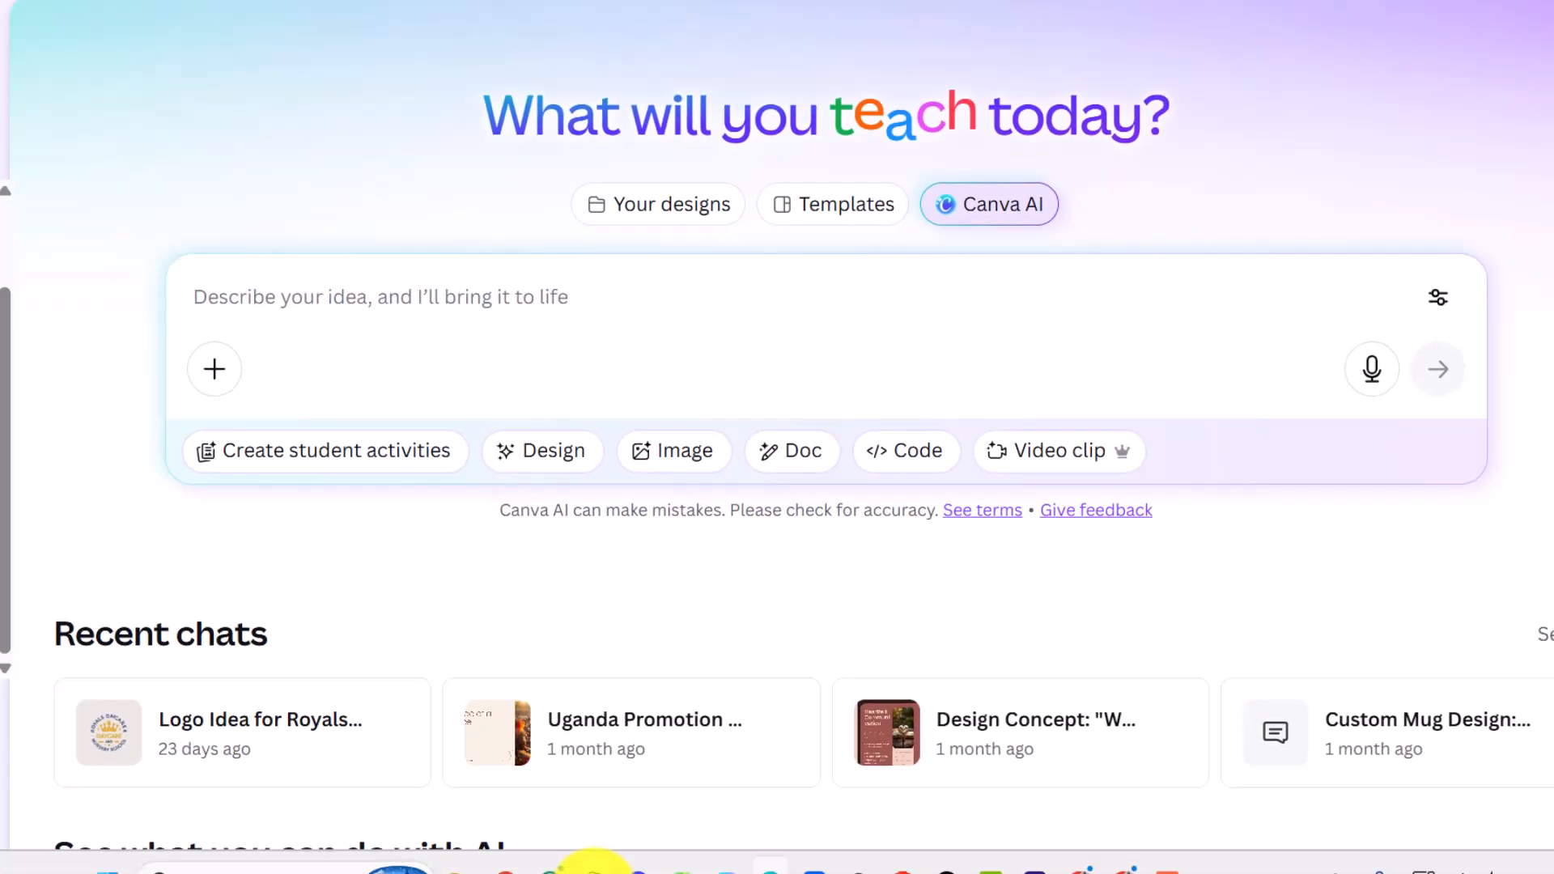
Switch to ChatGPT and copy the whole website prompt, from "Create a clean, modern, and professional website" to "visually appealing.".
left_click(601, 844)
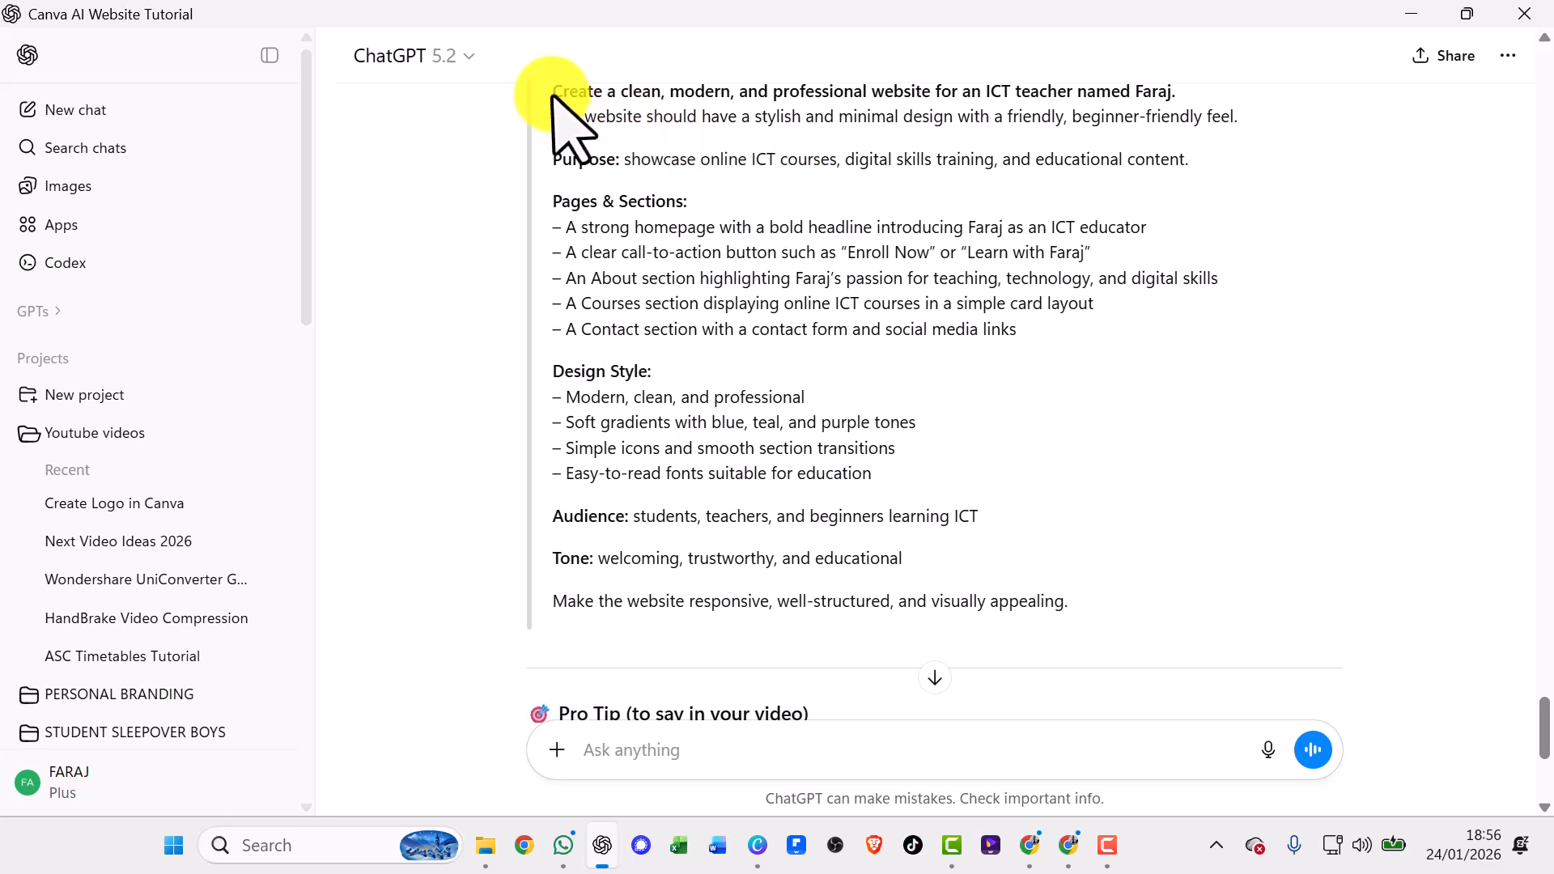
left_click_drag(558, 97, 619, 101)
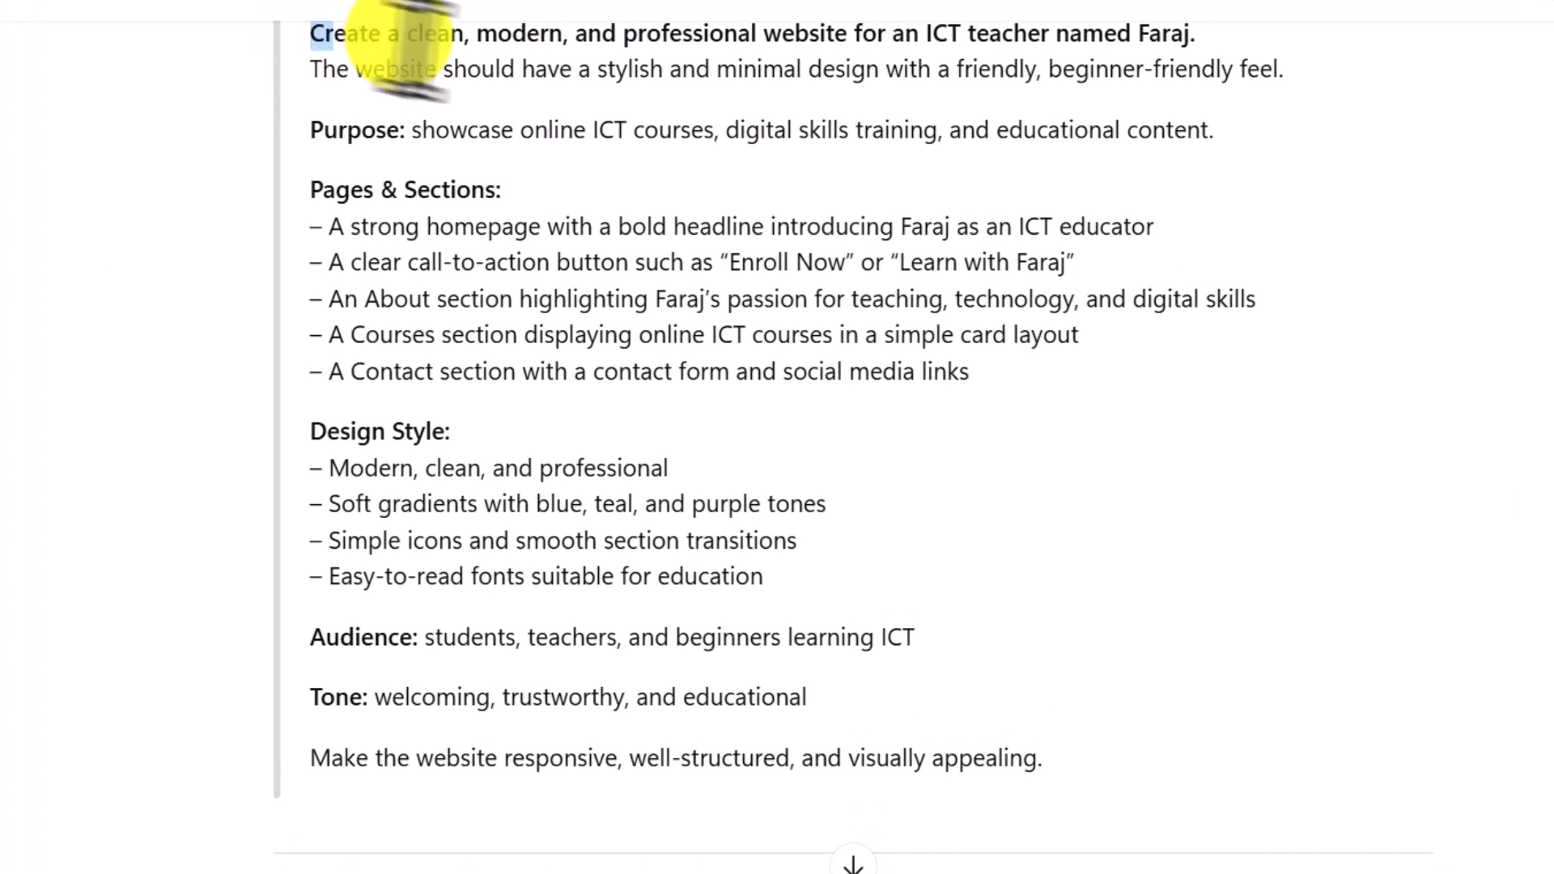
left_click_drag(400, 48, 1057, 771)
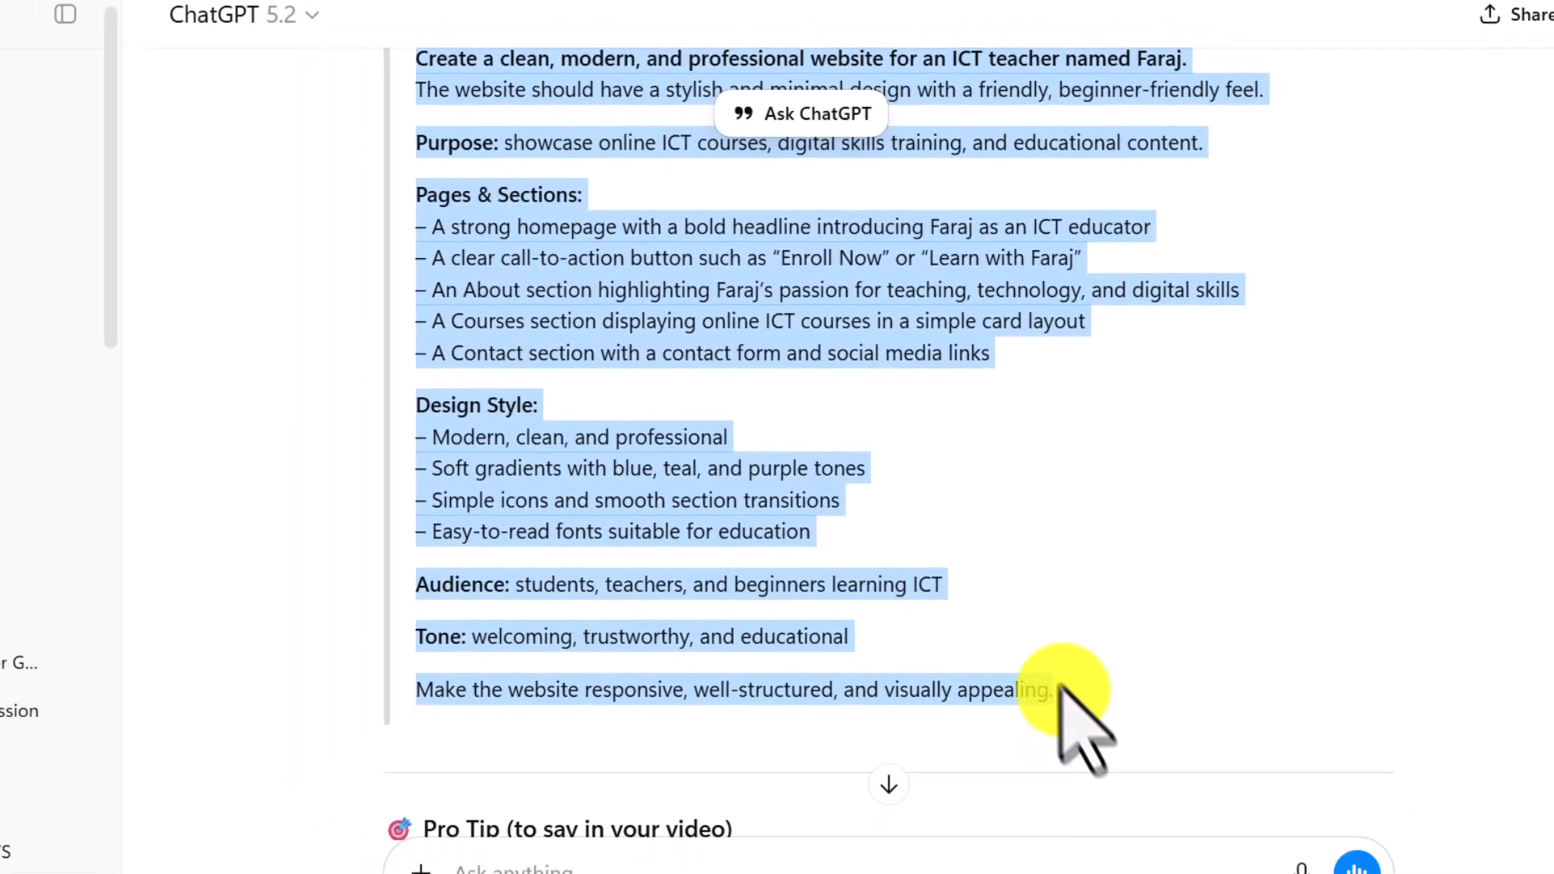
Switch back to Canva, paste the copied ICT teacher website prompt into Canva AI and submit it.
left_click(727, 842)
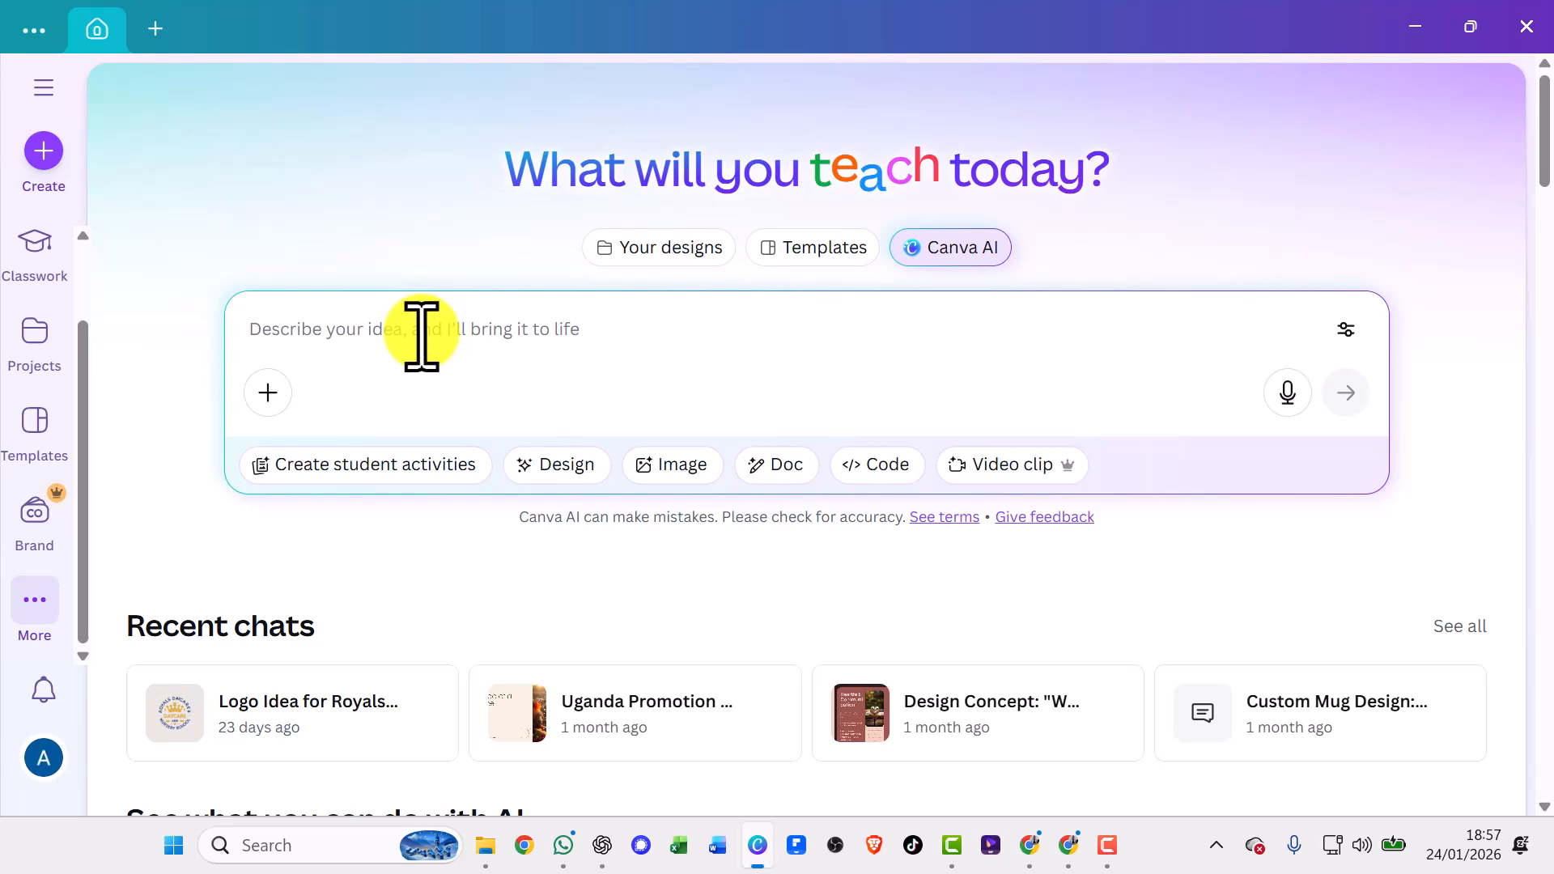
type("Create a clean, modern, and professional website for an ICT teacher named Faraj. The website should have a stylish and minimal design with a friendly, beginner-friendly feel.  Purpose: showcase online ICT courses, digital skills training, and educational content.  Pages & Sections: – A strong homepage with a bold headline introducing Faraj as an ICT educator – A clear call-to-action button such as \"Enroll Now\" or \"Learn with Faraj\" – An About section highlighting Faraj’s passion for teaching, technology, and digital skills – A Courses section displaying online ICT courses in a simple card layout – A Contact section with a contact form and social media links  Design Style: – Modern, clean, and professional – Soft gradients with blue, teal, and purple tones – Simple icons and smooth section transitions – Easy-to-read fonts suitable for education  Audience: students, teachers, and beginners learning ICT  Tone: welcoming, trustworthy, and professional  Make the website responsive, well-structured, and visually appealing.")
scroll(451, 478, "up", 5)
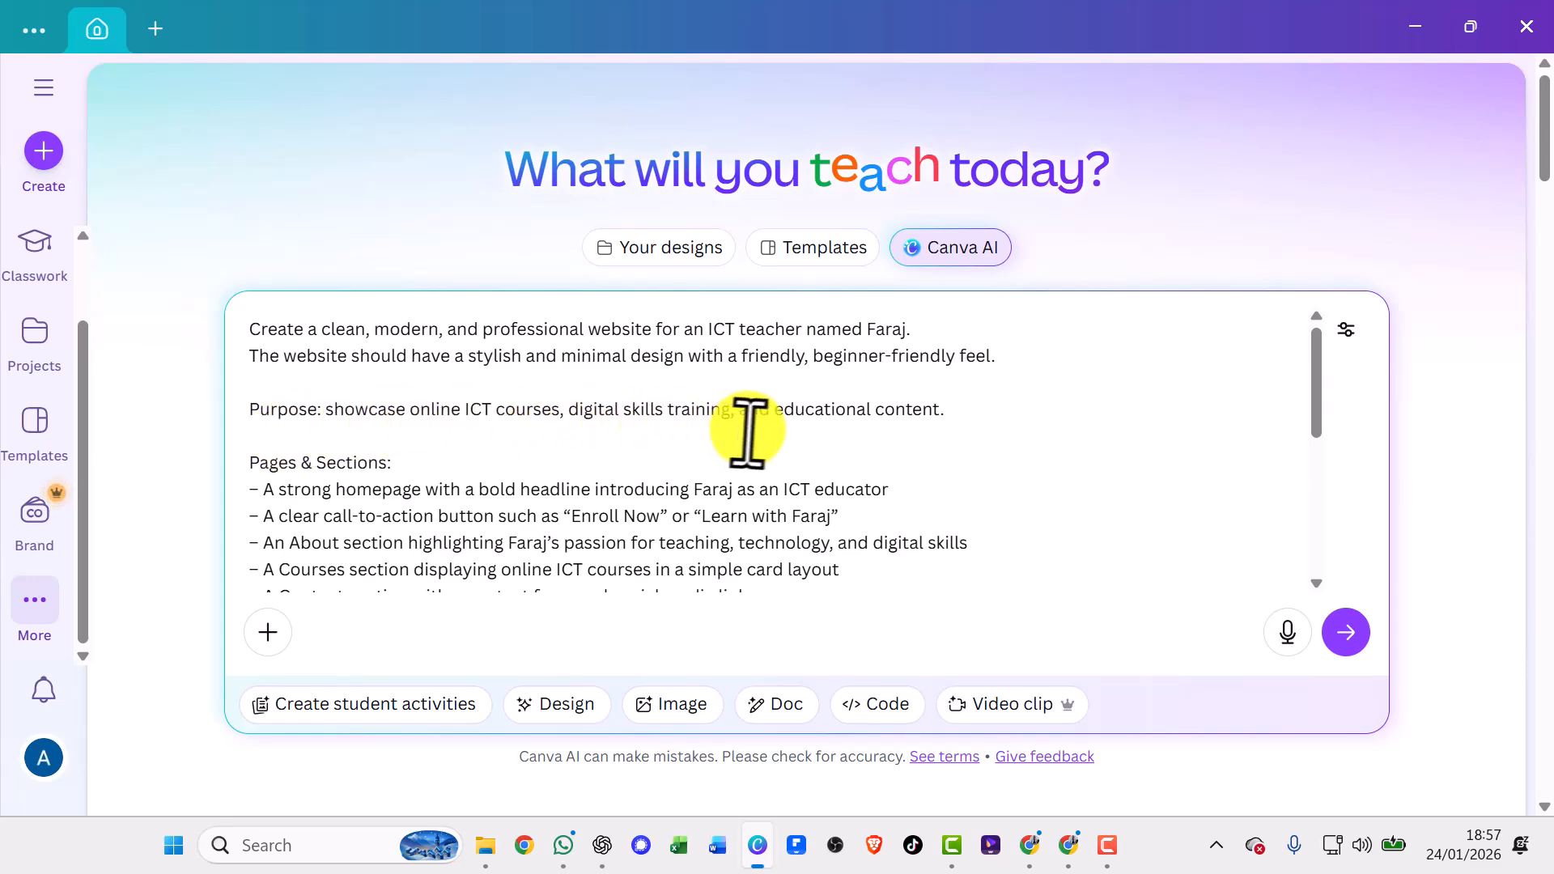
scroll(893, 437, "down", 10)
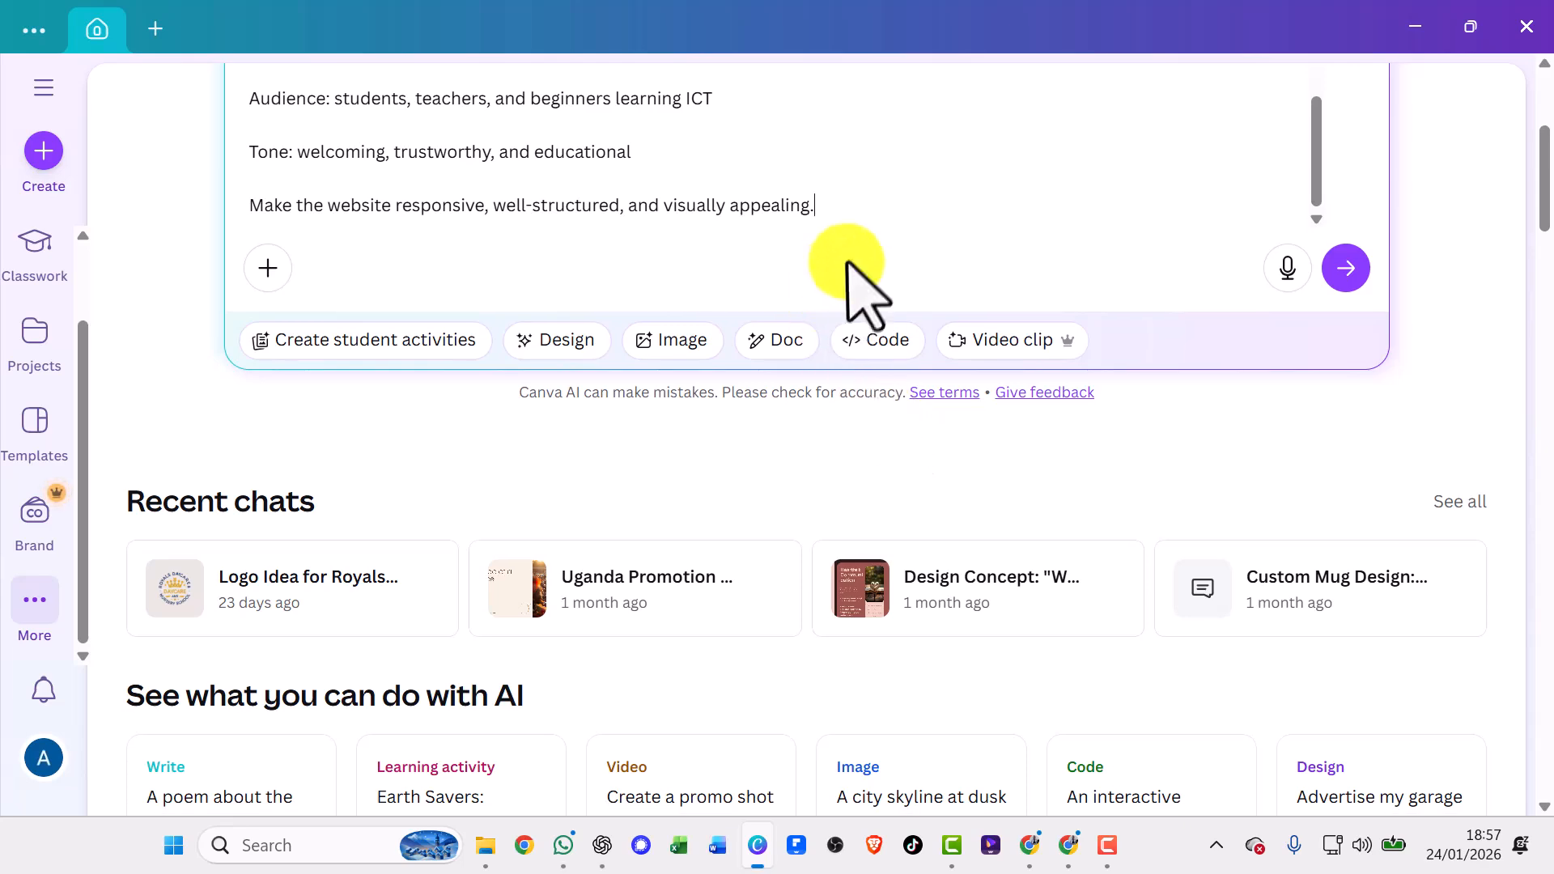
scroll(858, 292, "up", 5)
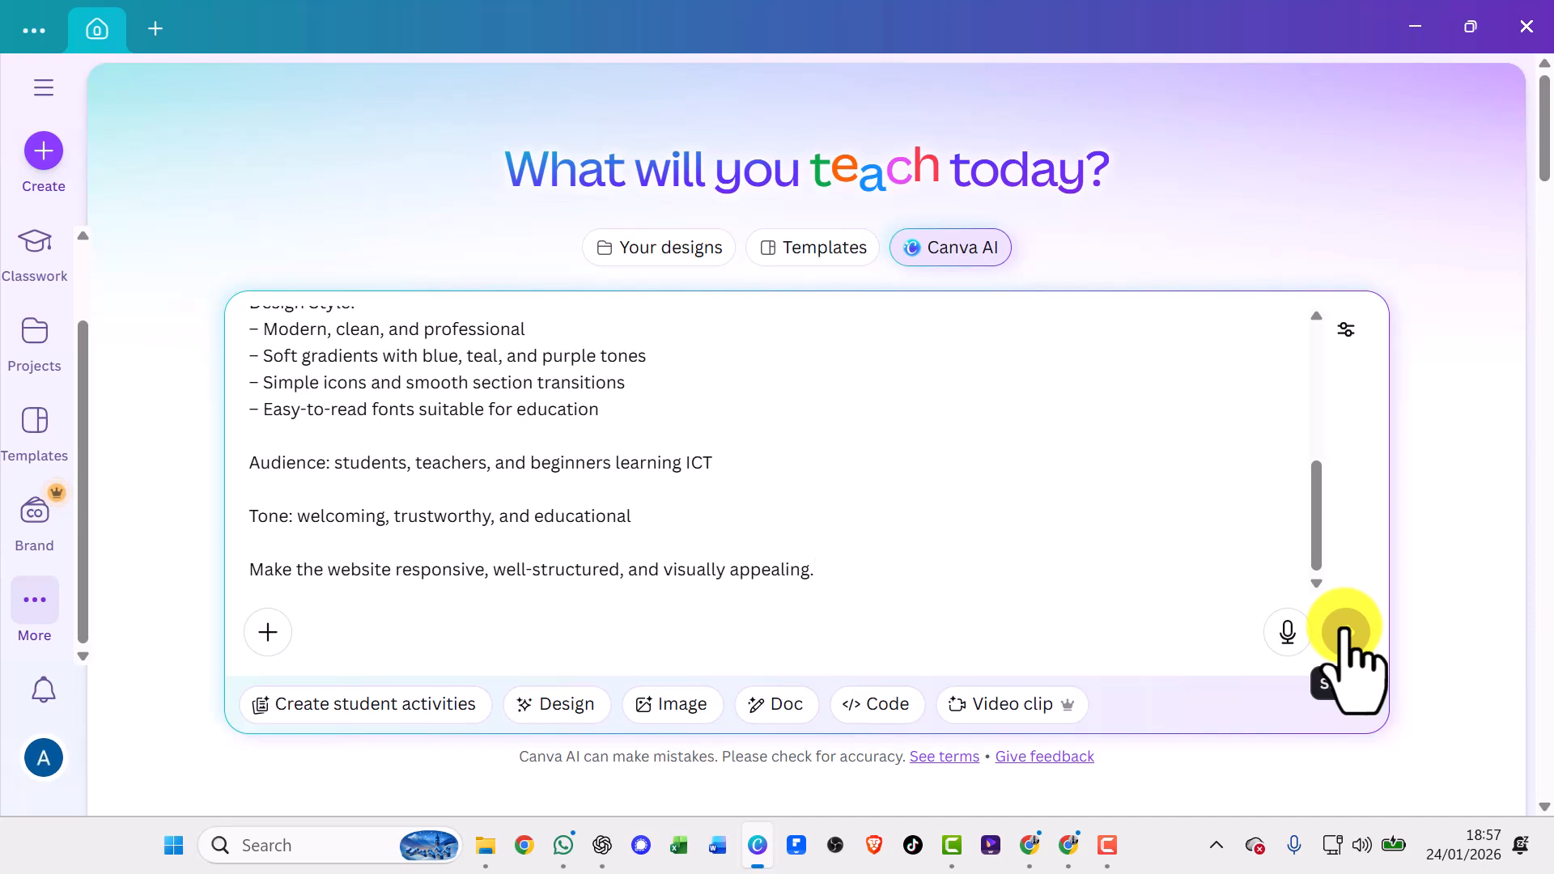
left_click(1345, 632)
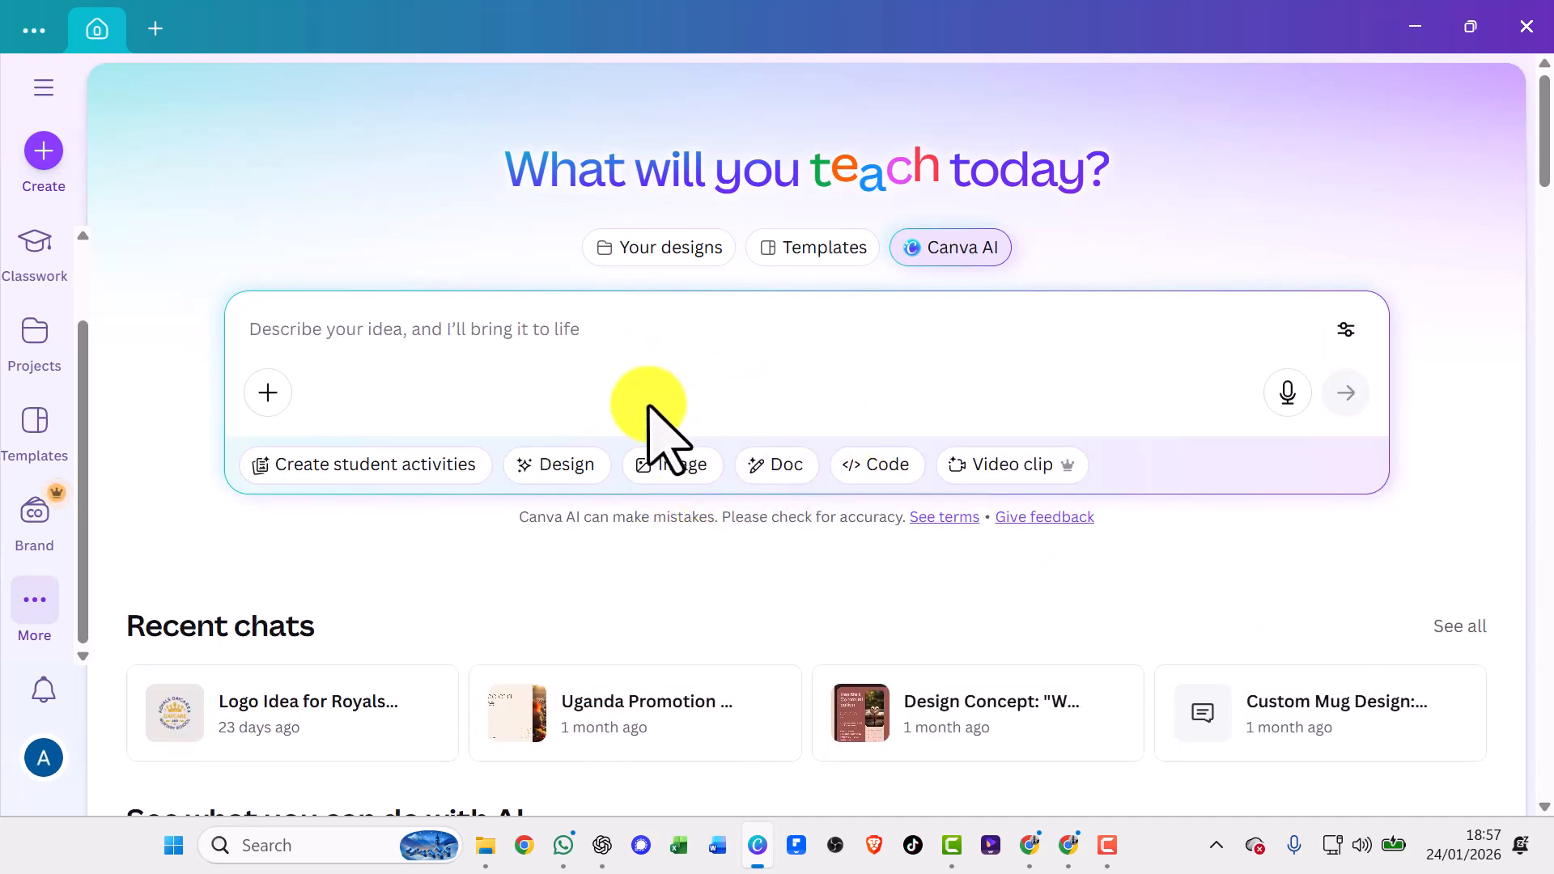
left_click(832, 471)
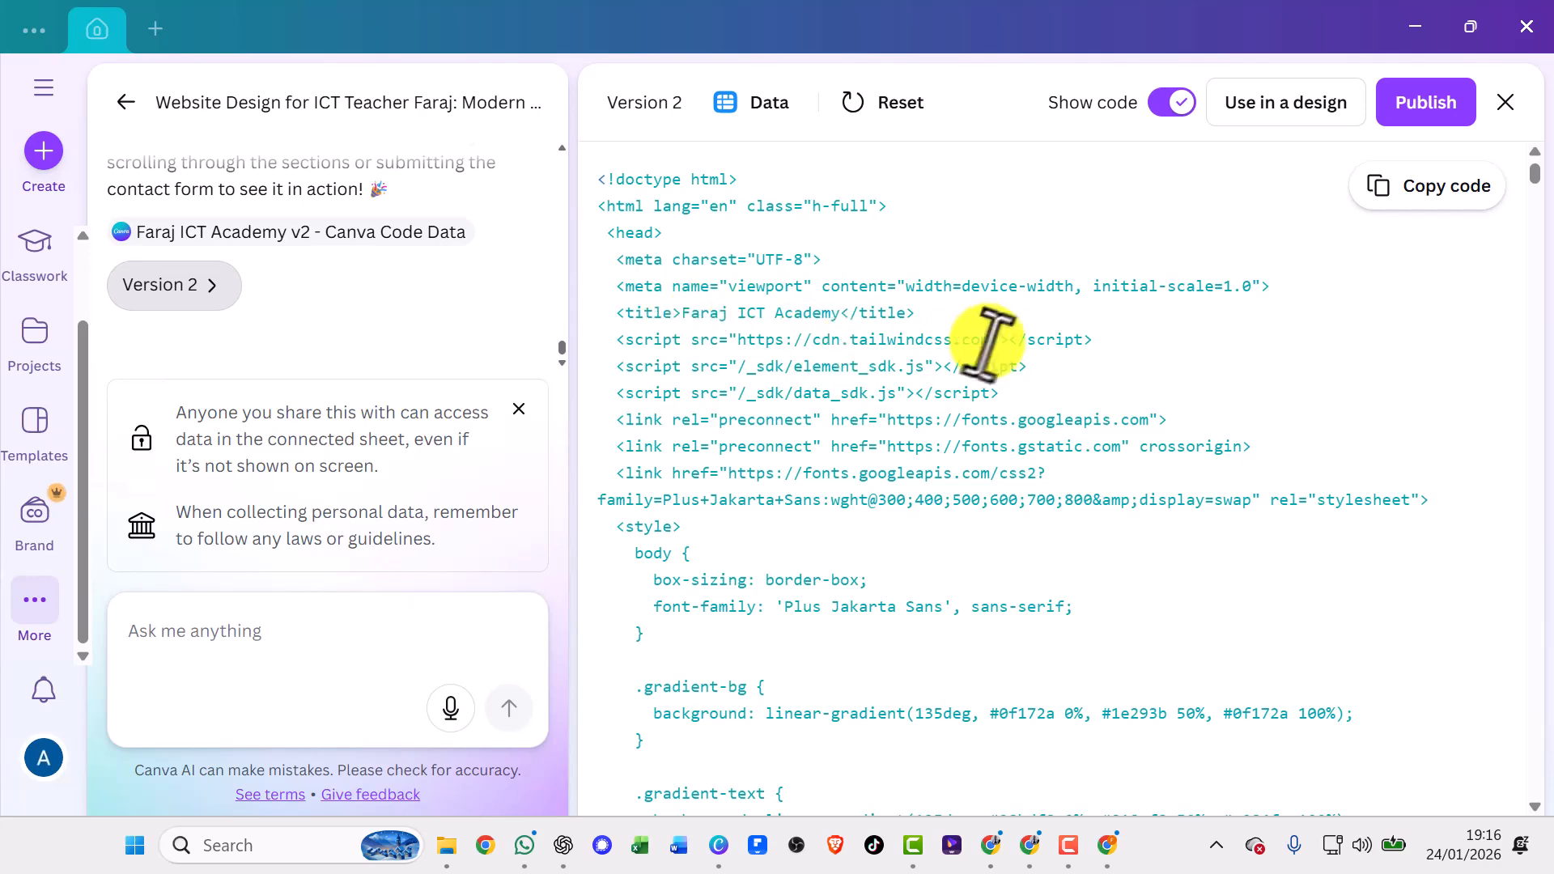
Examine the generated website code from start to end, and read back through the assistant's replies in the chat.
scroll(987, 342, "down", 4)
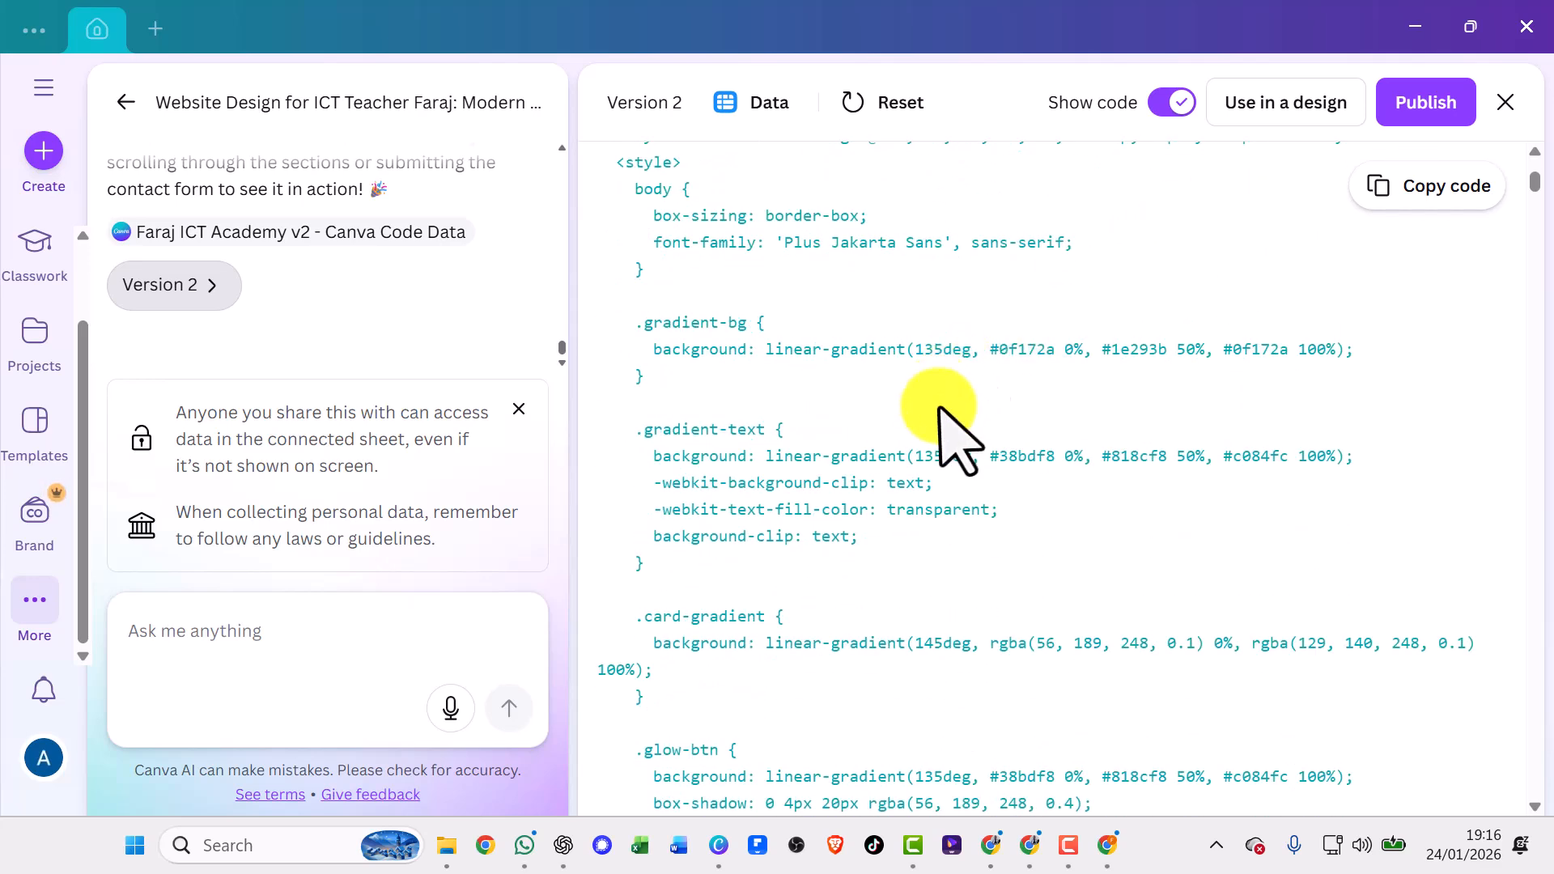
scroll(948, 395, "down", 15)
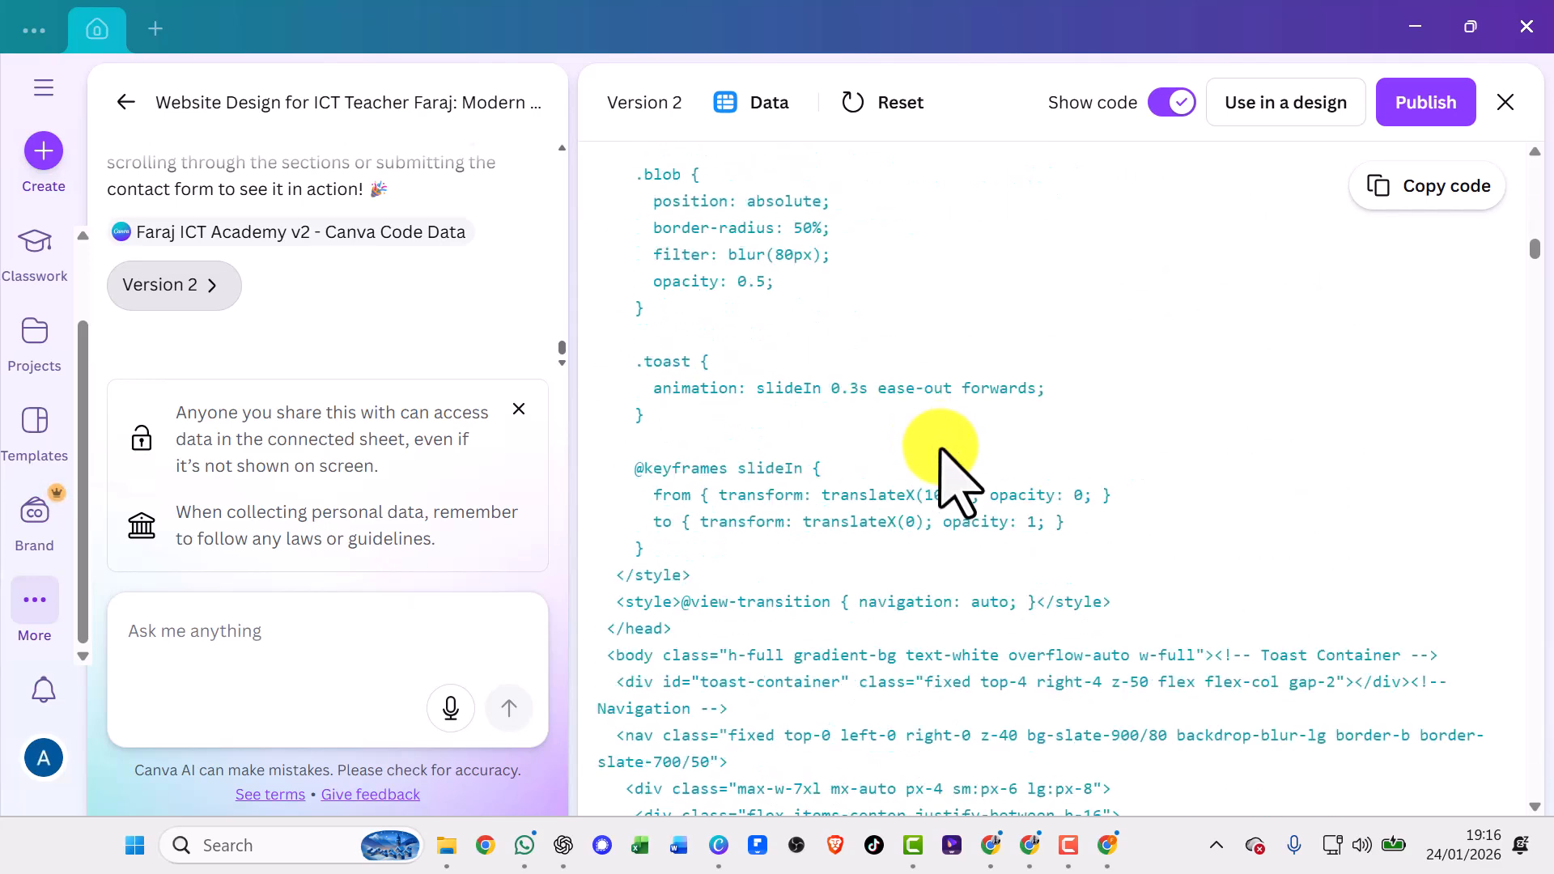
left_click_drag(1538, 269, 1507, 398)
scroll(1232, 486, "down", 20)
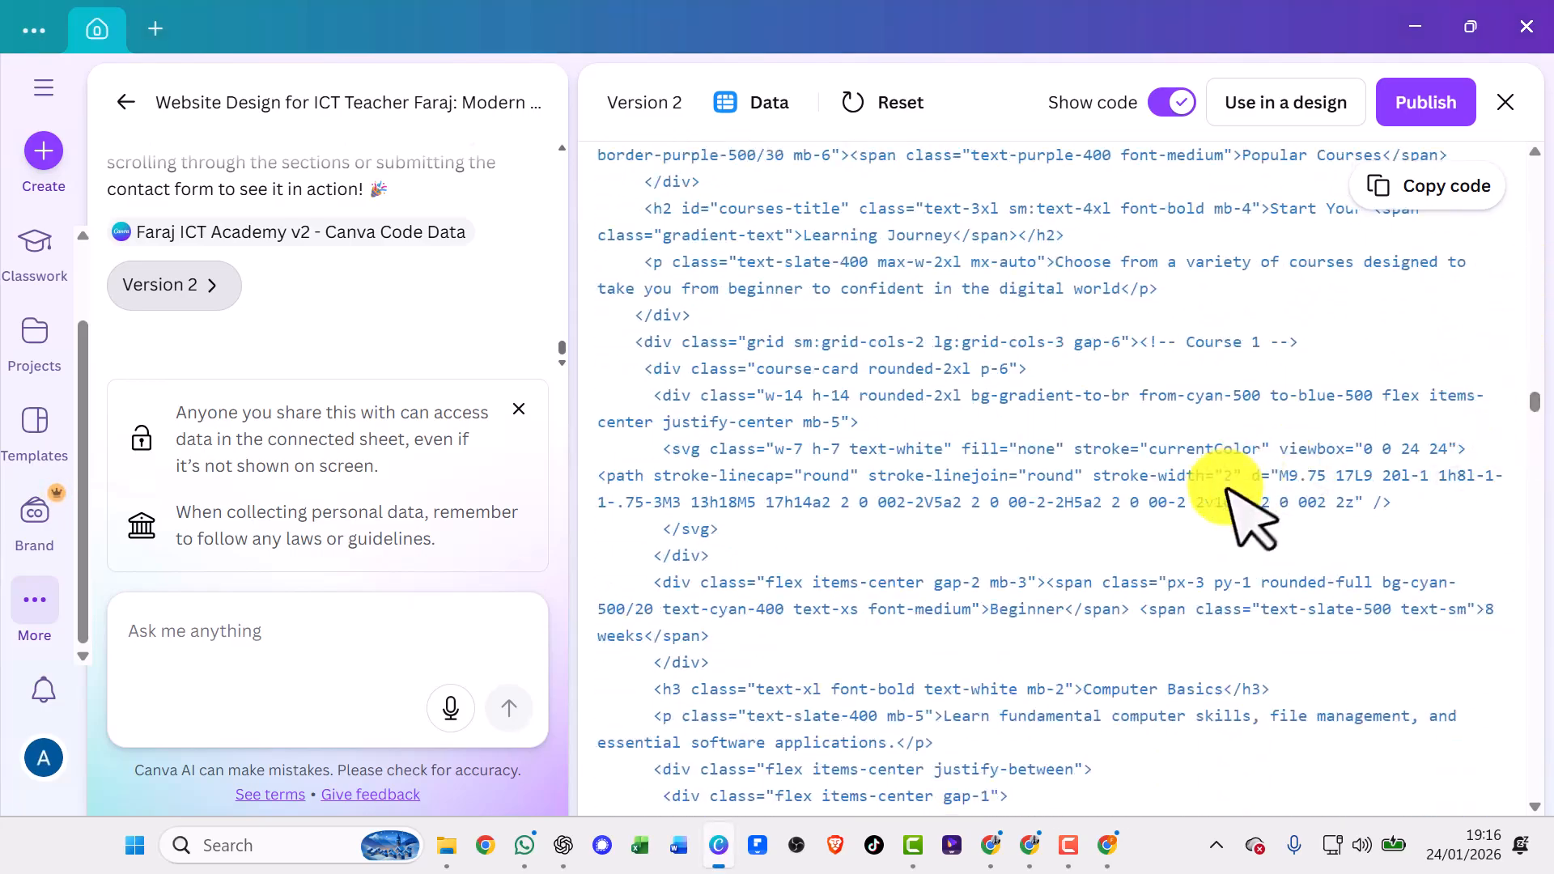
scroll(1529, 492, "down", 5)
left_click_drag(1526, 487, 1408, 749)
scroll(267, 291, "up", 2)
scroll(306, 297, "up", 8)
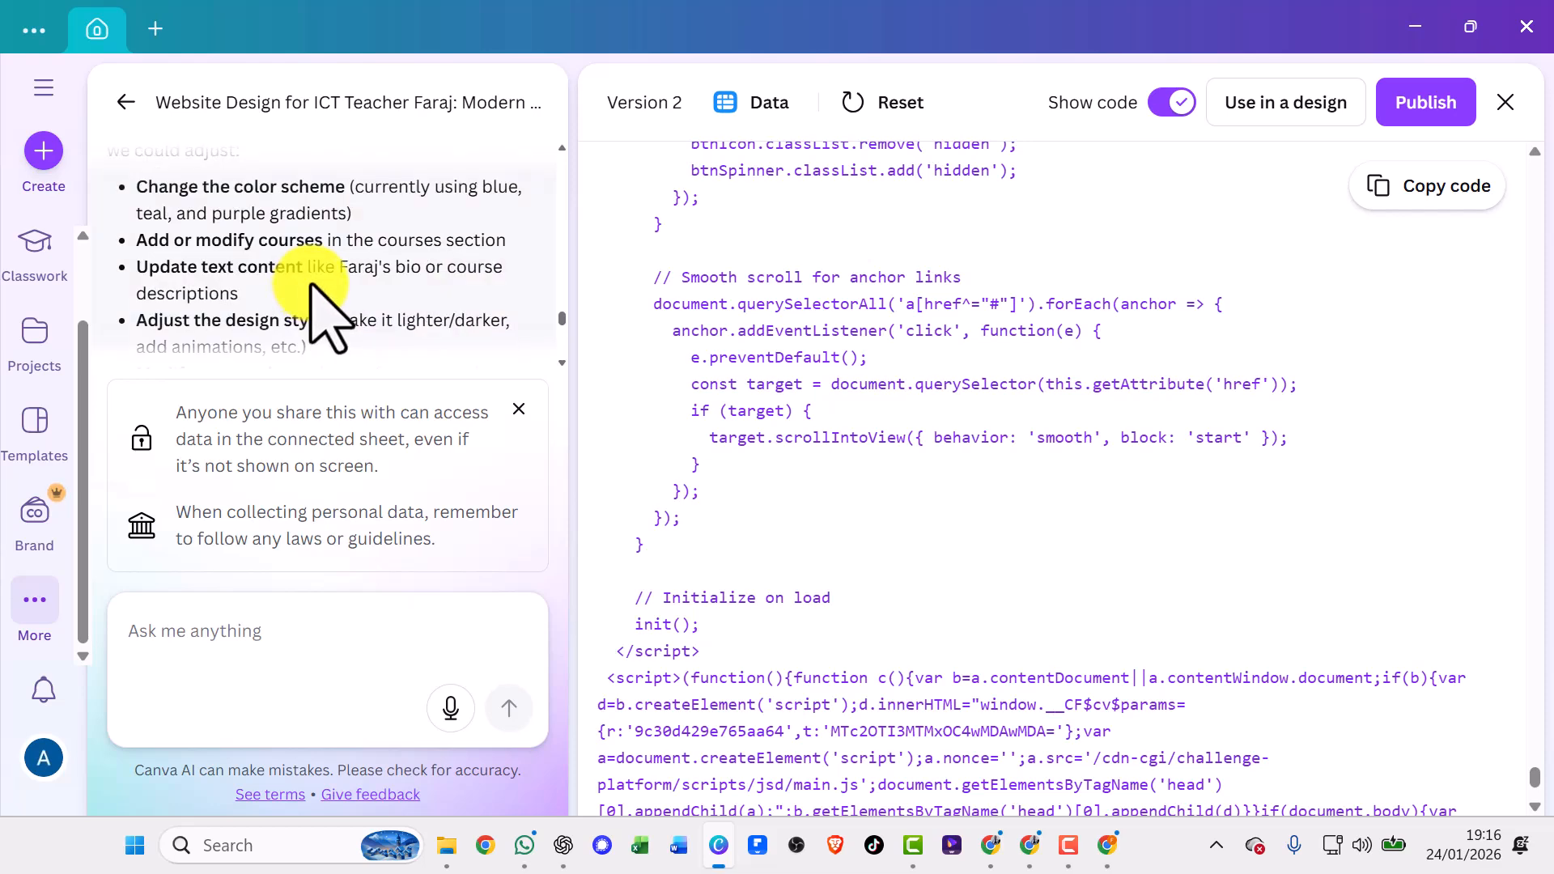
scroll(380, 267, "up", 3)
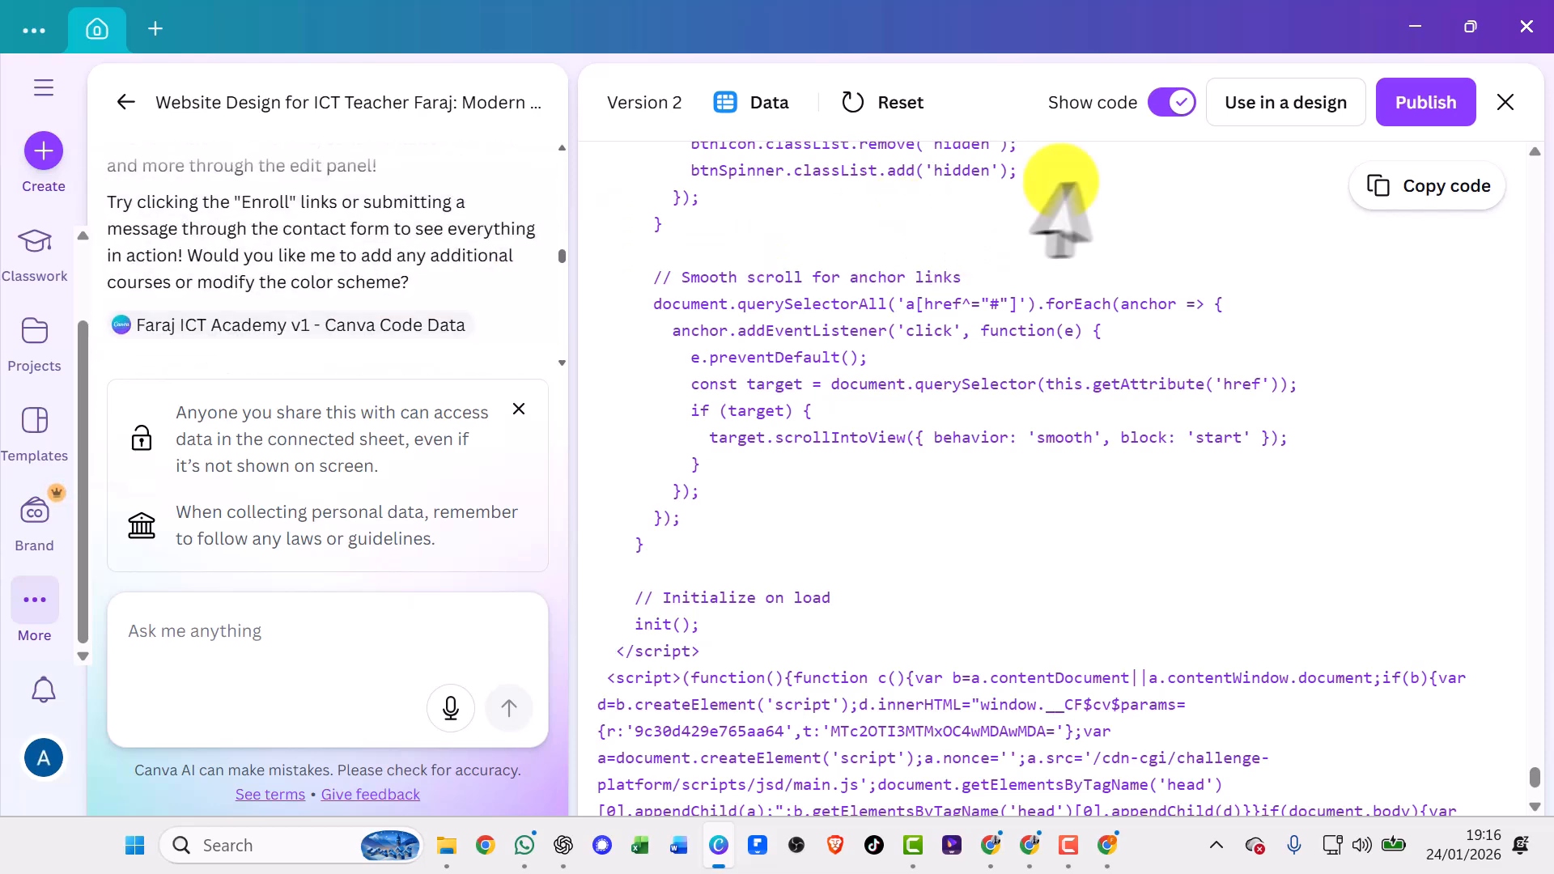
Compare the website's rendered preview with its code, and leave the preview showing.
left_click(1175, 103)
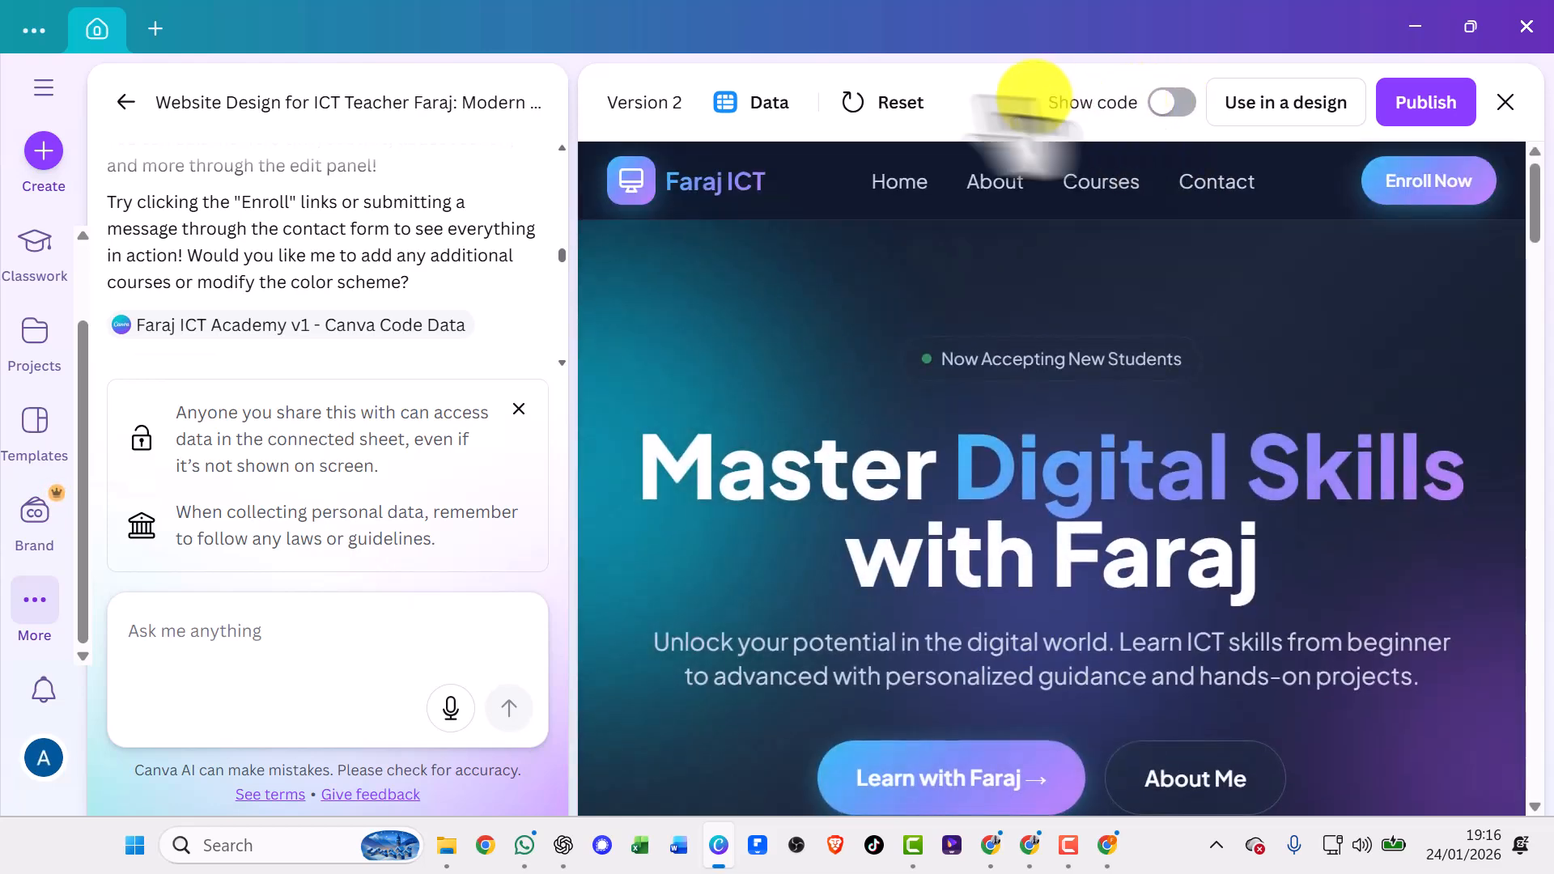
left_click(1171, 103)
scroll(1053, 389, "down", 5)
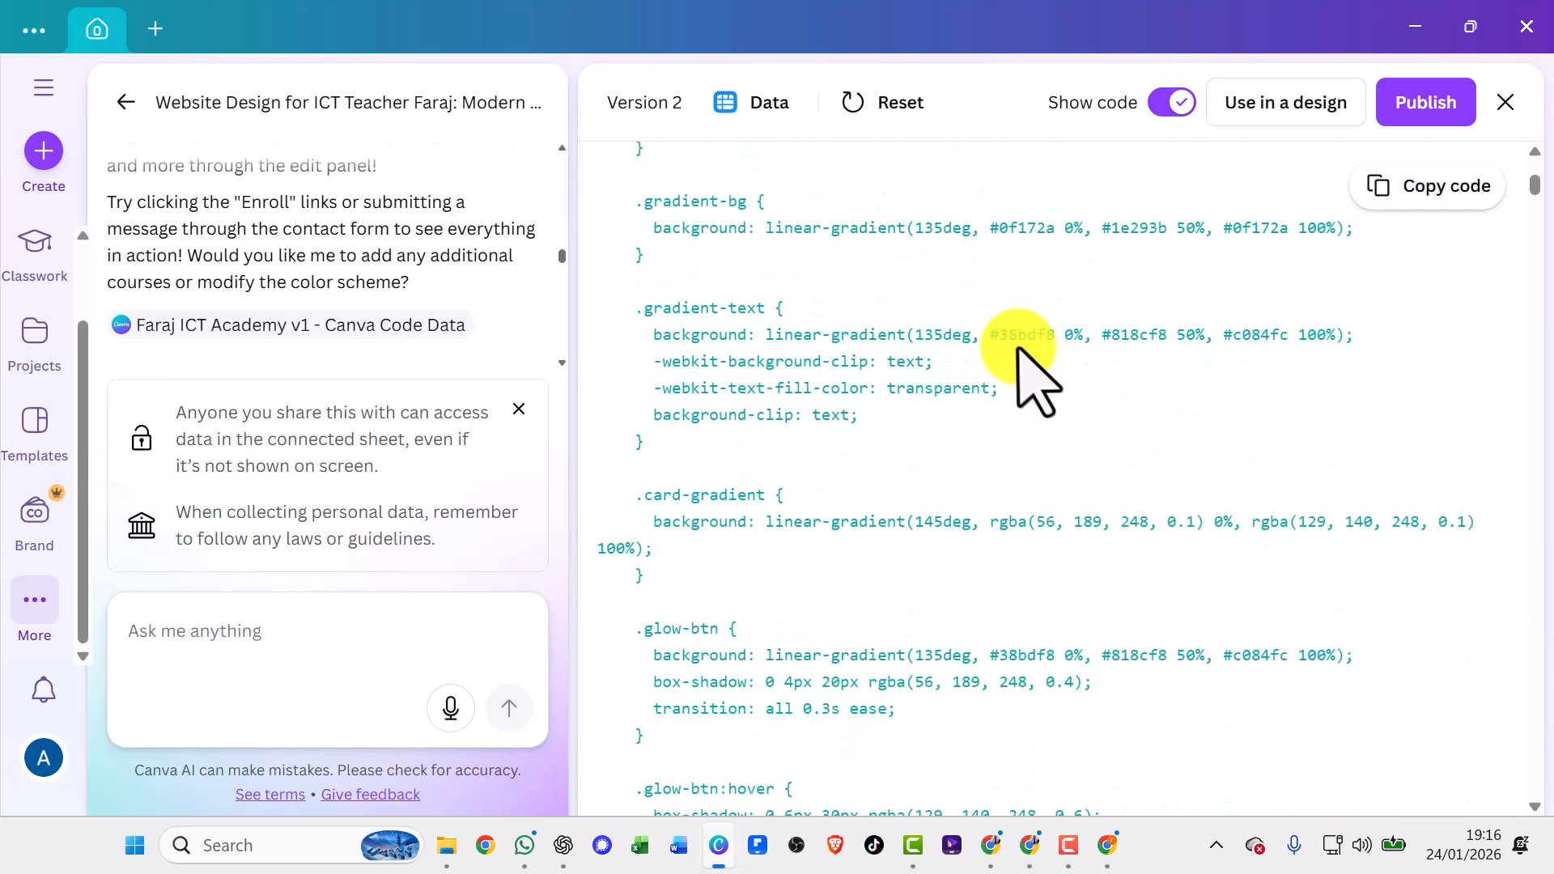
scroll(1020, 360, "up", 5)
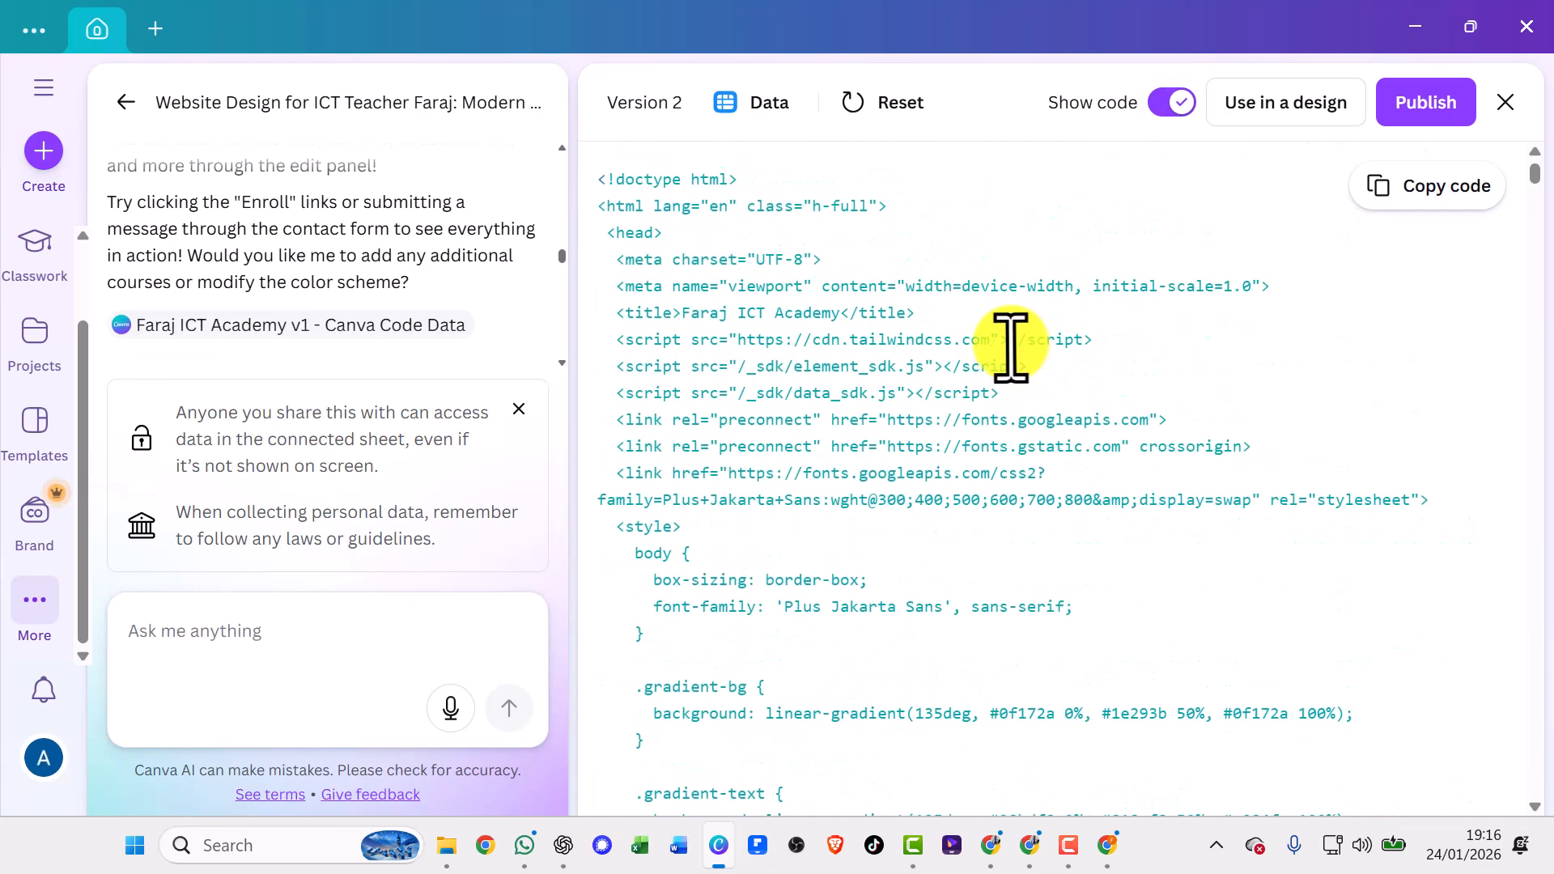
left_click(1165, 103)
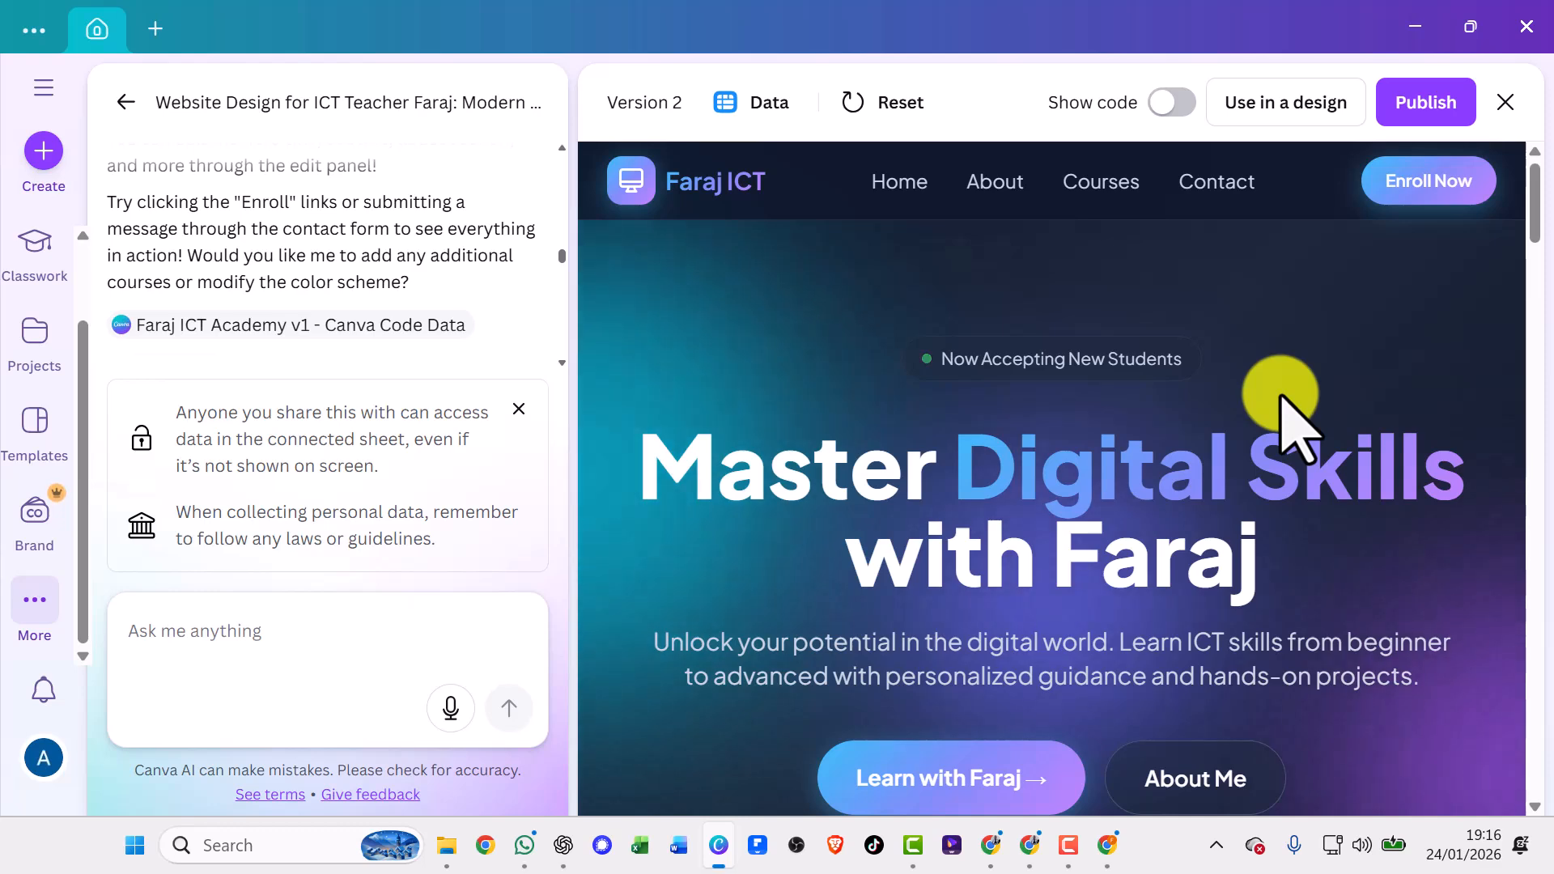
Review the home section of the website preview and test the site's About navigation link.
scroll(1287, 409, "down", 3)
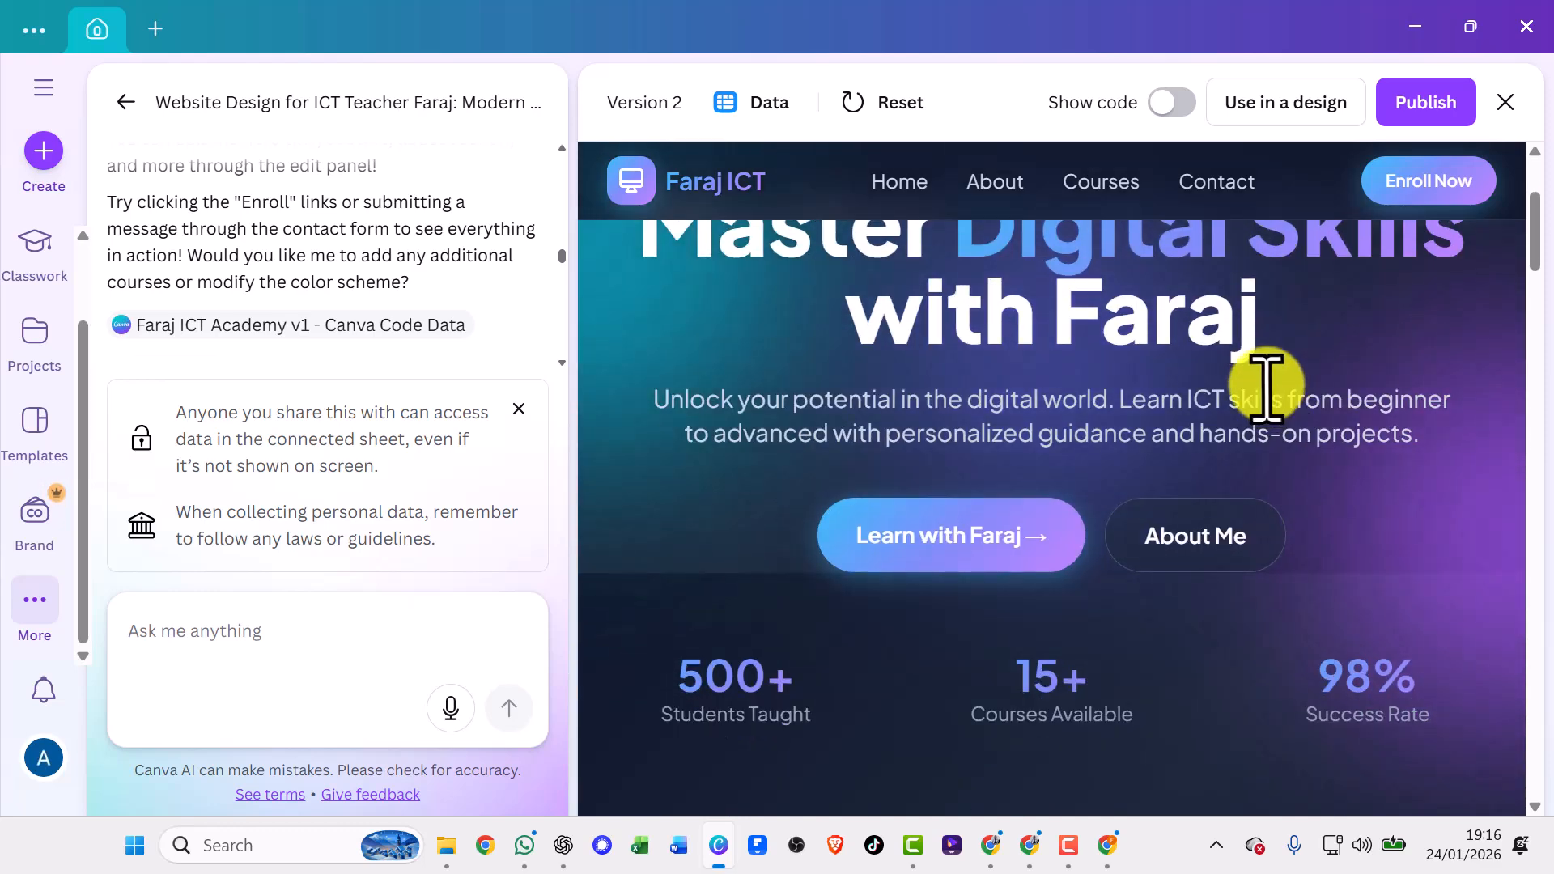
scroll(1270, 406, "down", 3)
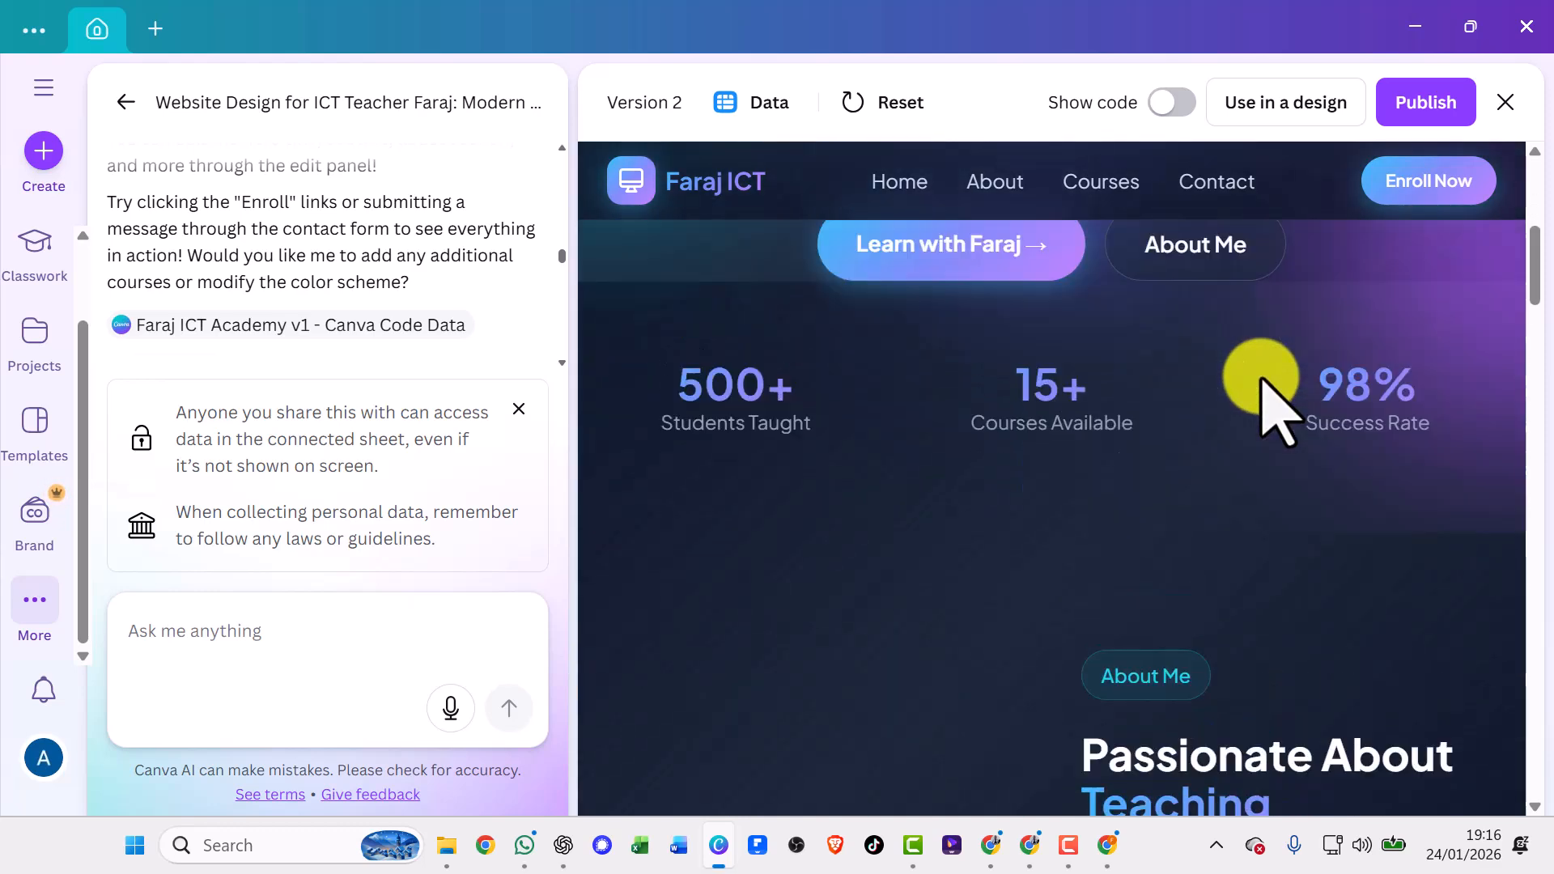
scroll(944, 319, "up", 6)
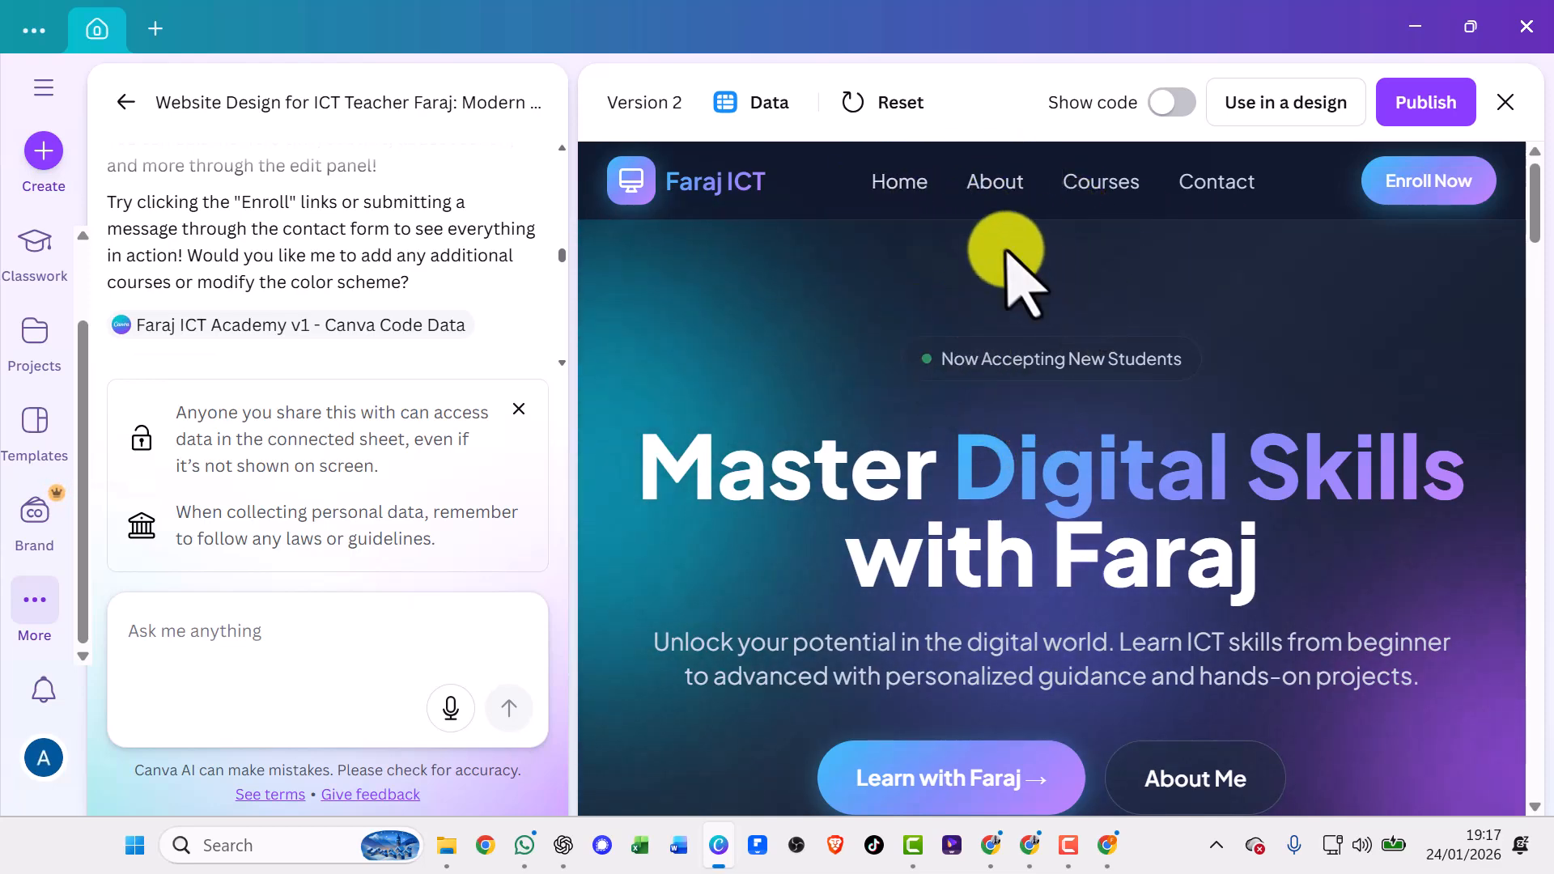
left_click(999, 188)
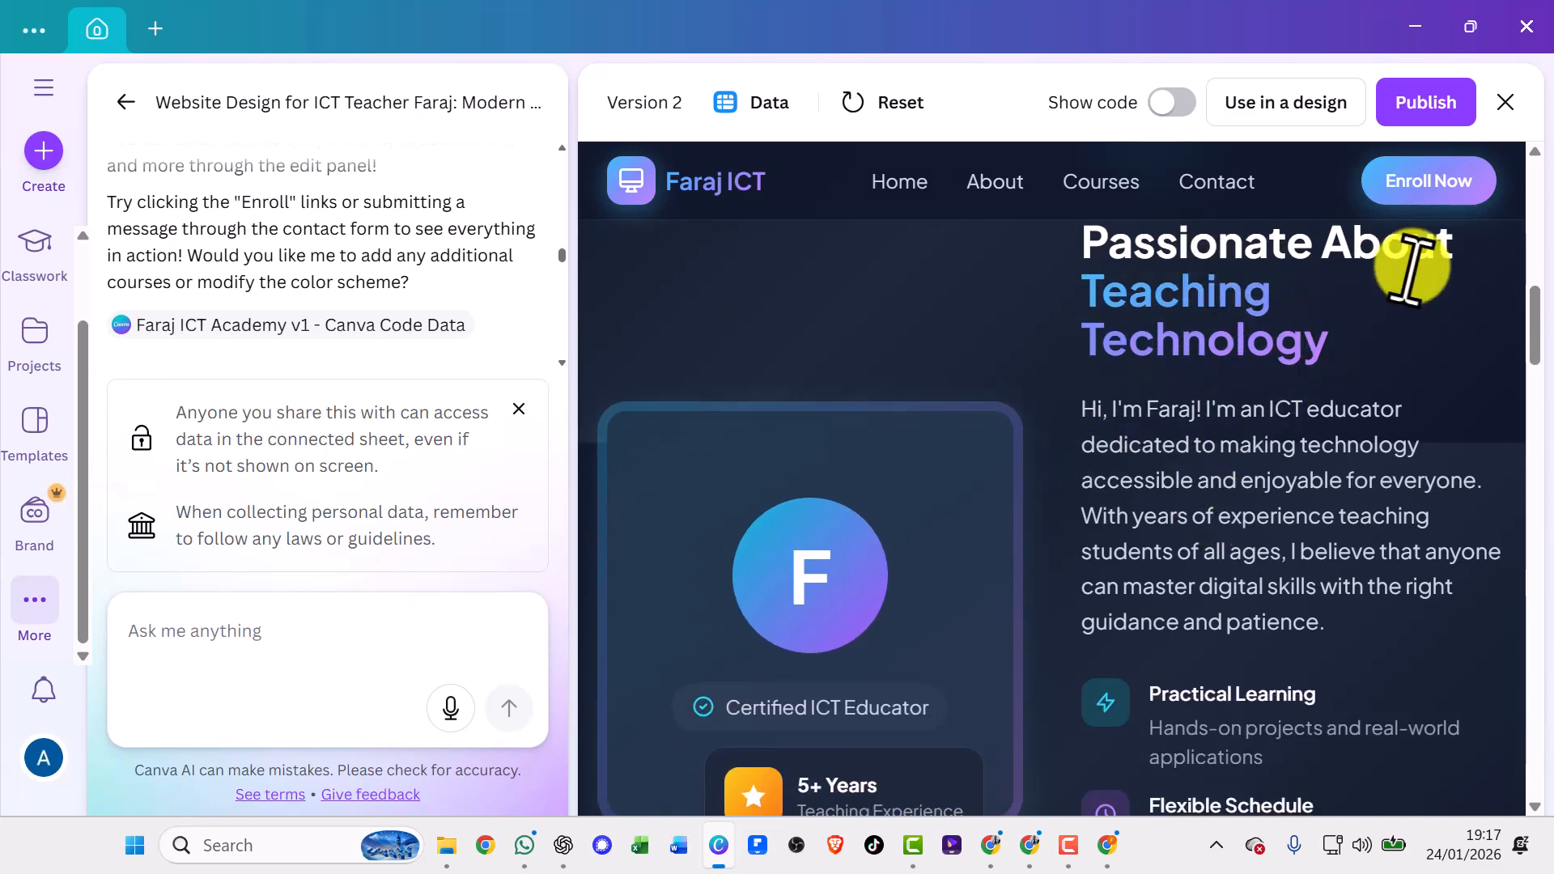
scroll(1255, 441, "up", 8)
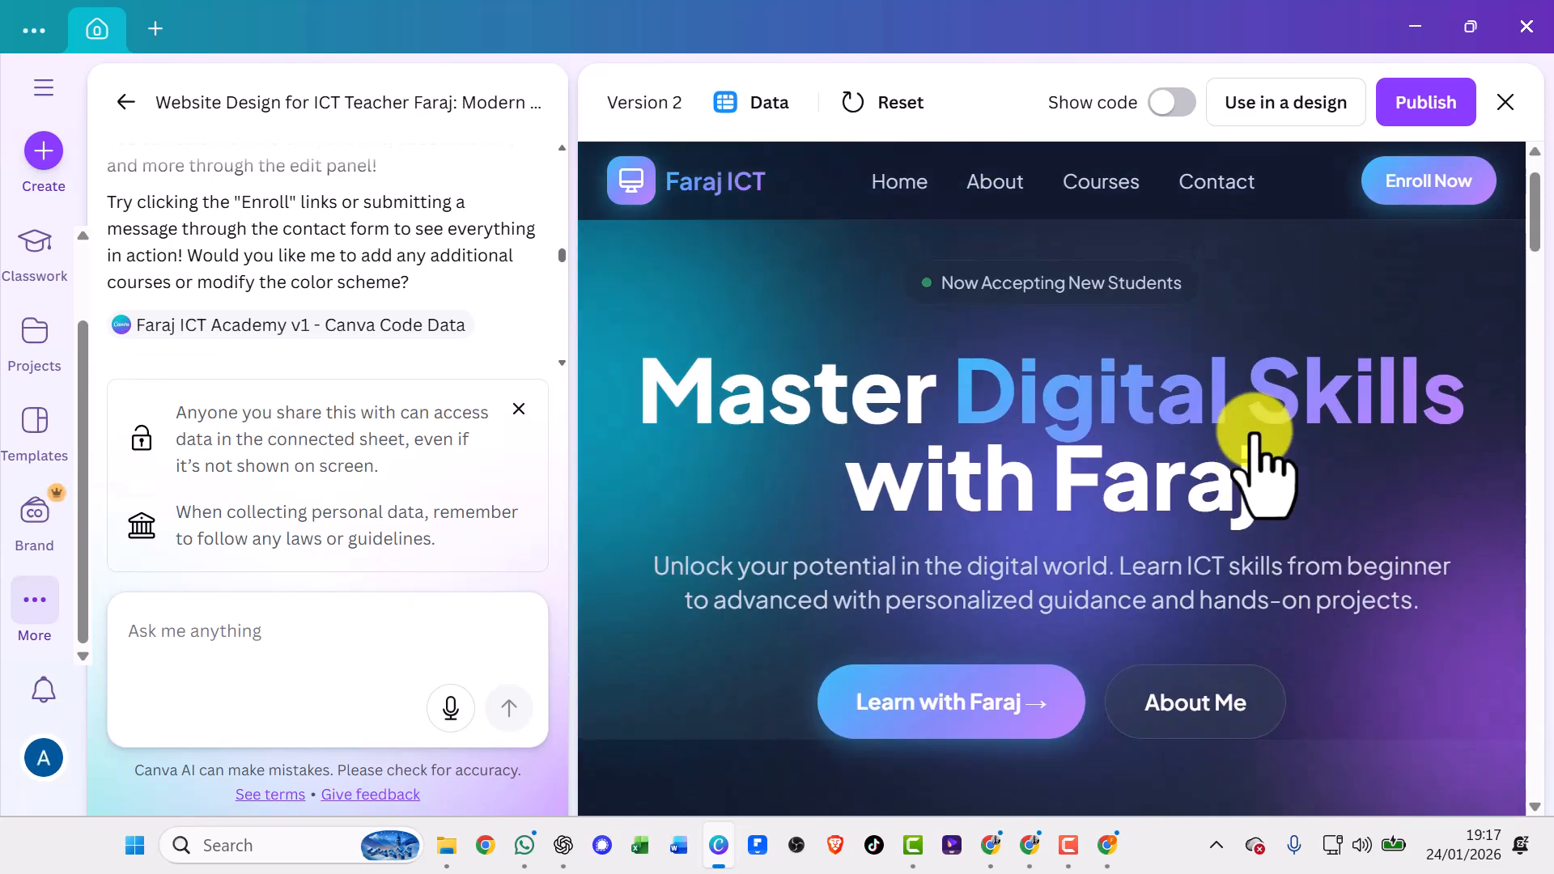
Examine the About section and the course cards in the website preview.
scroll(1255, 421, "down", 15)
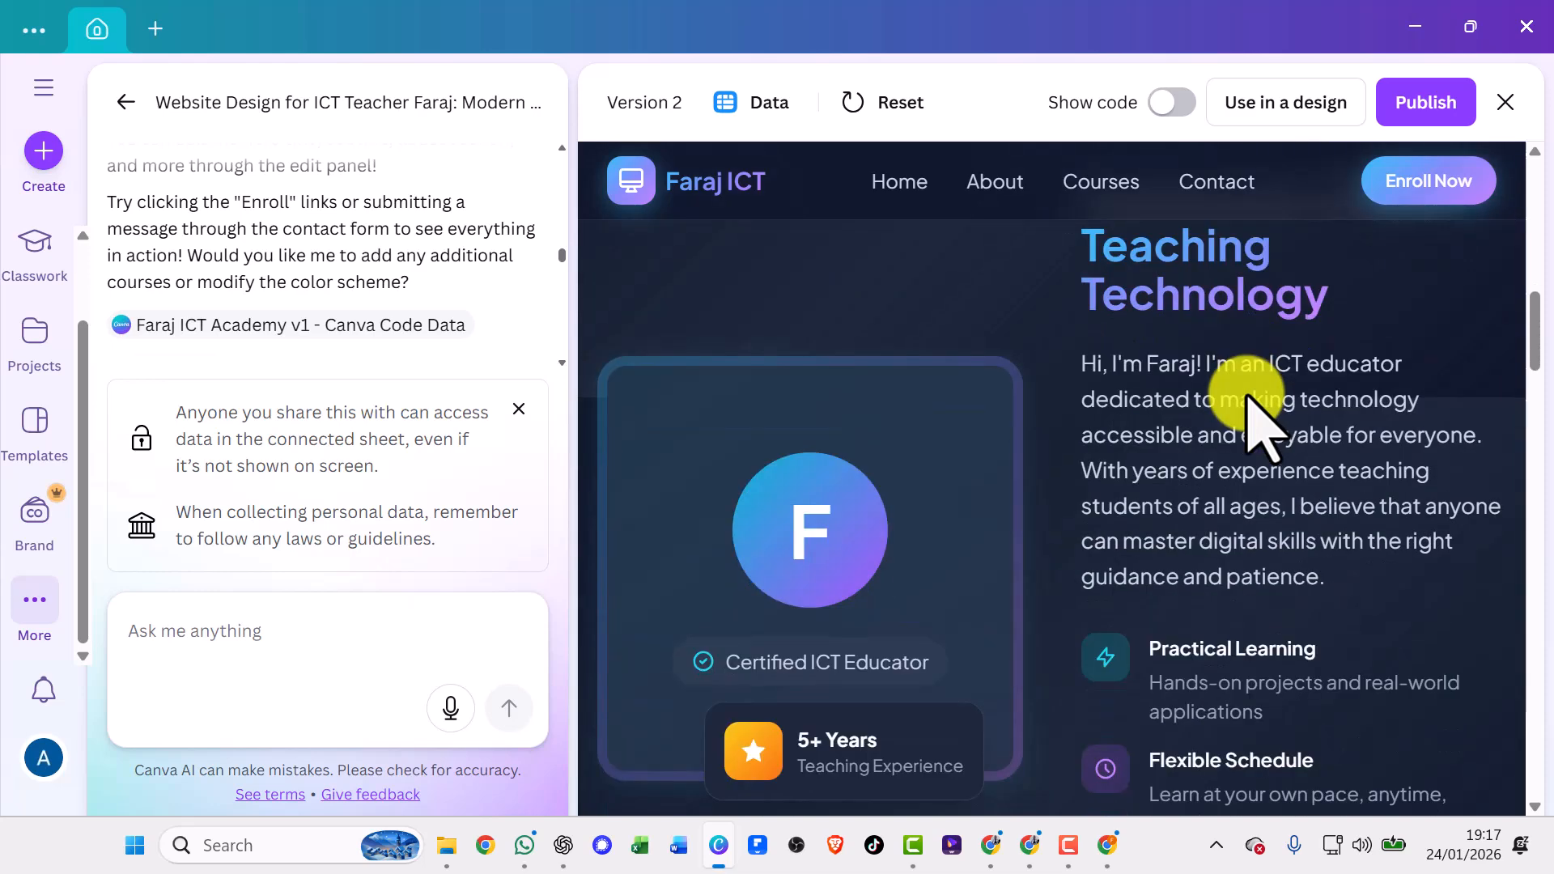
scroll(1255, 421, "down", 9)
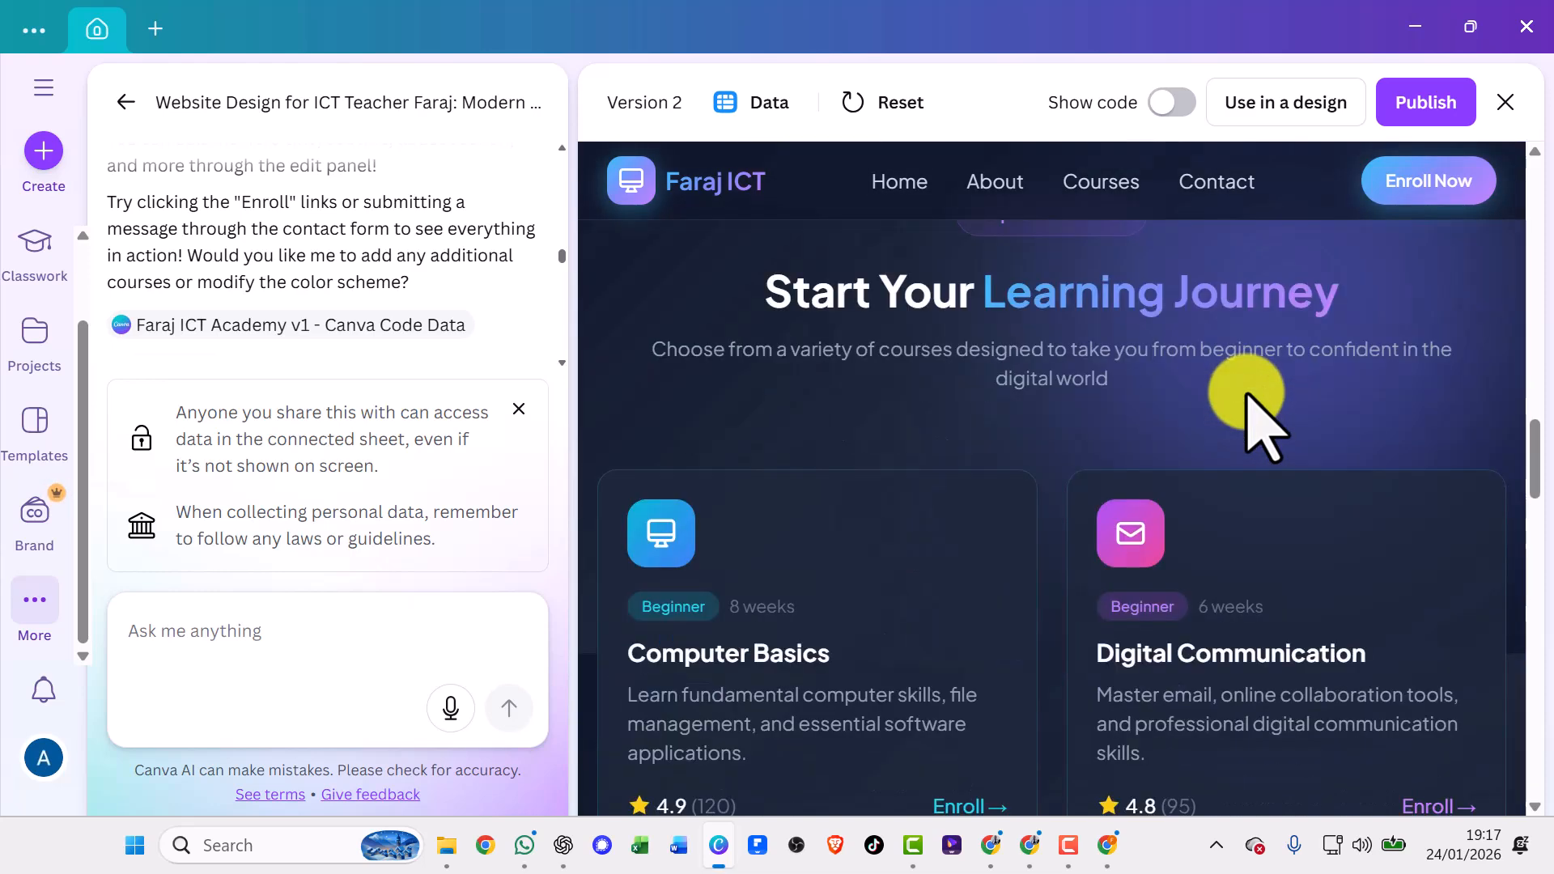
scroll(1244, 394, "down", 1)
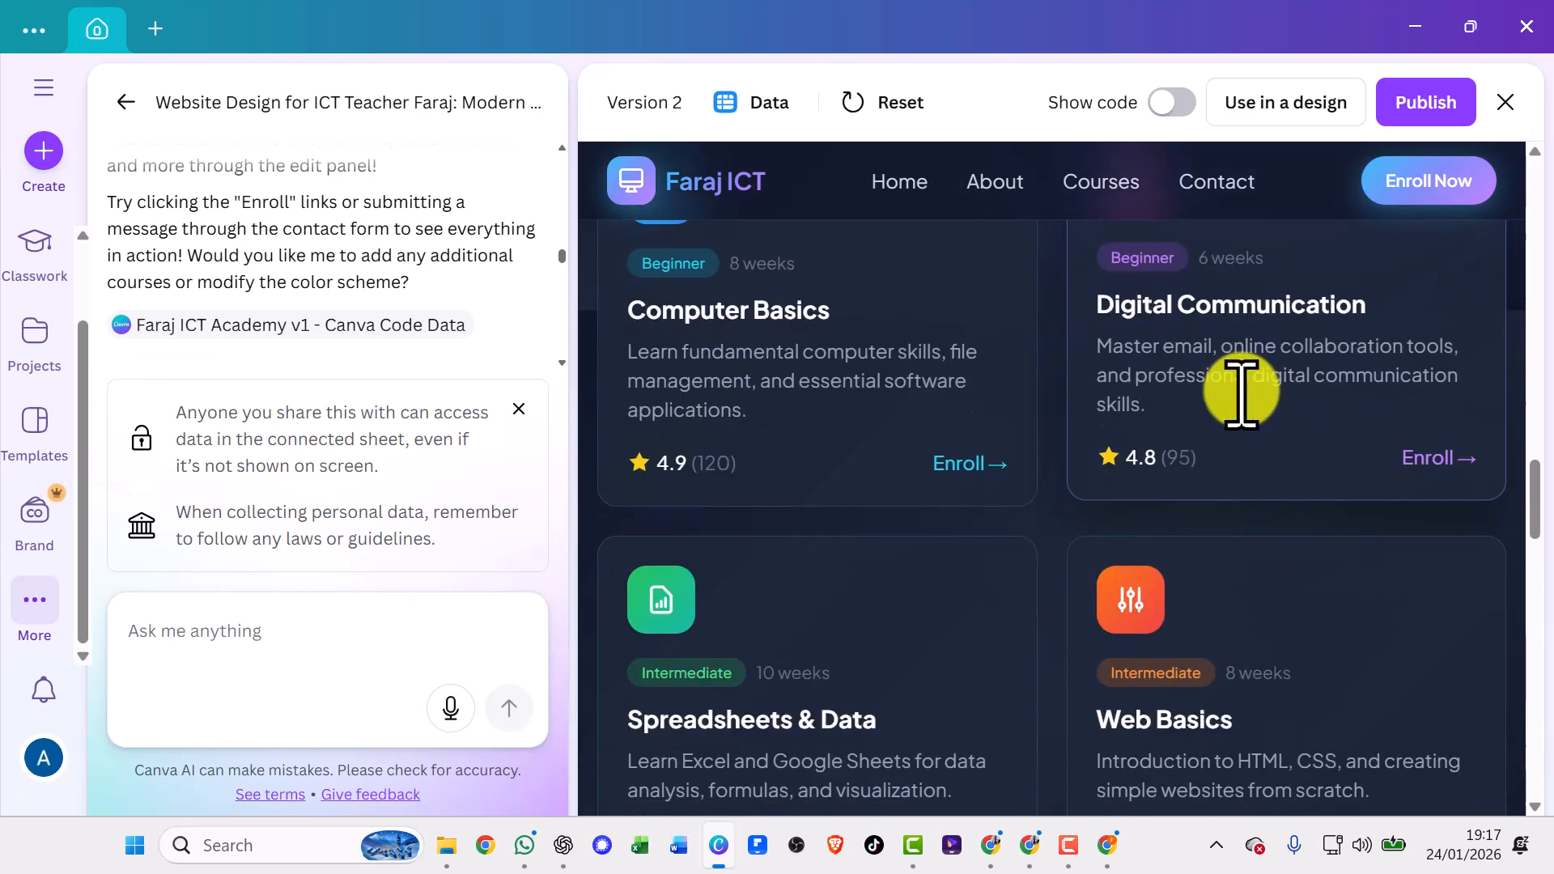
scroll(1244, 394, "up", 4)
scroll(1244, 394, "down", 2)
scroll(1244, 394, "down", 8)
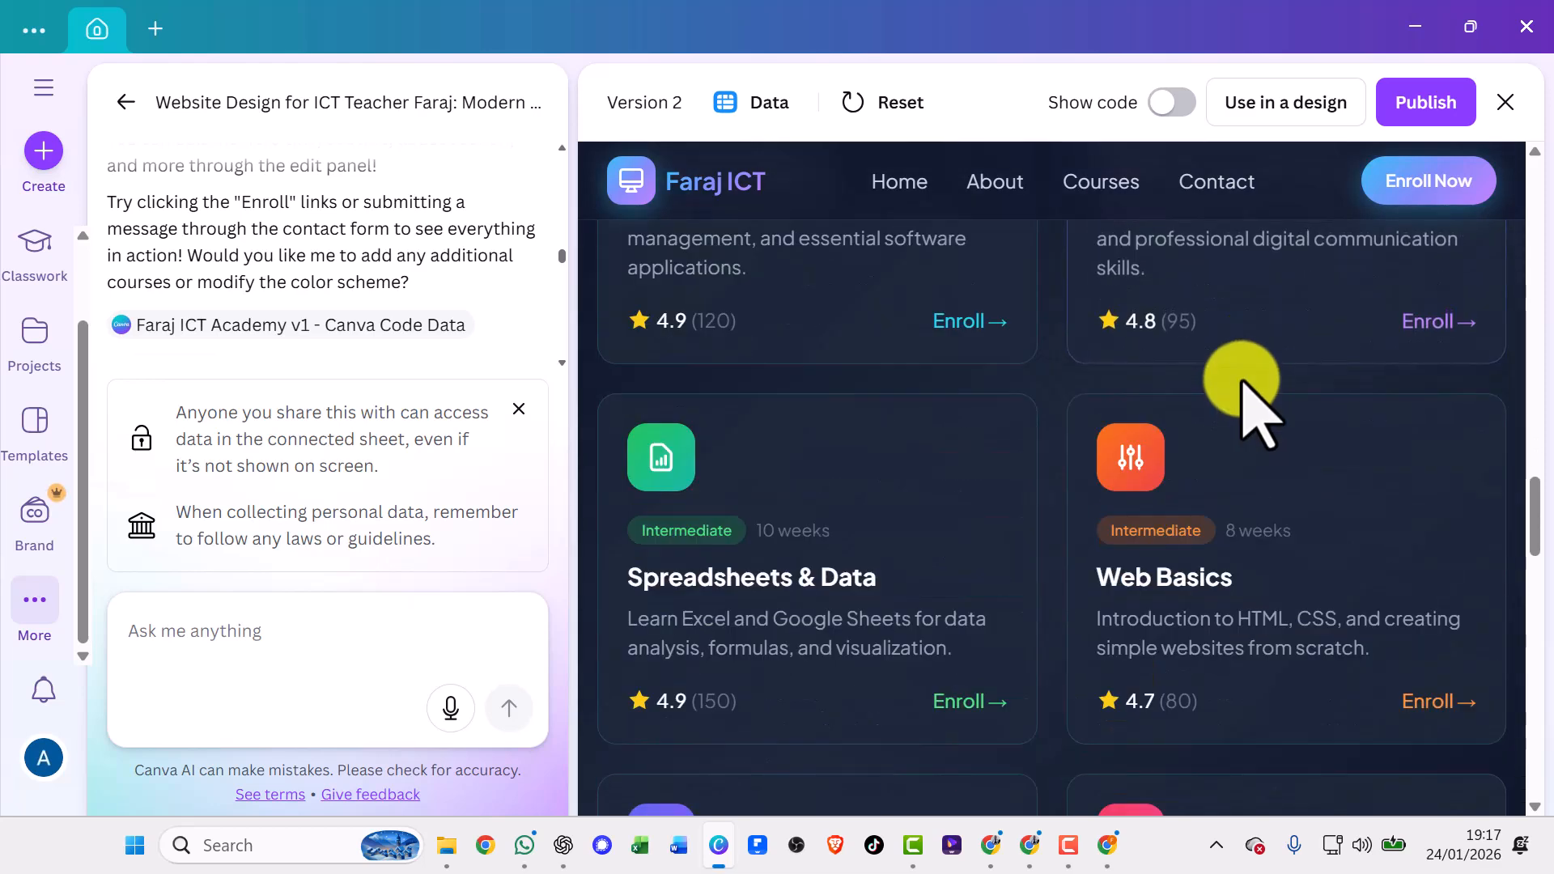
scroll(1242, 385, "up", 10)
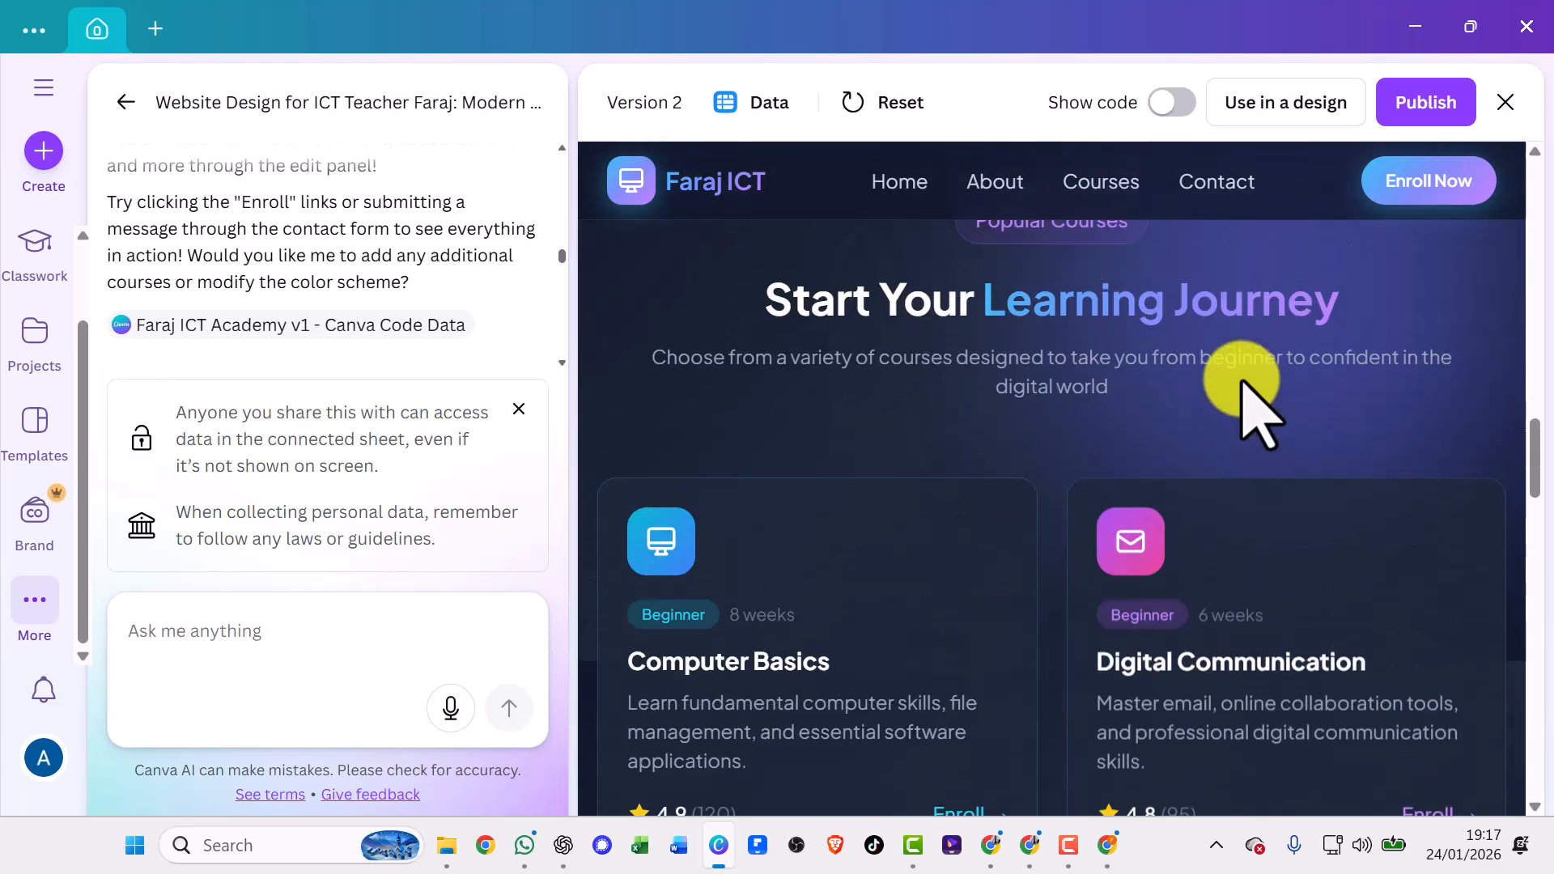
scroll(1360, 441, "down", 3)
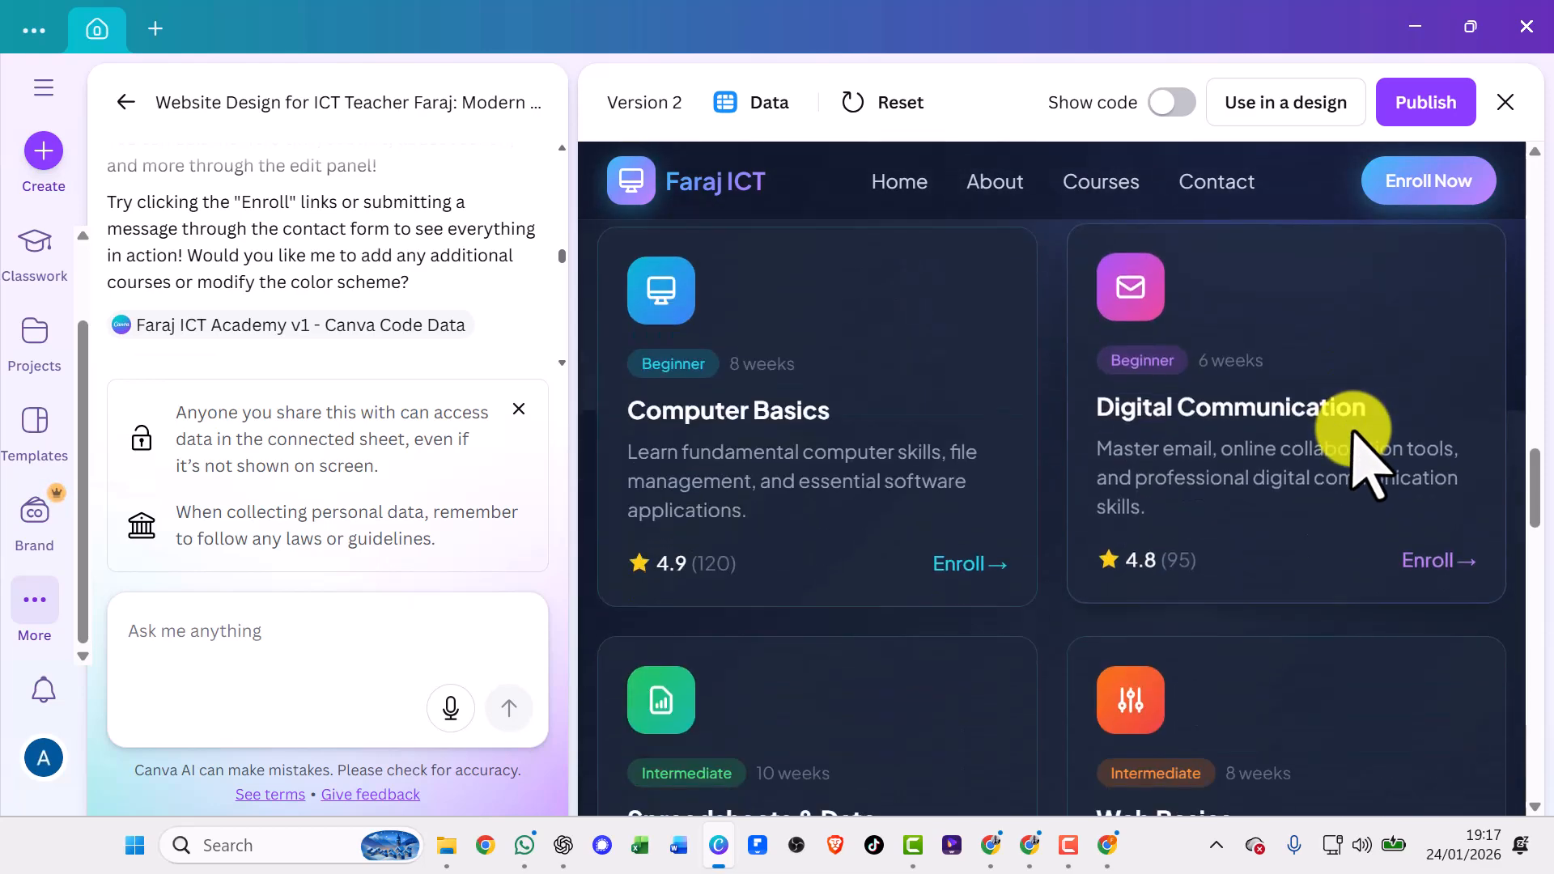
Test the Computer Basics Enroll link in the website preview, and examine the contact form and footer.
scroll(810, 427, "down", 3)
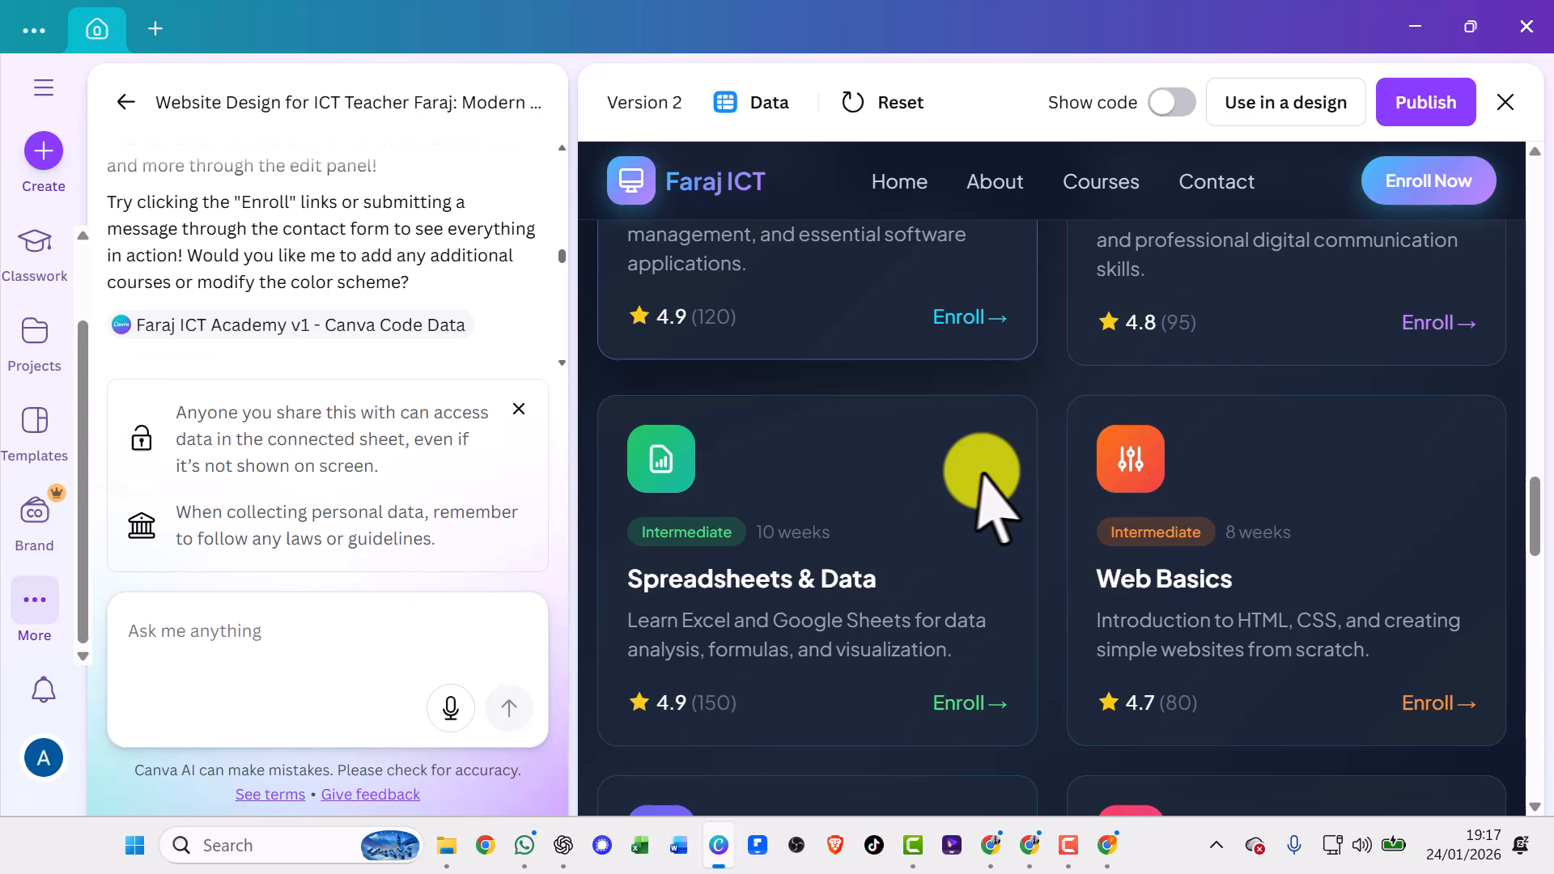
left_click(965, 316)
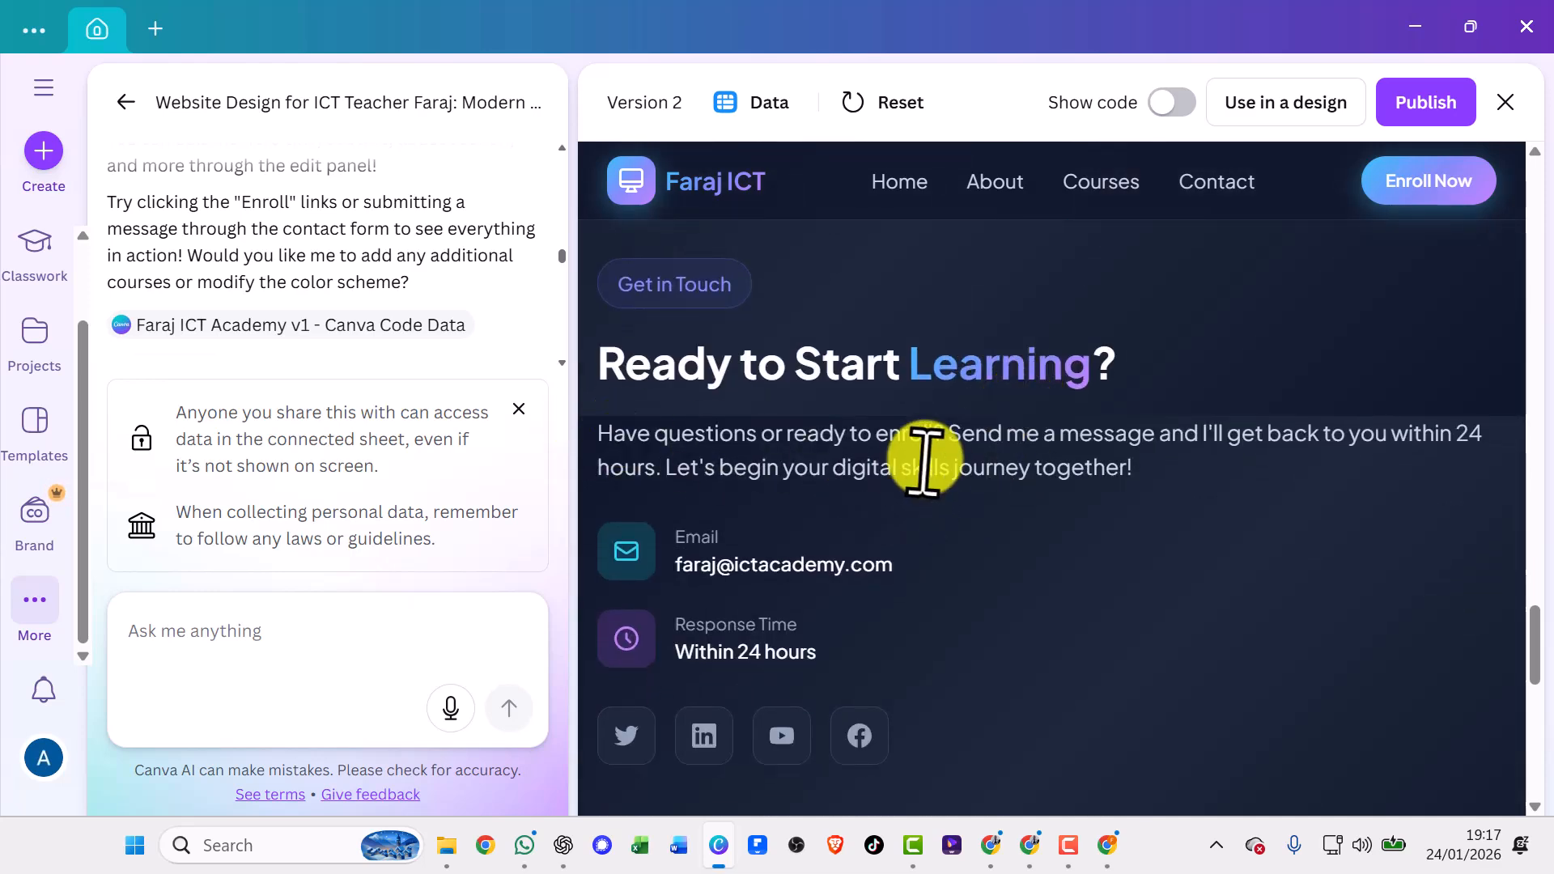
scroll(964, 503, "down", 6)
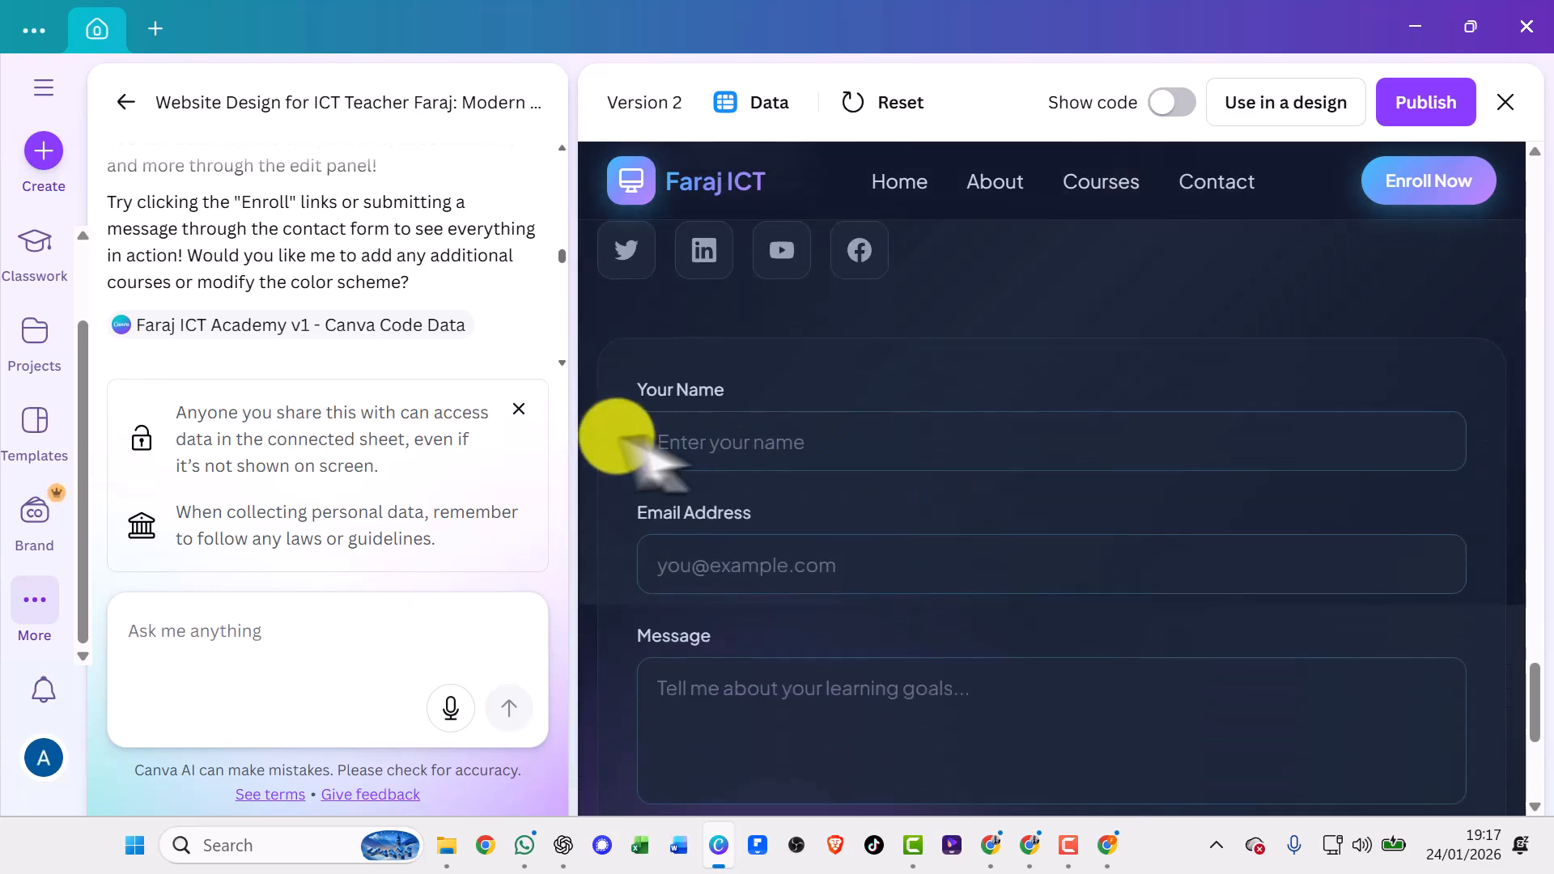
scroll(808, 446, "down", 1)
left_click(728, 329)
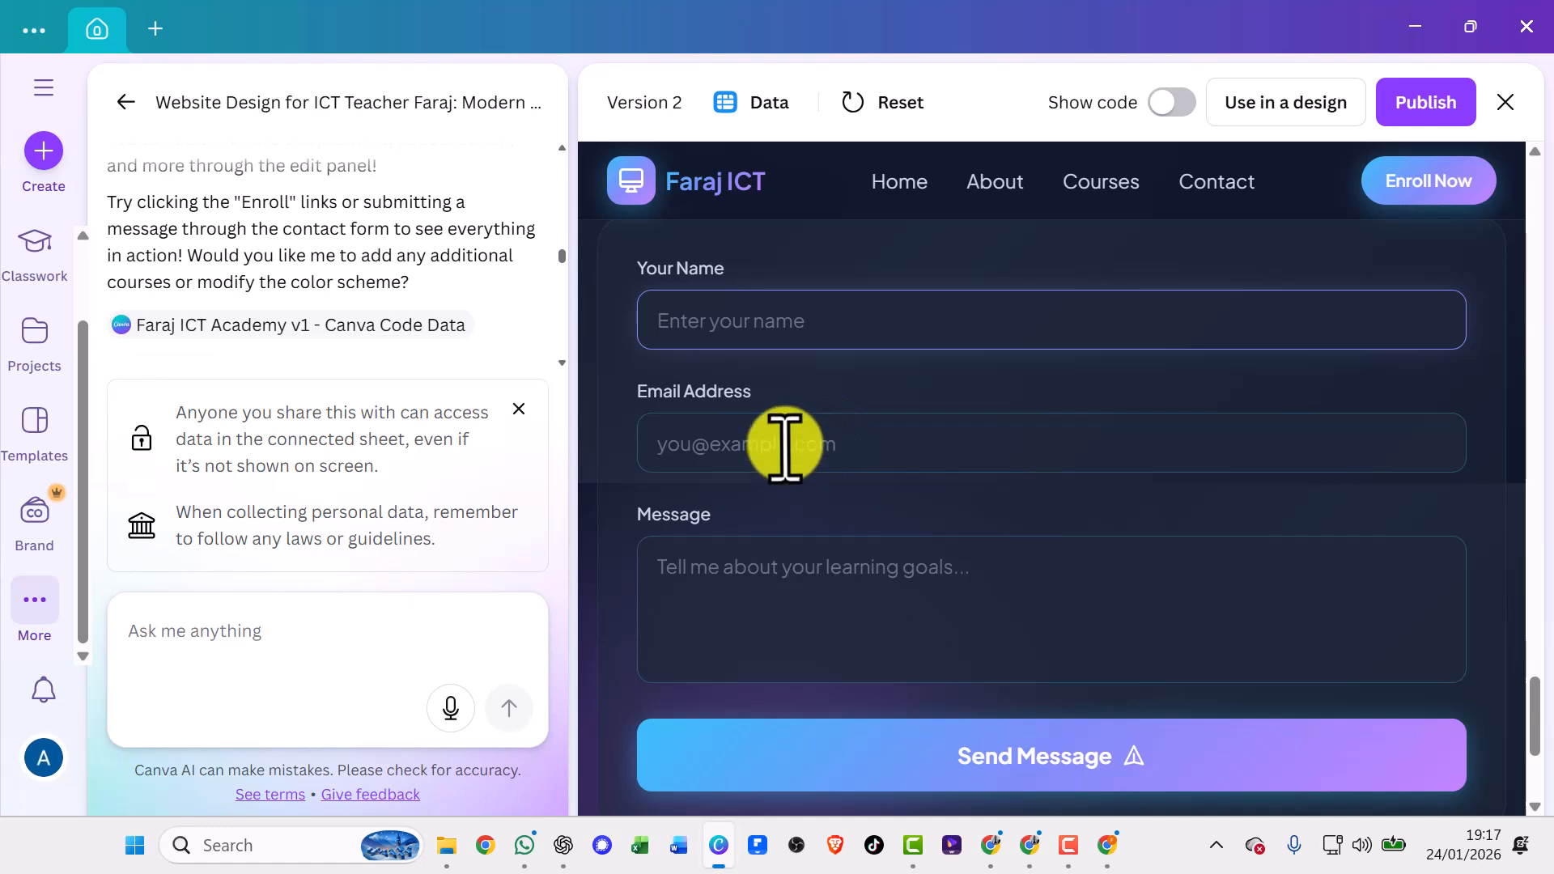
scroll(1030, 614, "down", 4)
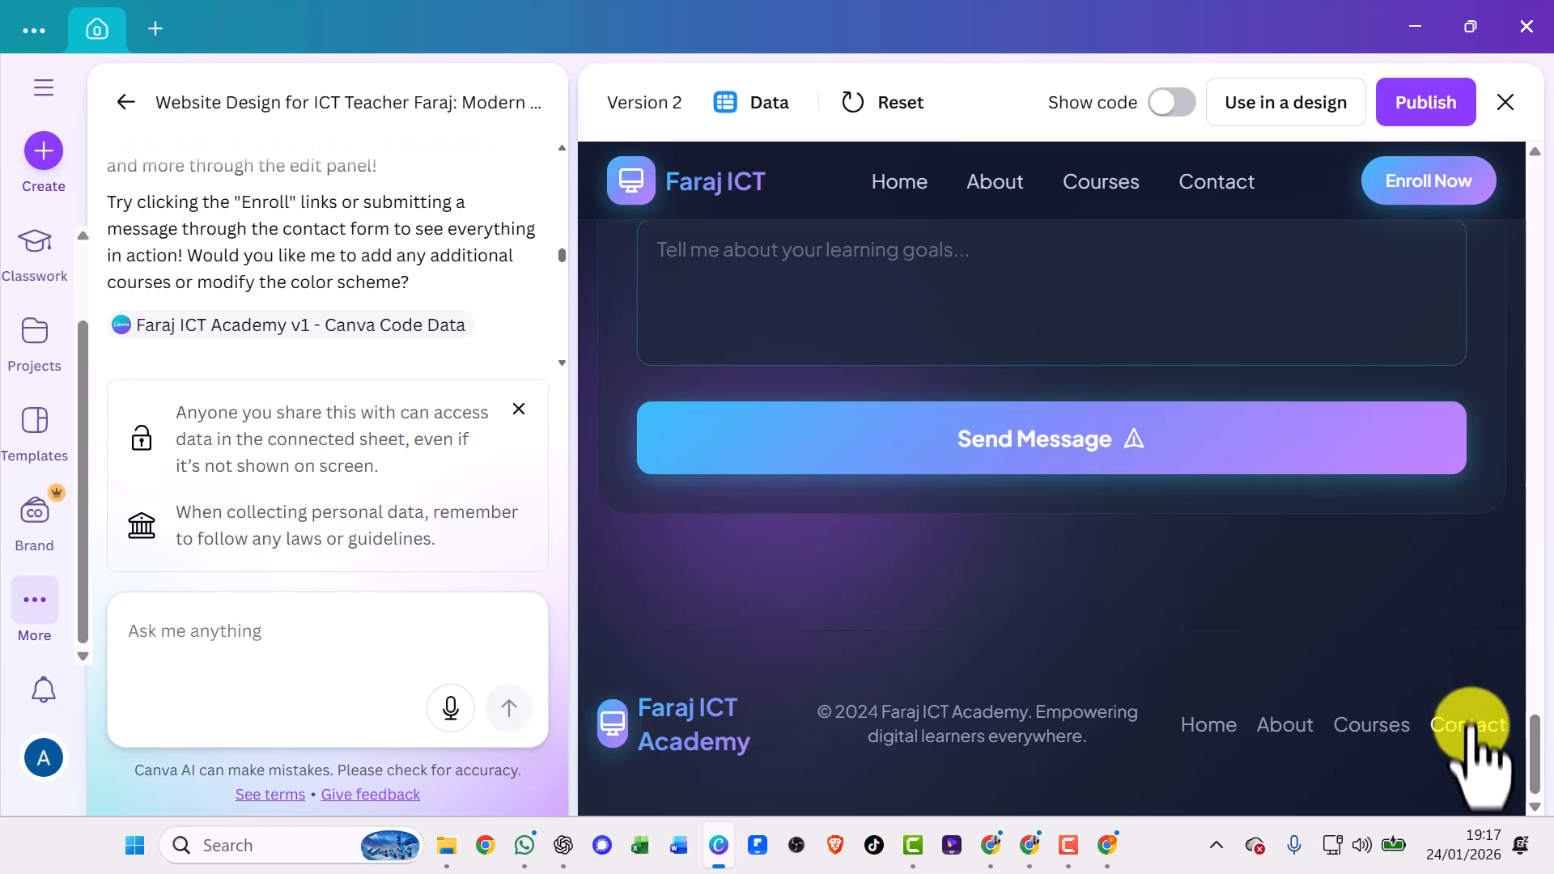
scroll(1110, 572, "up", 8)
scroll(1102, 546, "up", 10)
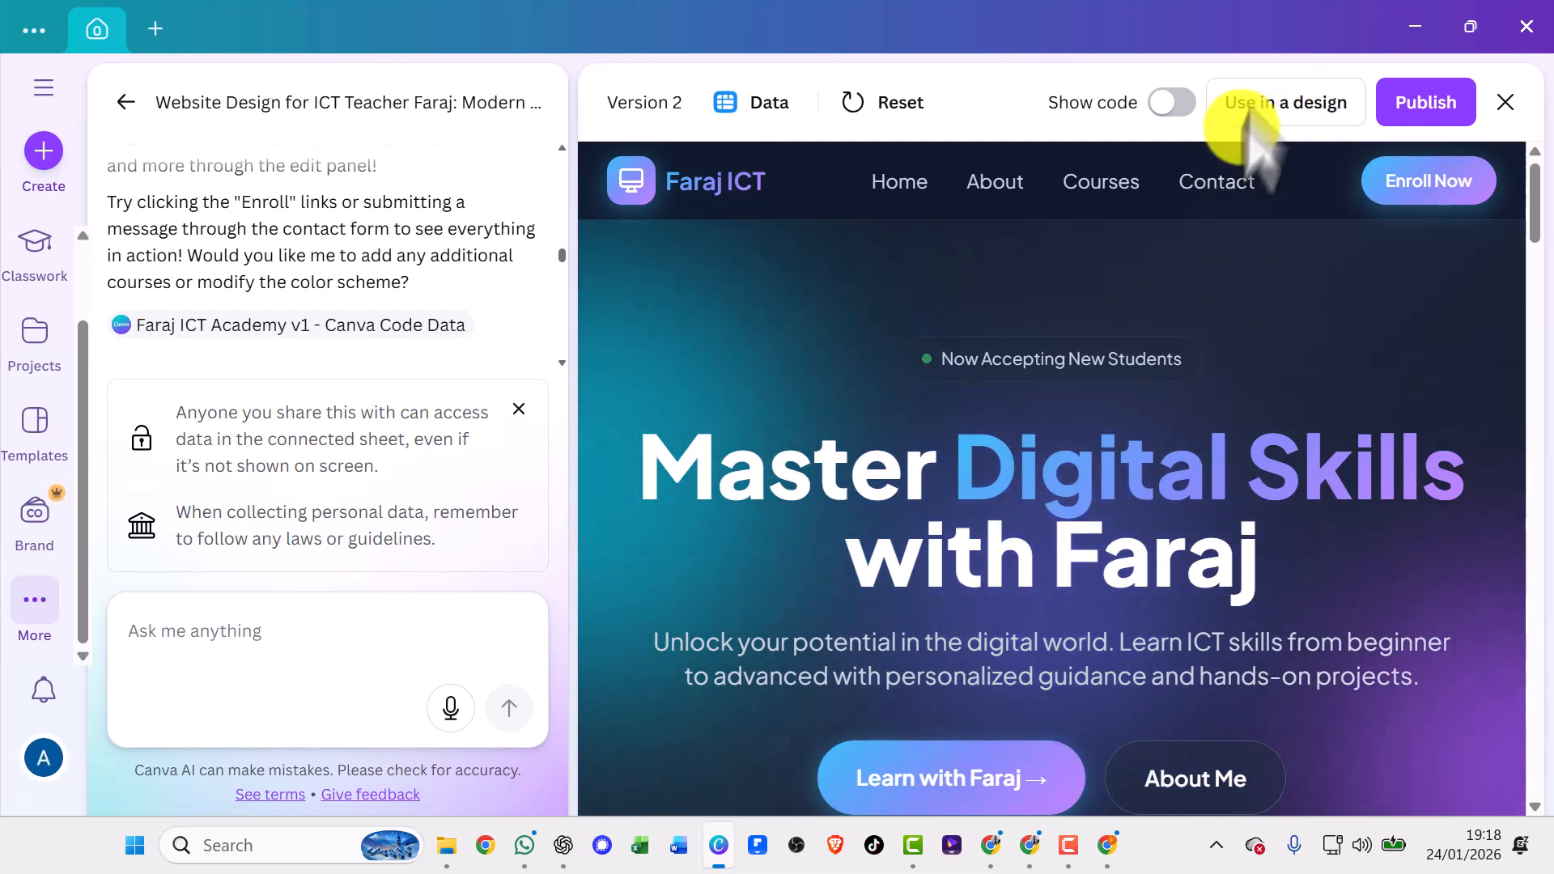
Use the generated site in a new Website design.
left_click(1278, 108)
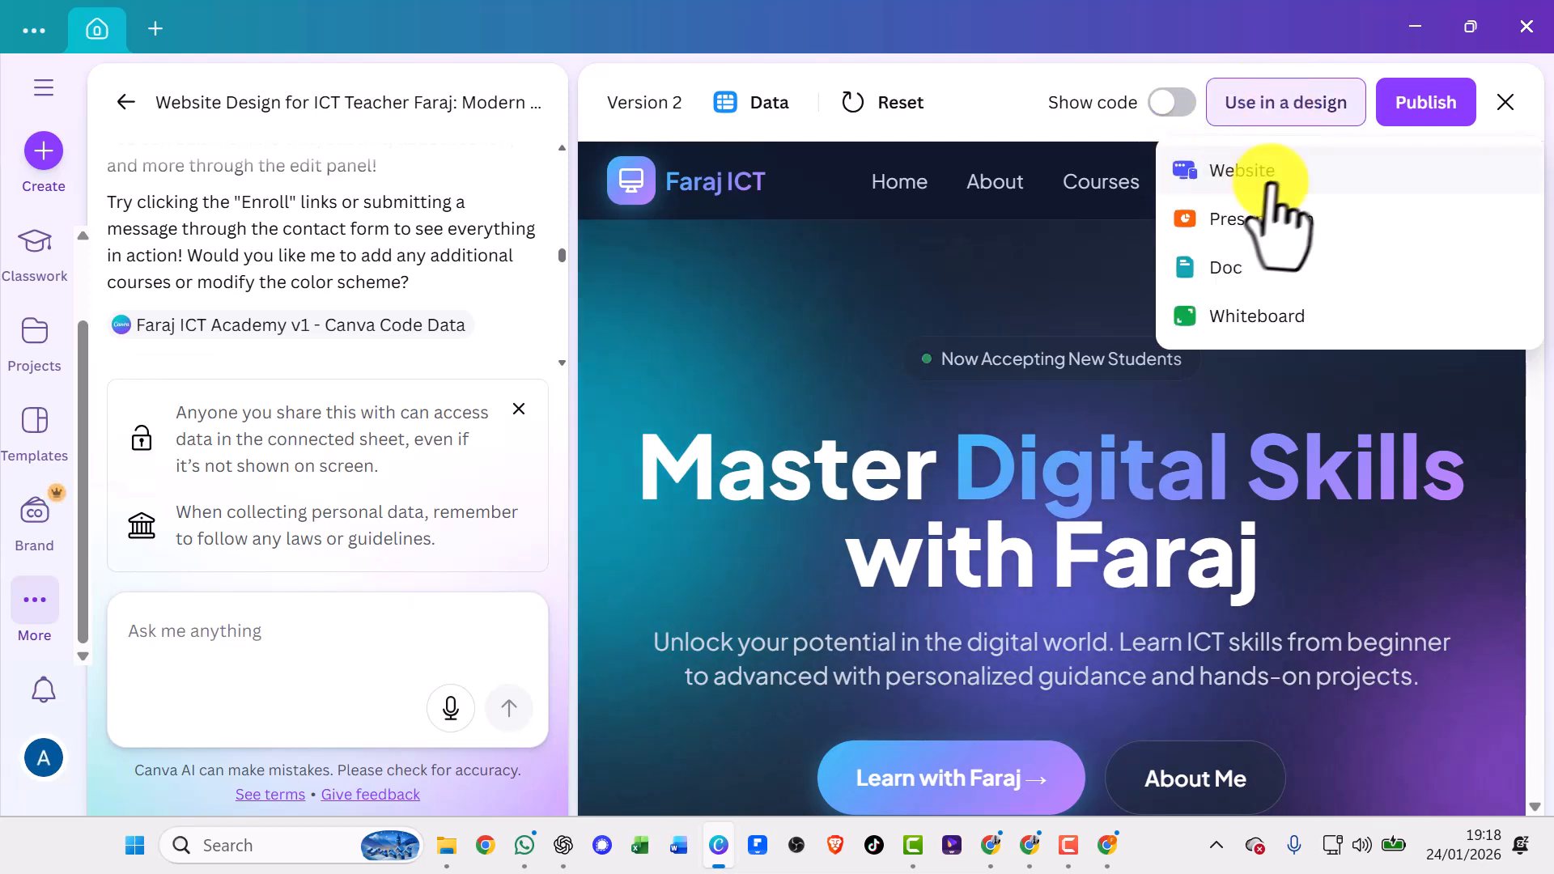
left_click(1272, 102)
left_click(1272, 101)
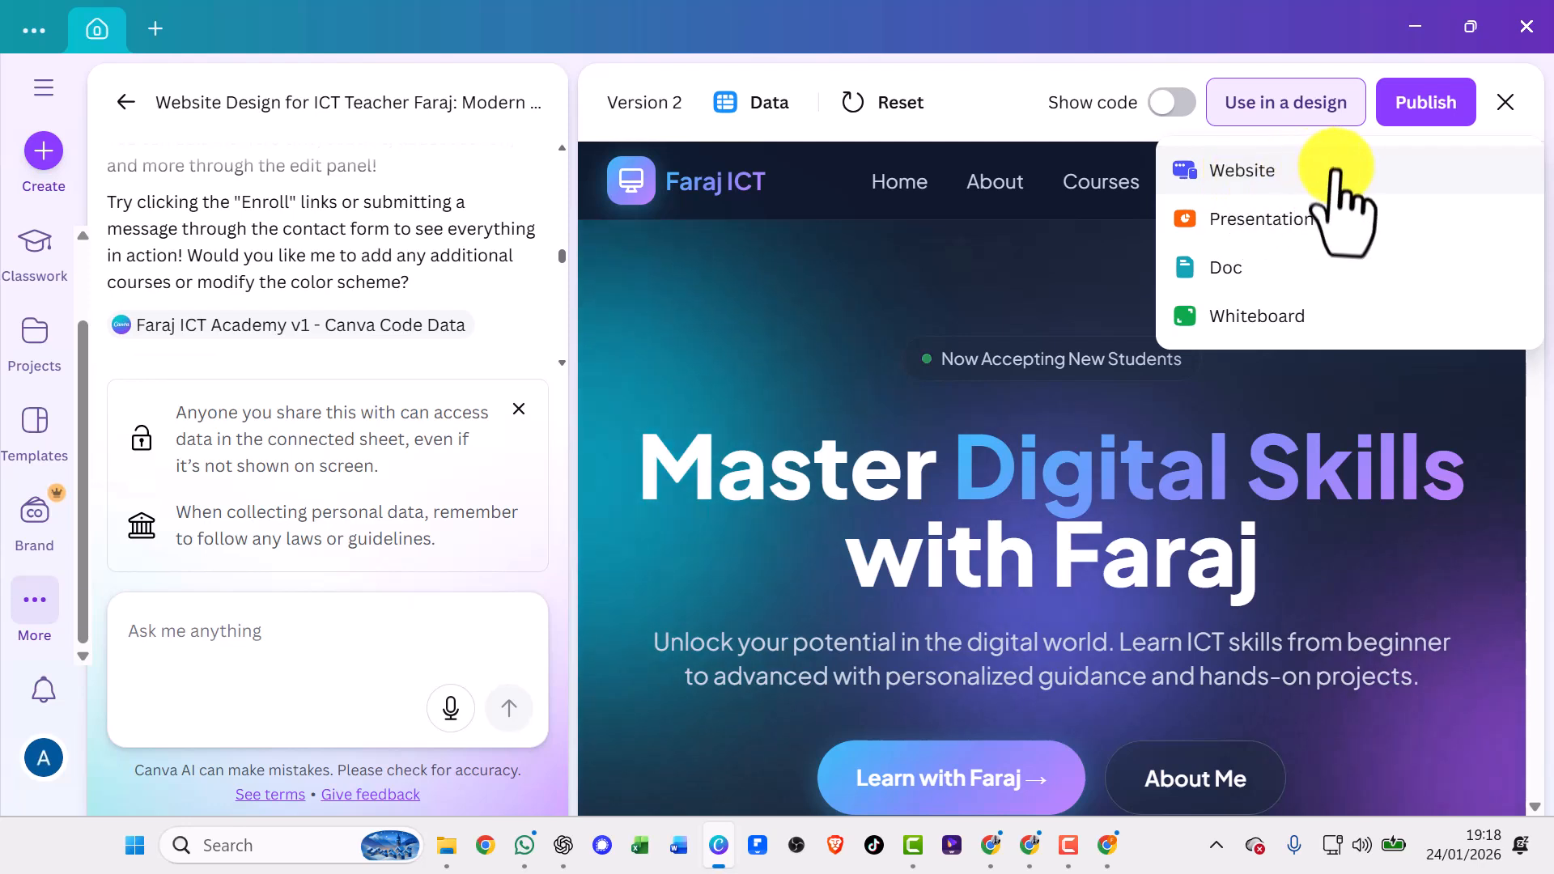
left_click(1085, 215)
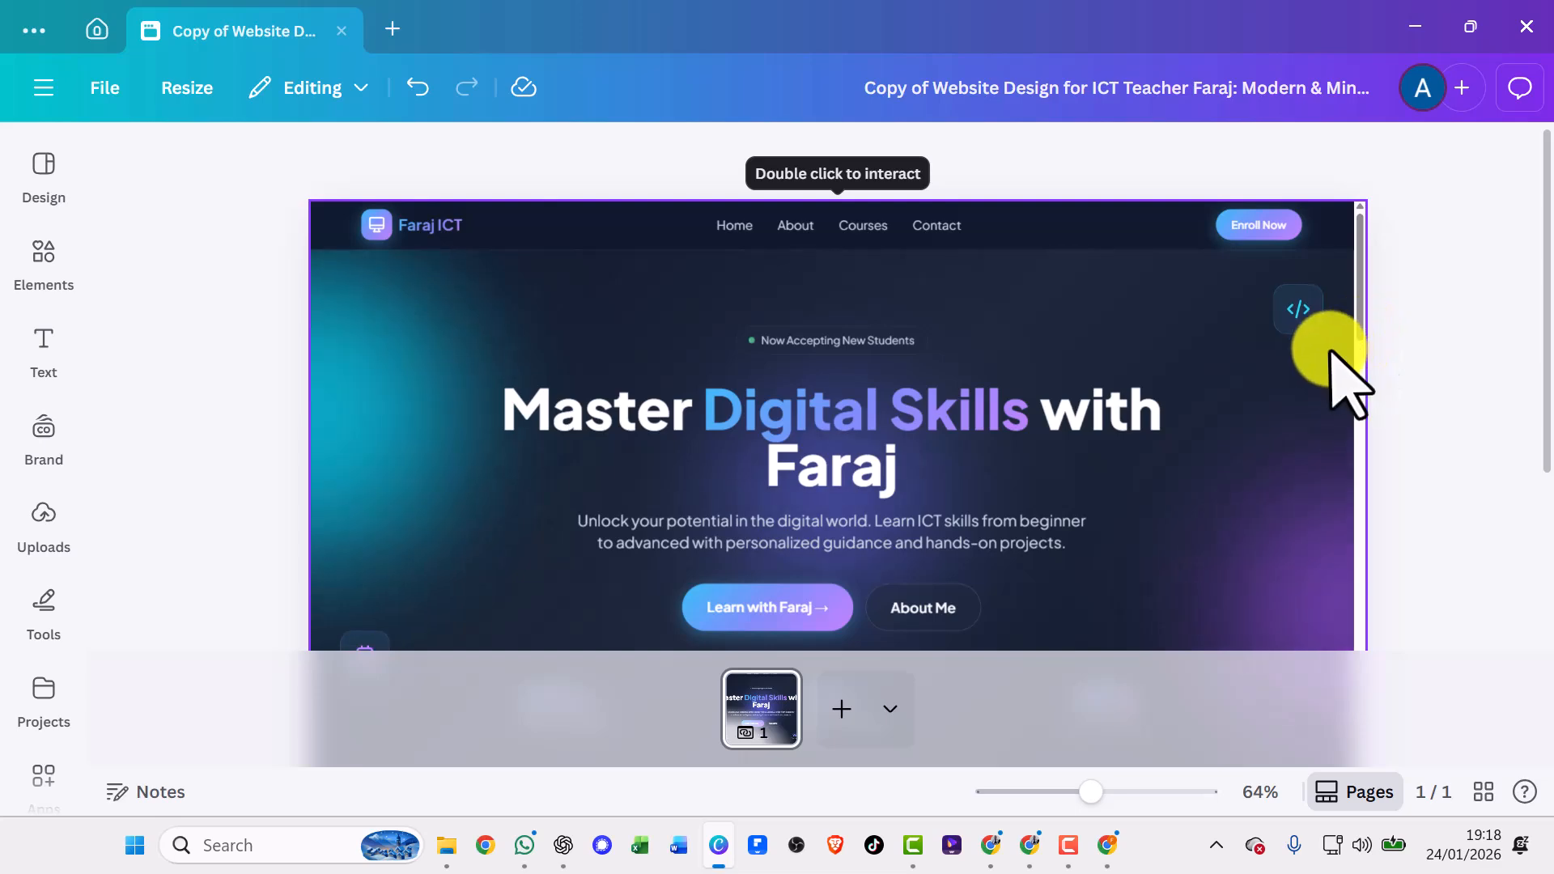
Look over the embedded site on the design page, testing its Courses link and viewing its sections through to the contact form.
left_click(1335, 267)
scroll(1322, 254, "down", 2)
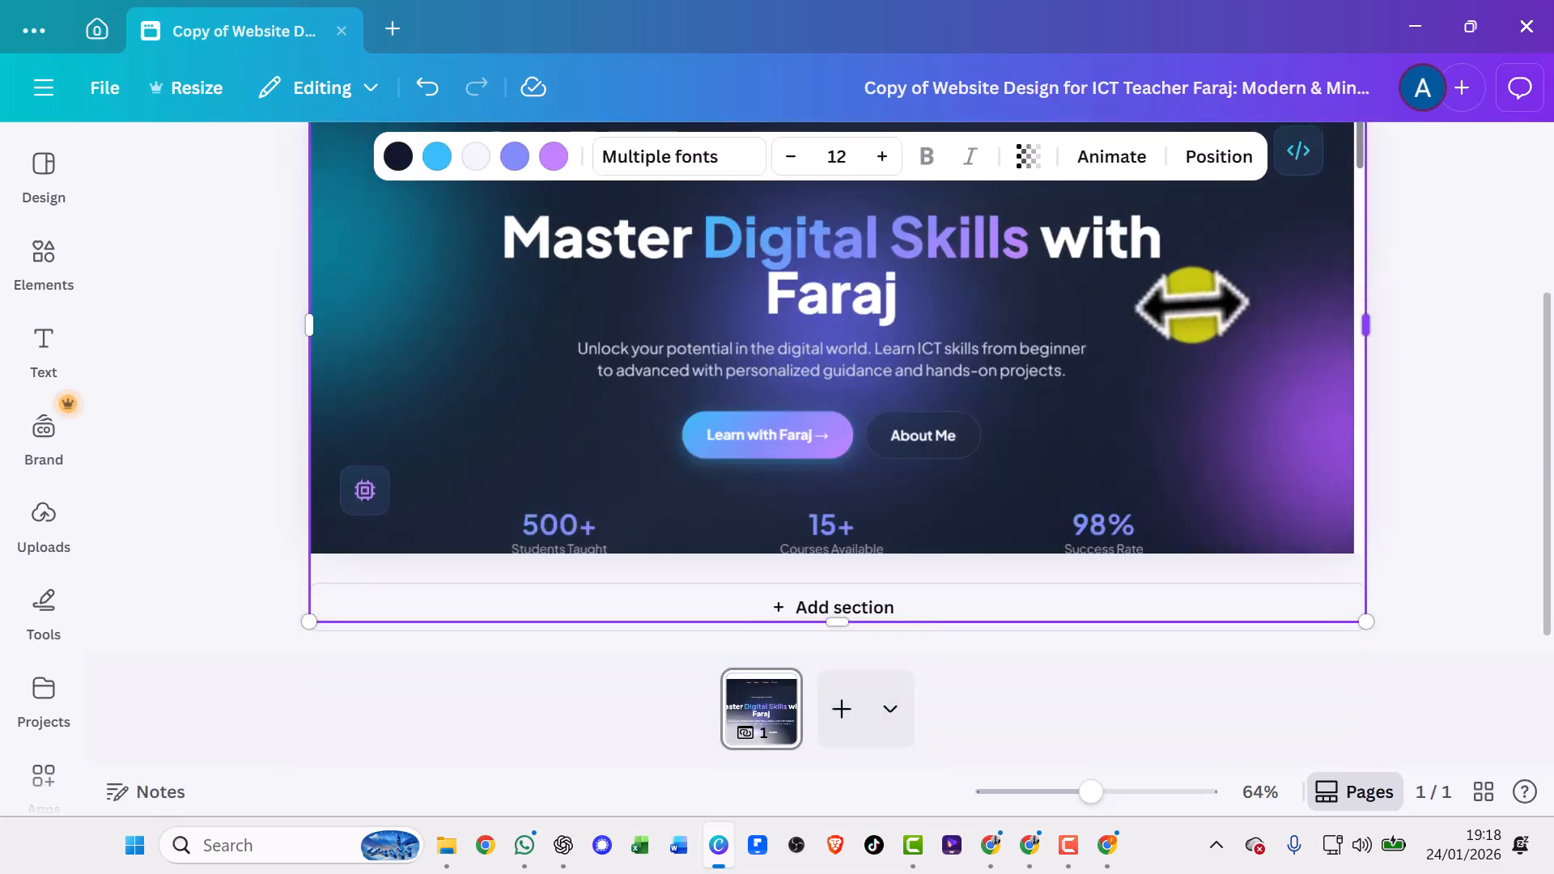
scroll(1287, 324, "up", 3)
scroll(1340, 361, "down", 3)
scroll(1339, 361, "up", 2)
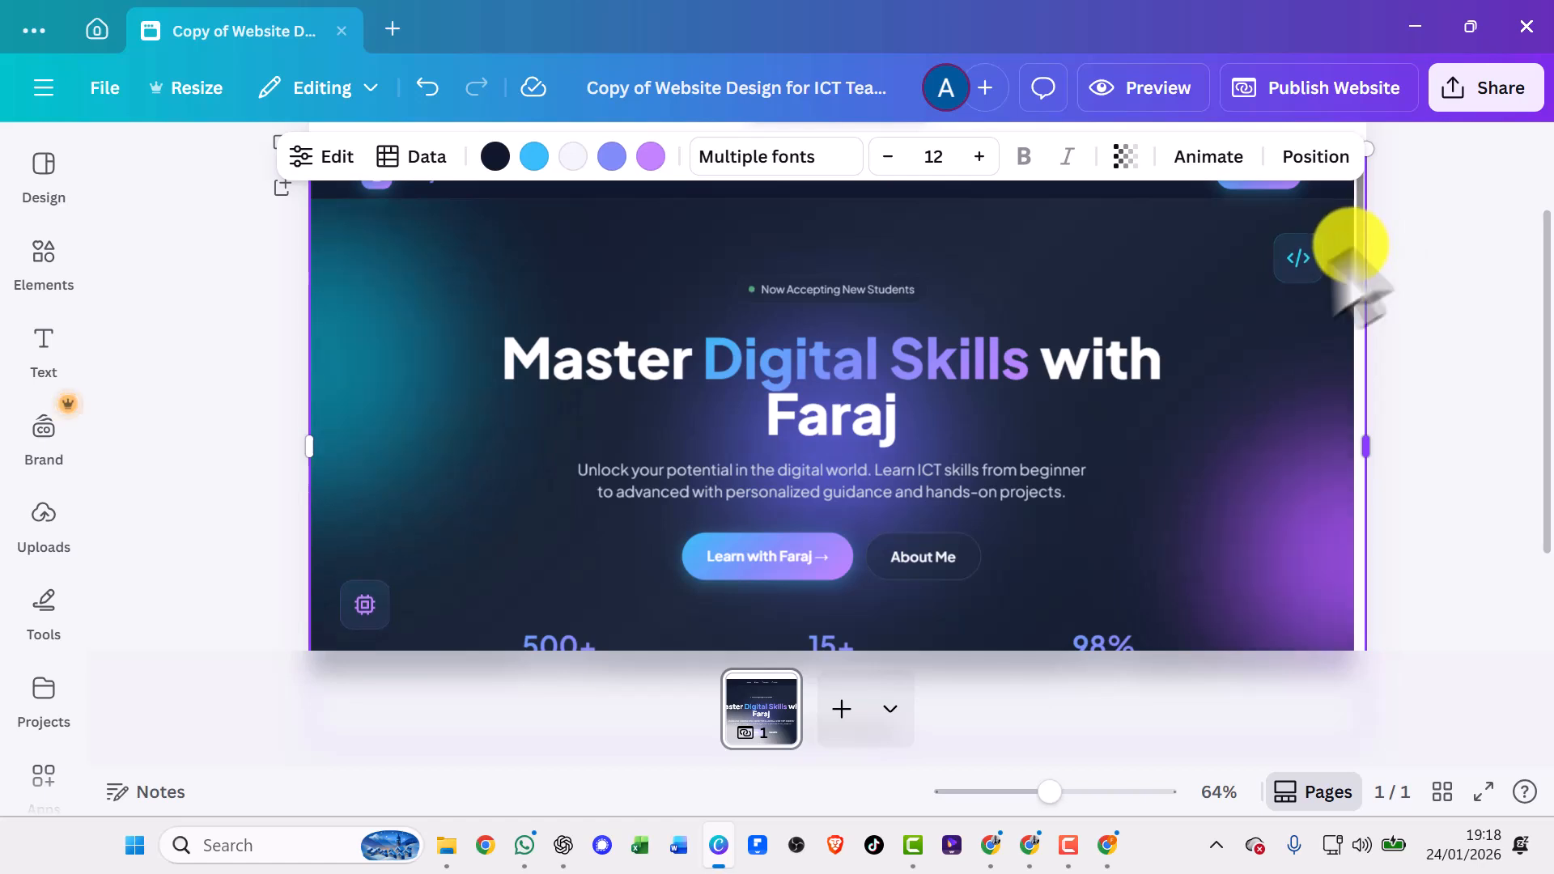
scroll(931, 453, "up", 2)
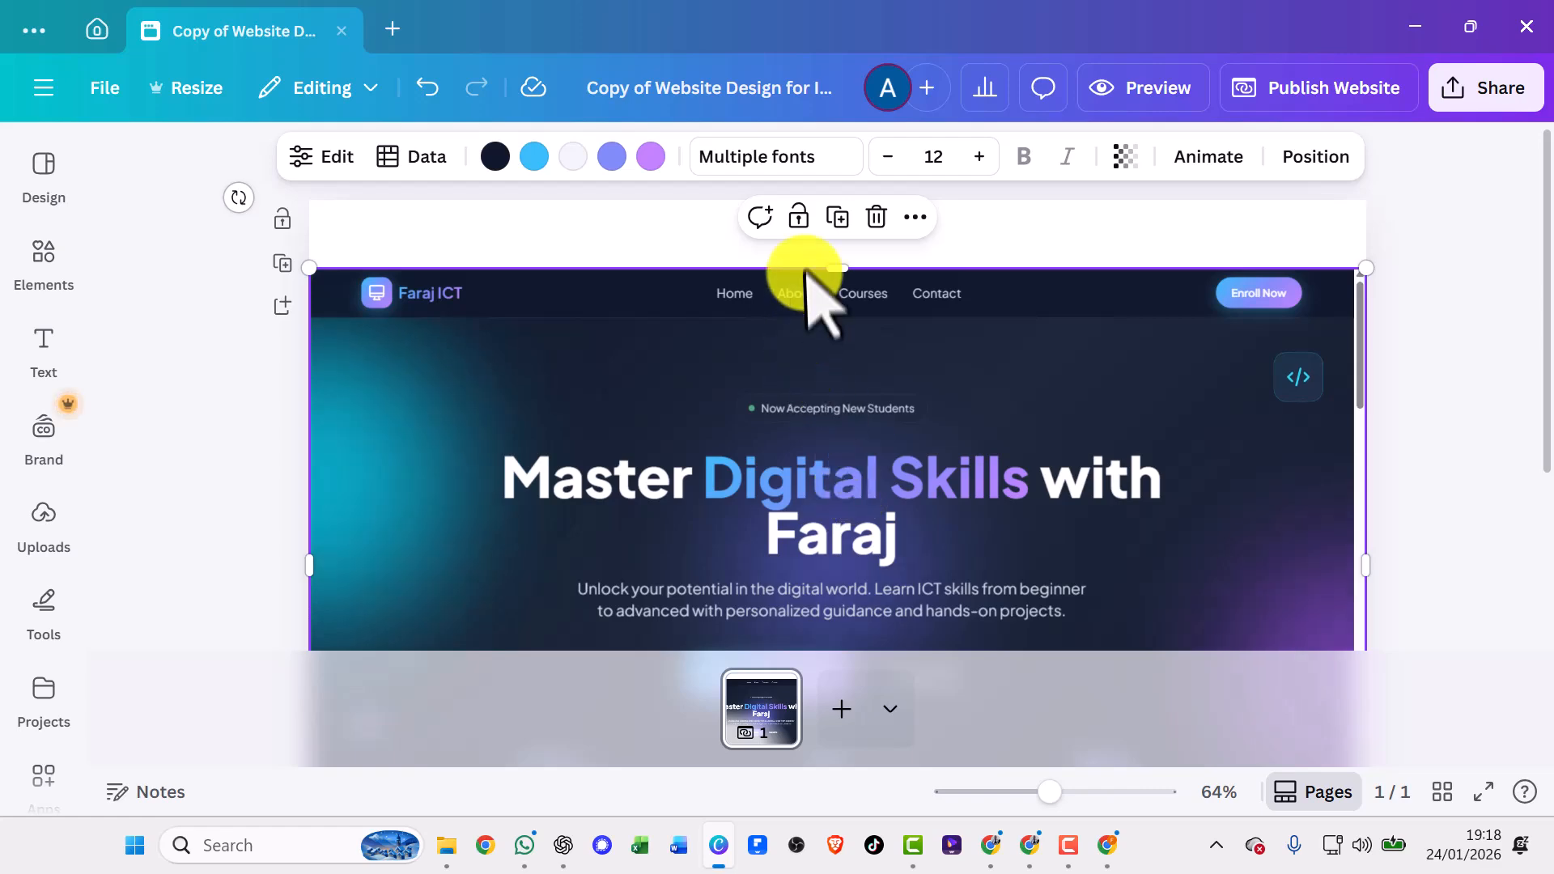
left_click(862, 311)
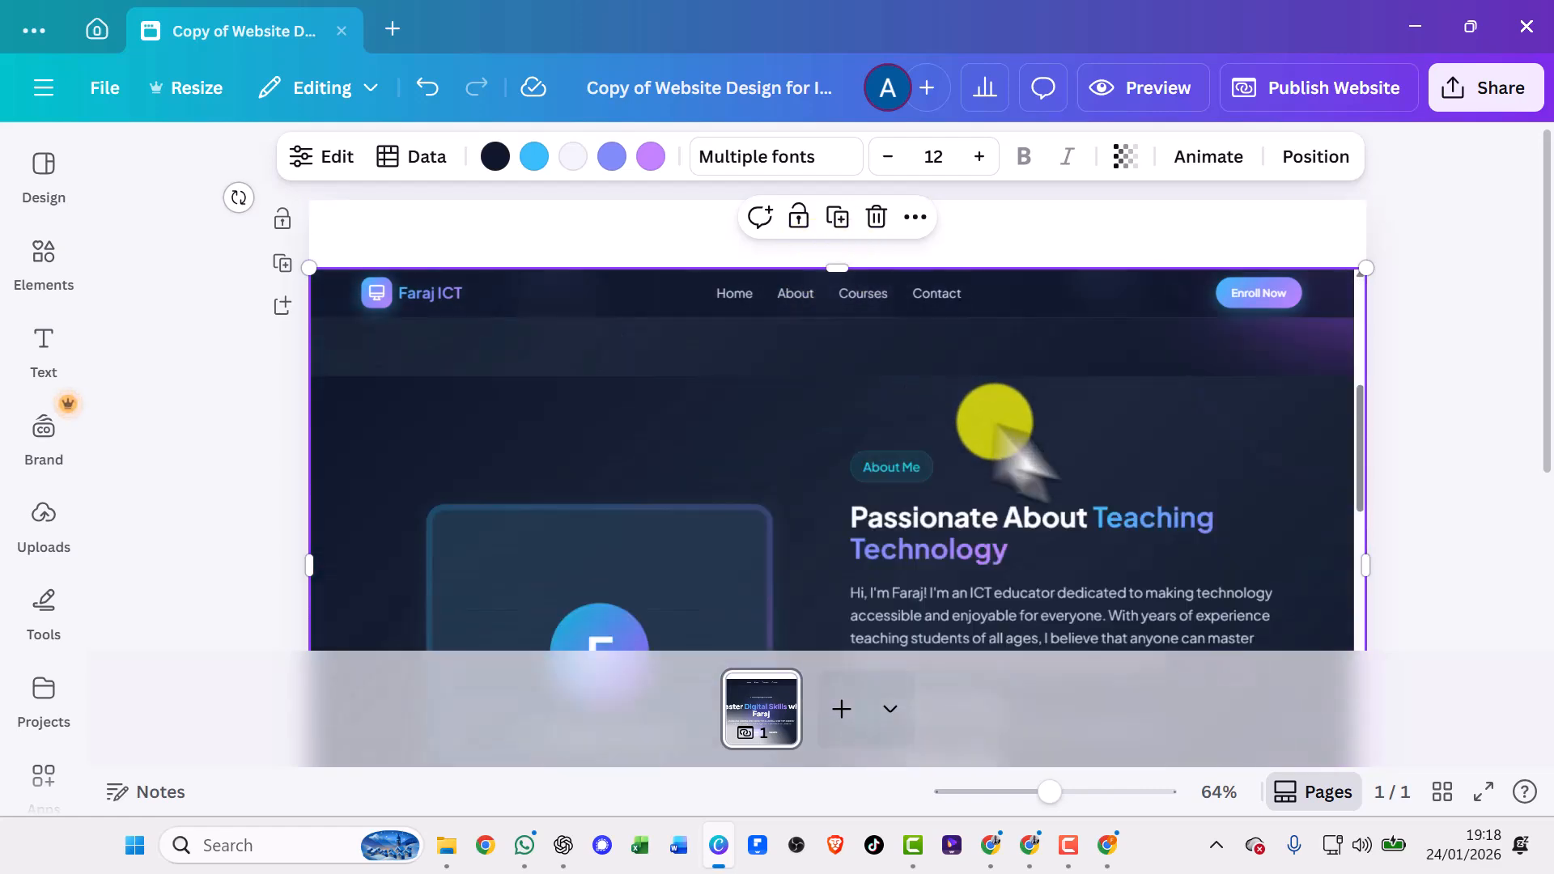
scroll(907, 477, "down", 5)
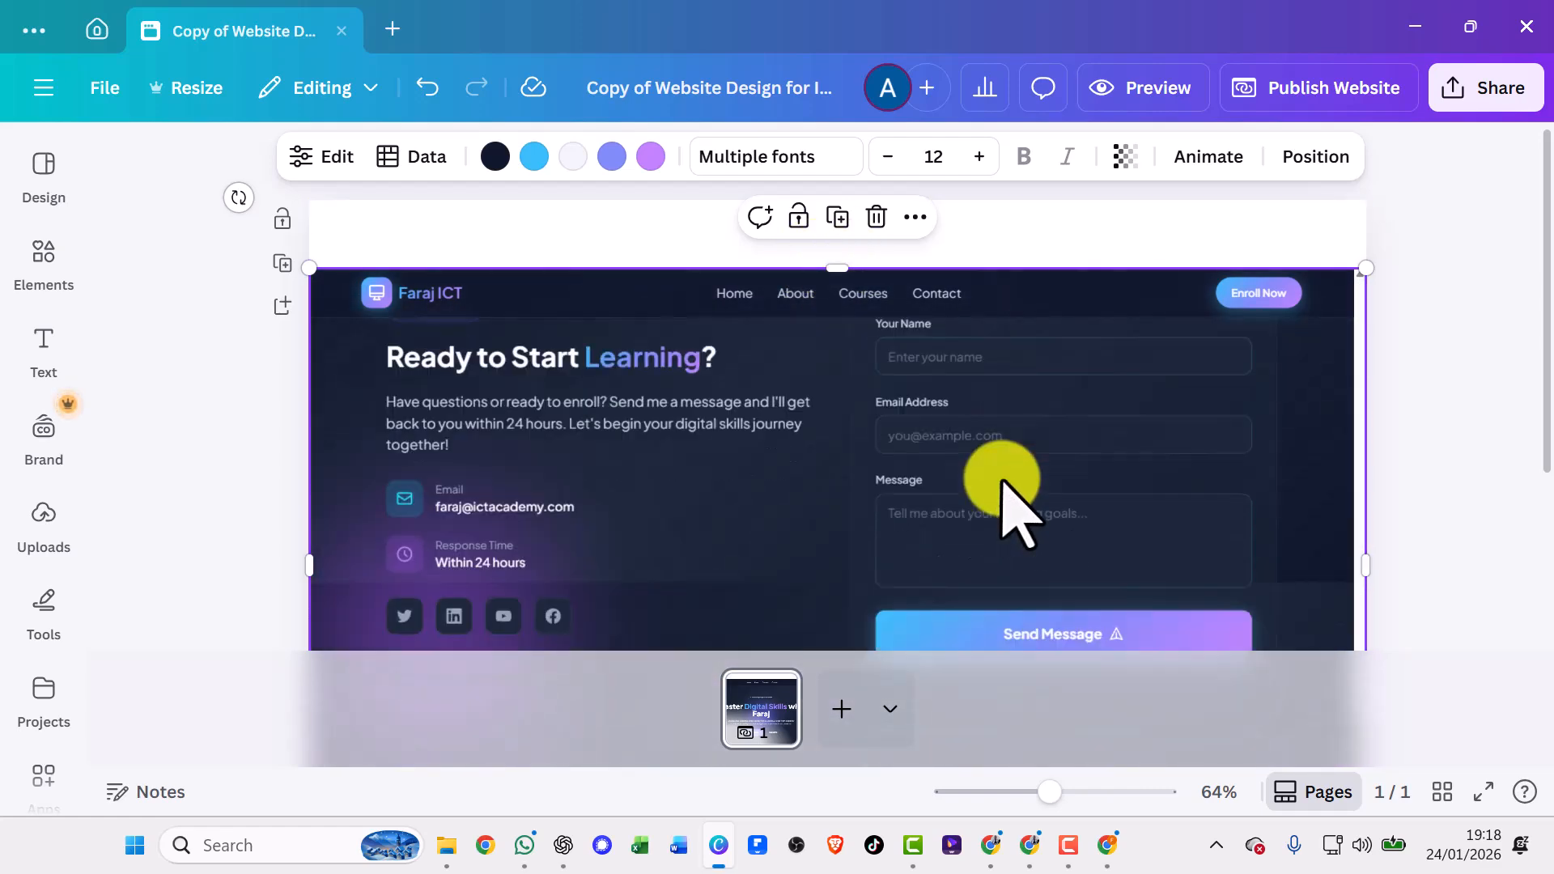
scroll(999, 470, "up", 10)
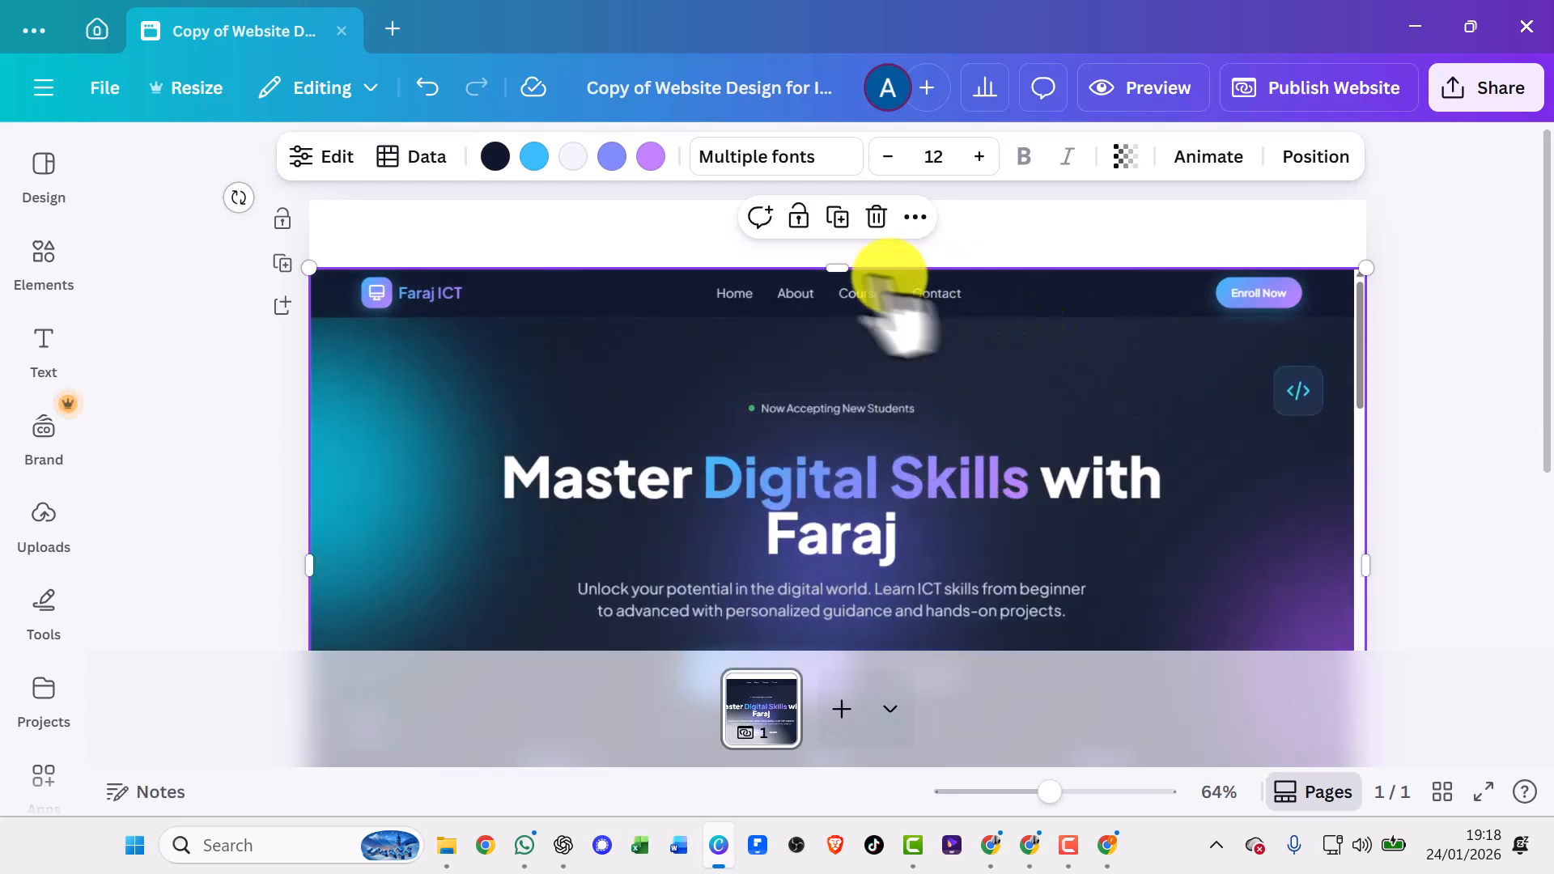
Extend the website embed's upper edge to the top of the page, closing the white gap above it.
left_click_drag(835, 242, 836, 191)
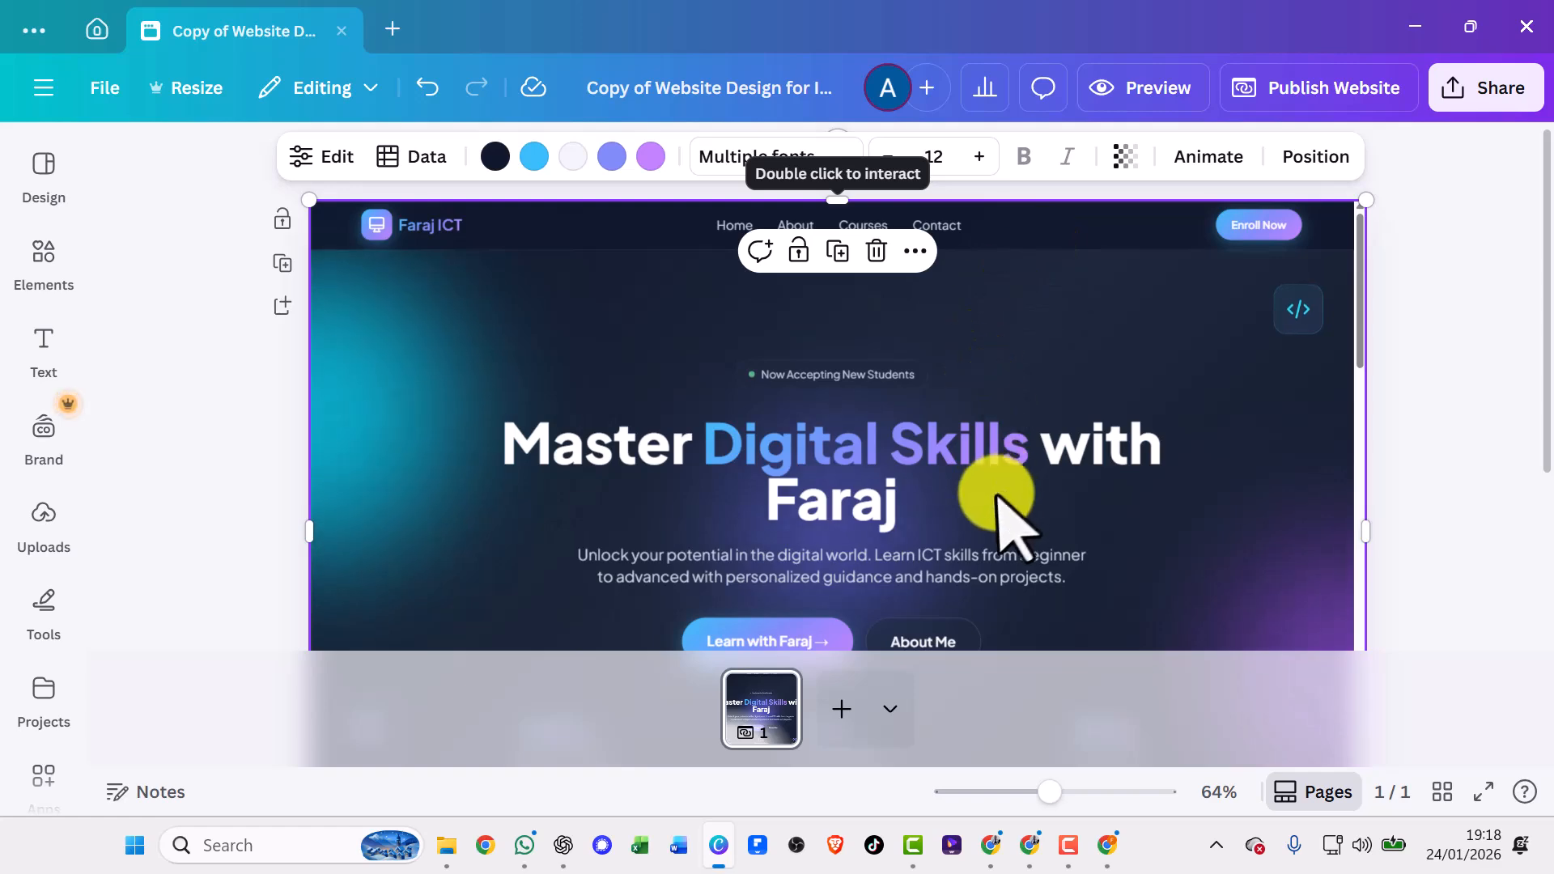
scroll(985, 484, "down", 3)
scroll(1125, 356, "up", 3)
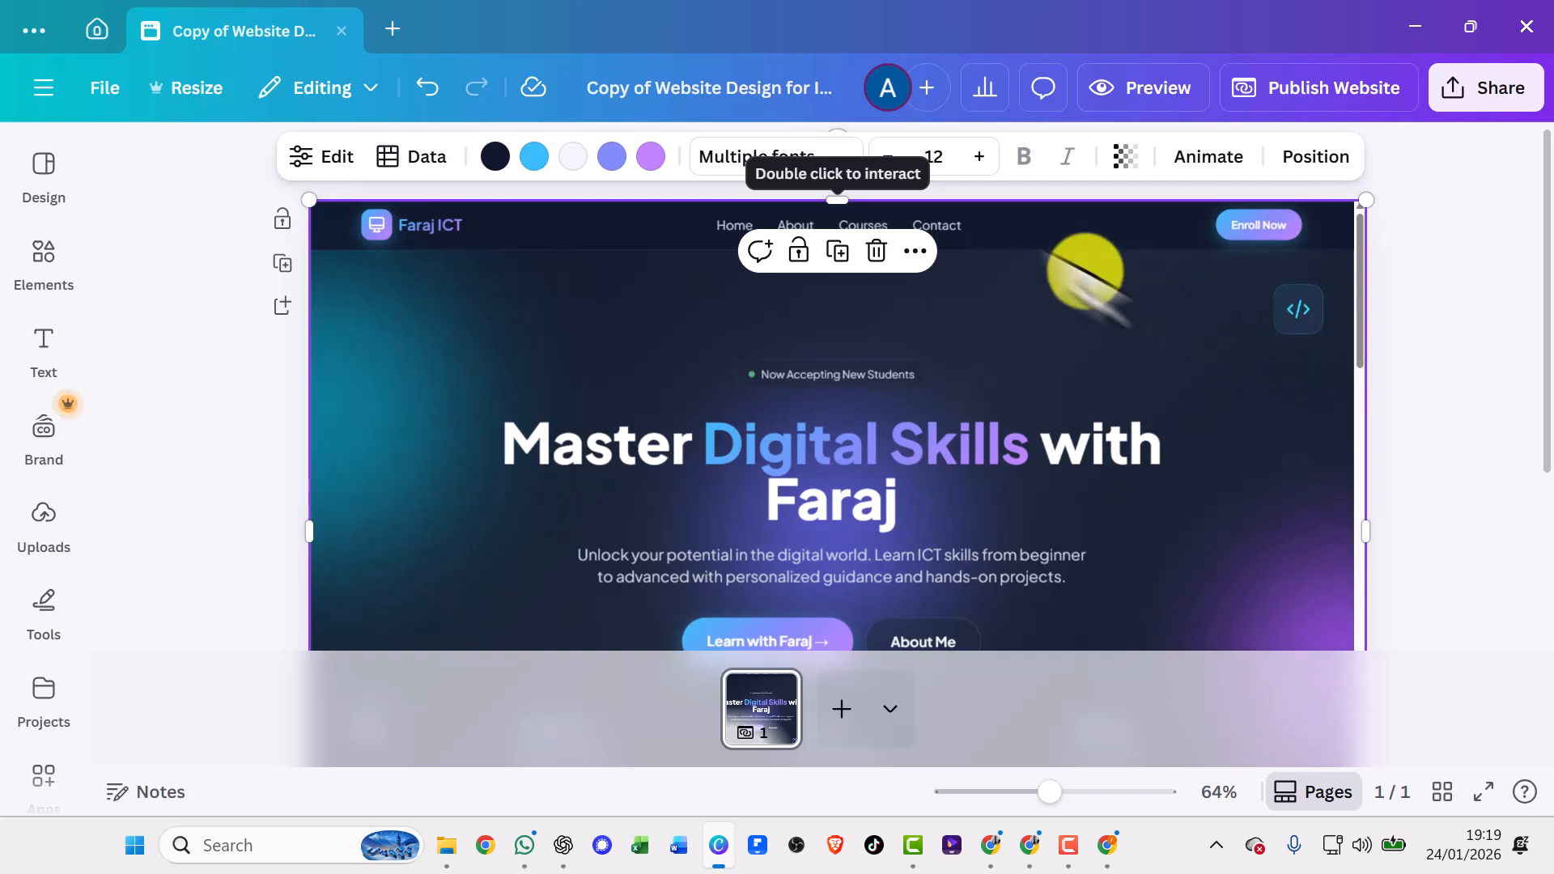
Preview the website design in desktop view and look through it from the hero section to the contact form.
left_click(1160, 85)
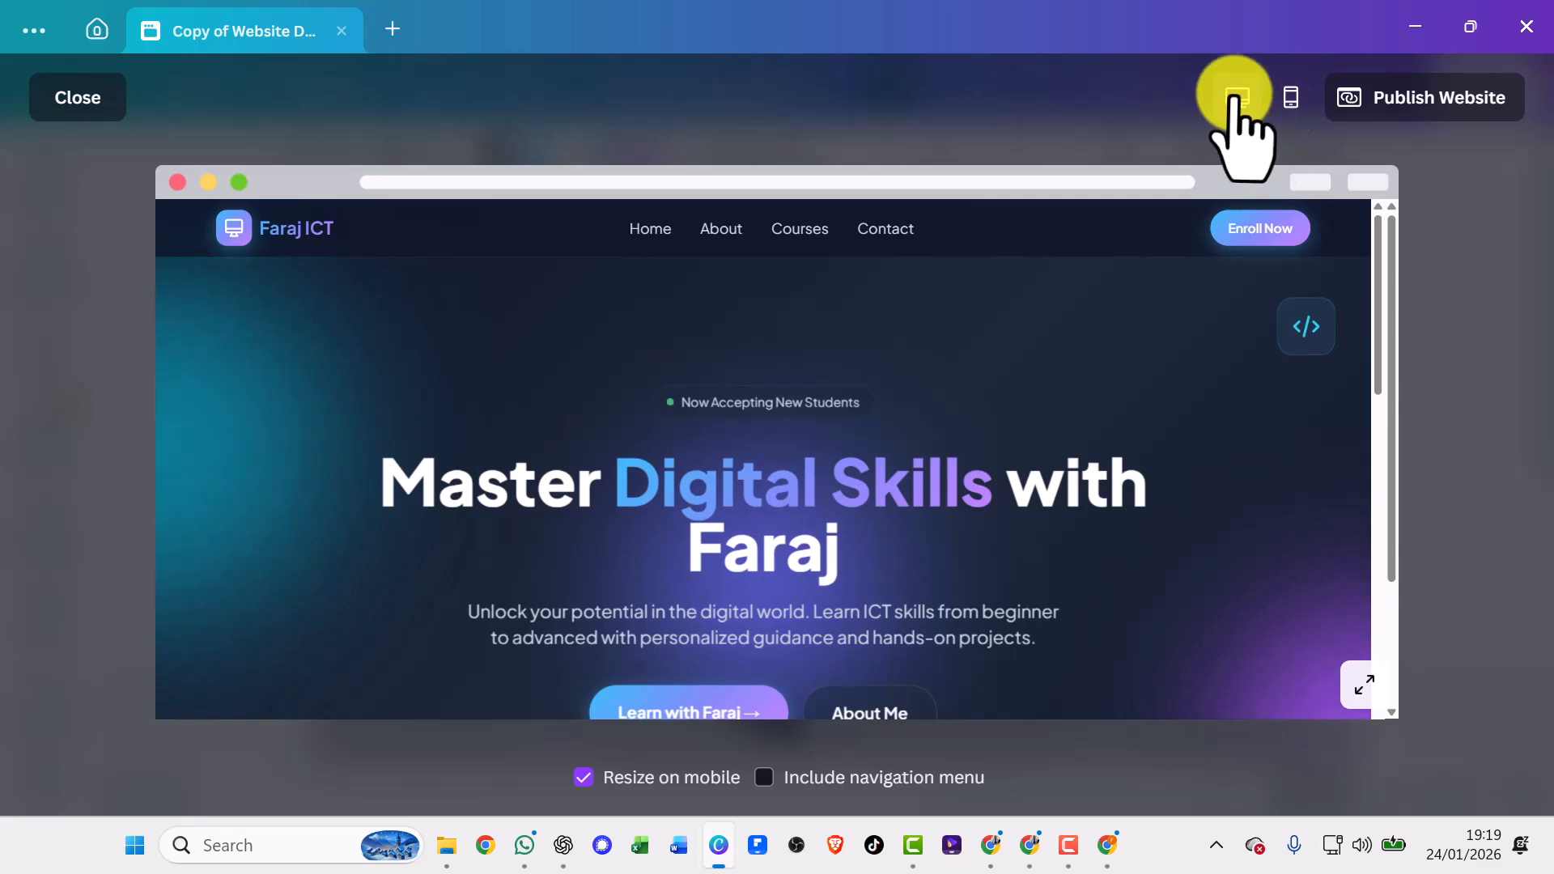
scroll(797, 478, "down", 5)
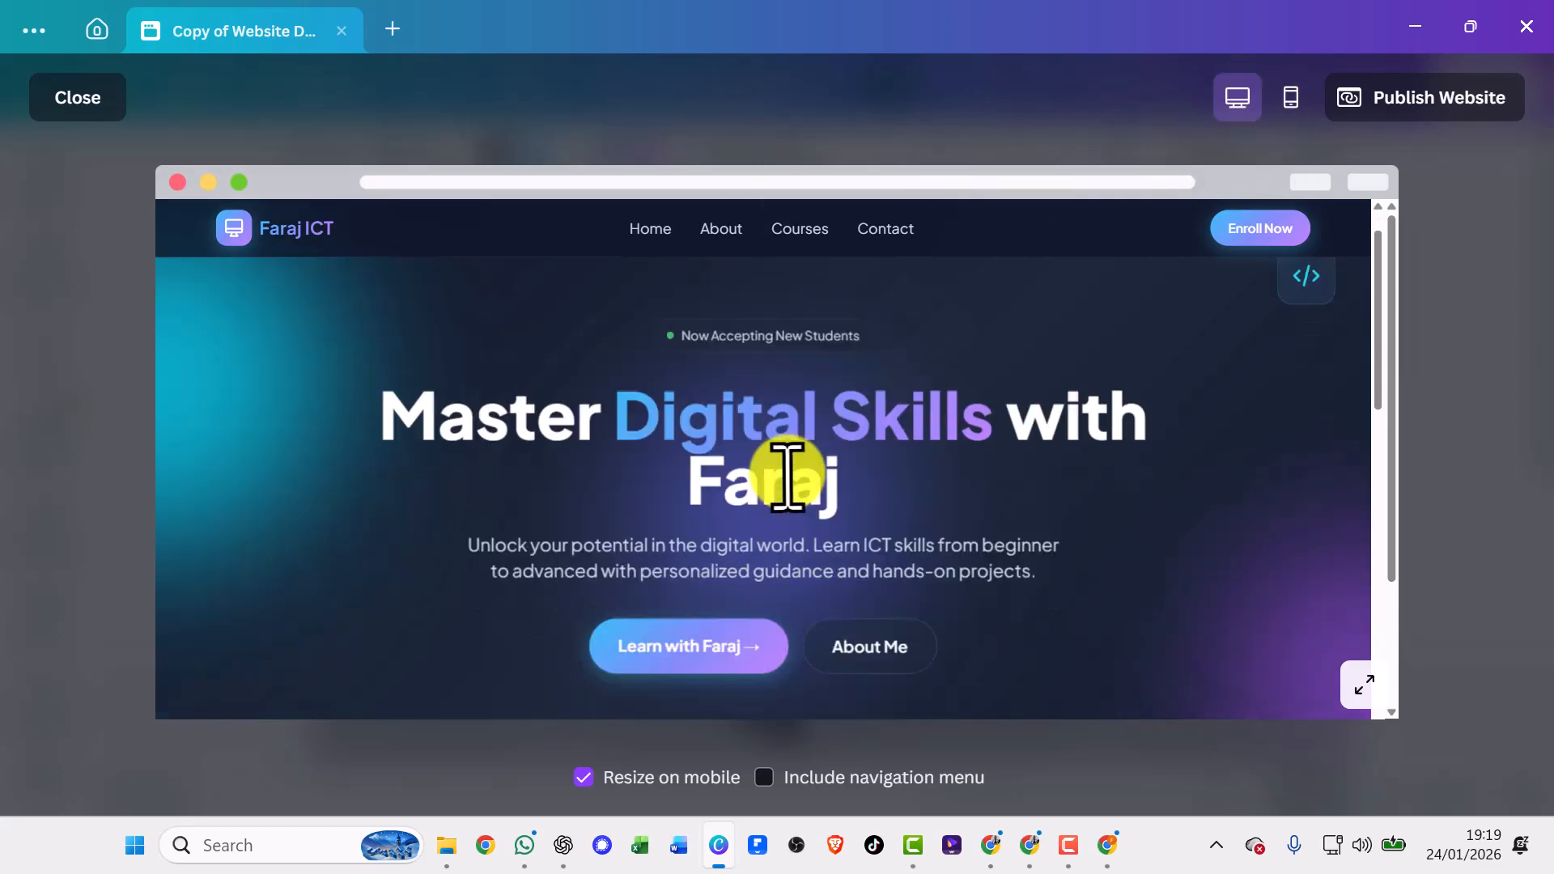
scroll(787, 475, "down", 20)
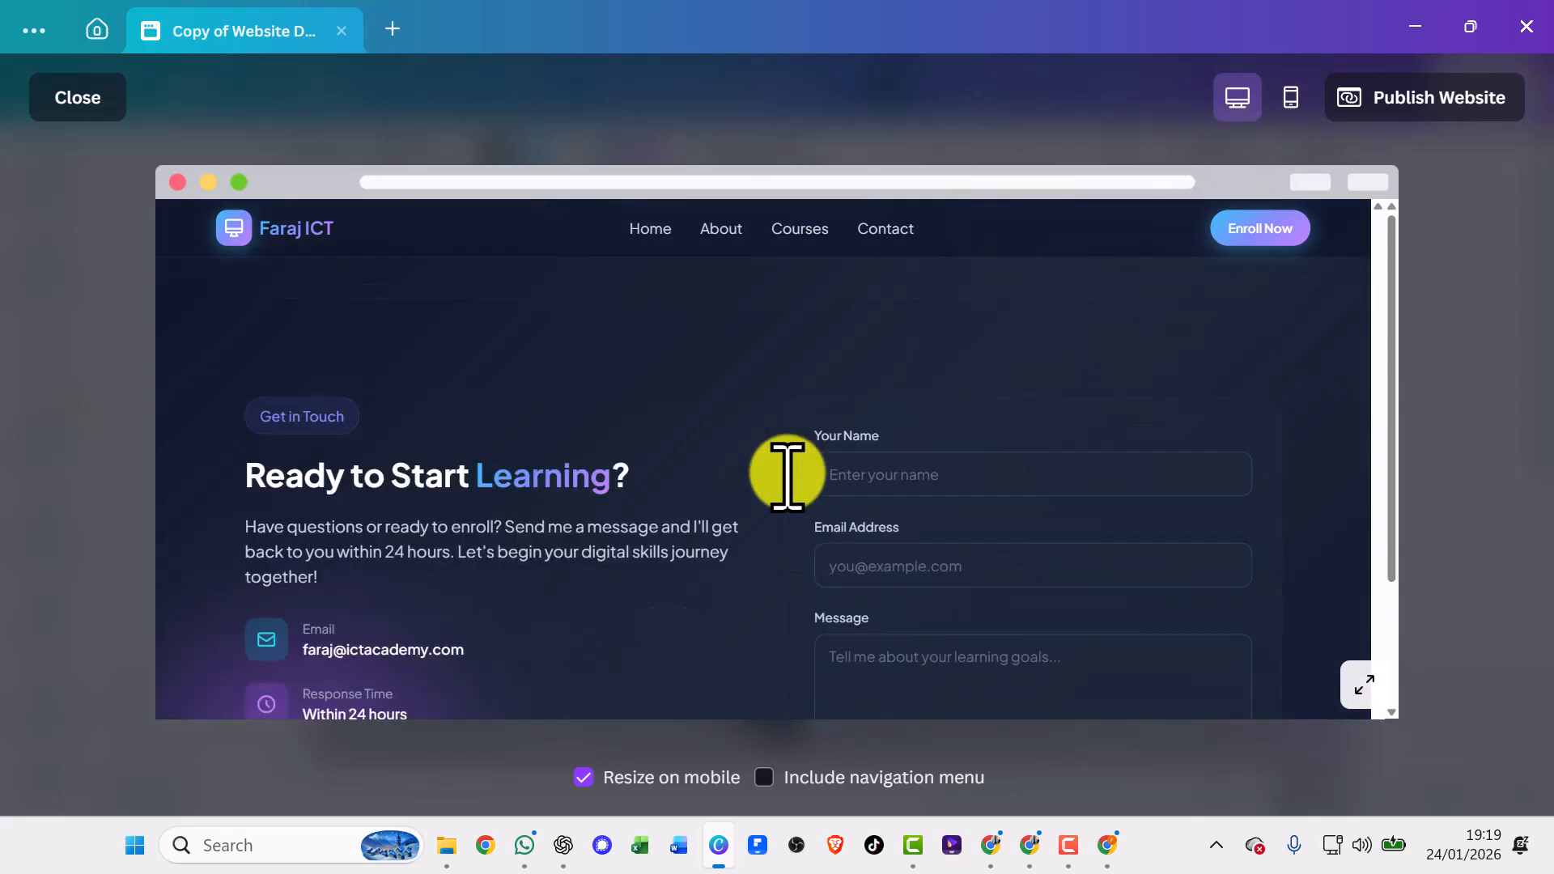
scroll(863, 506, "up", 20)
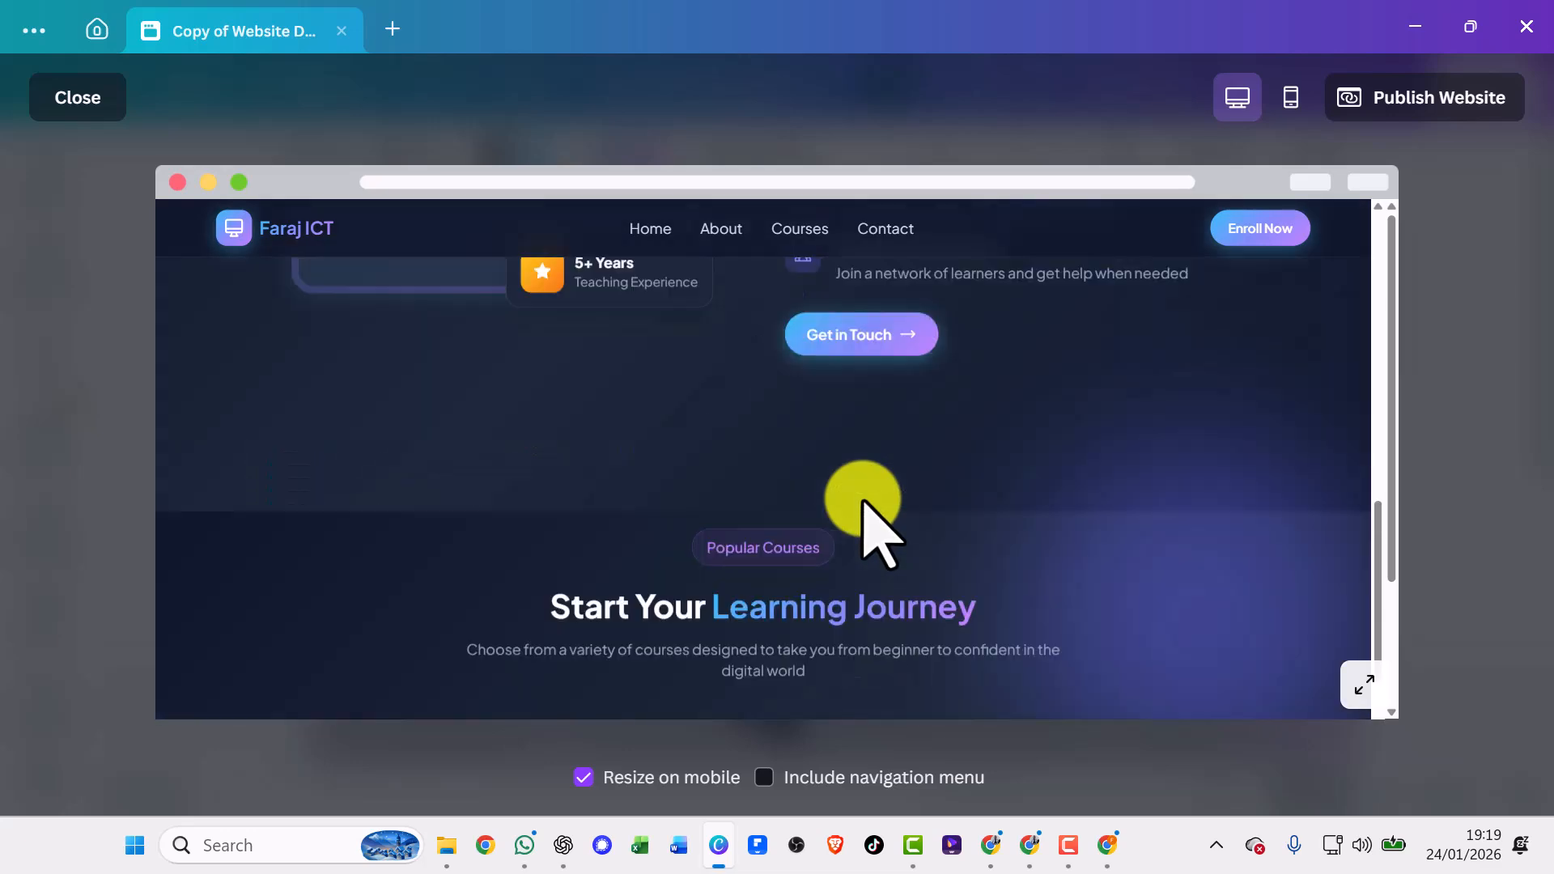
Check the website's sections in the mobile preview, and return to the desktop preview.
left_click(1290, 101)
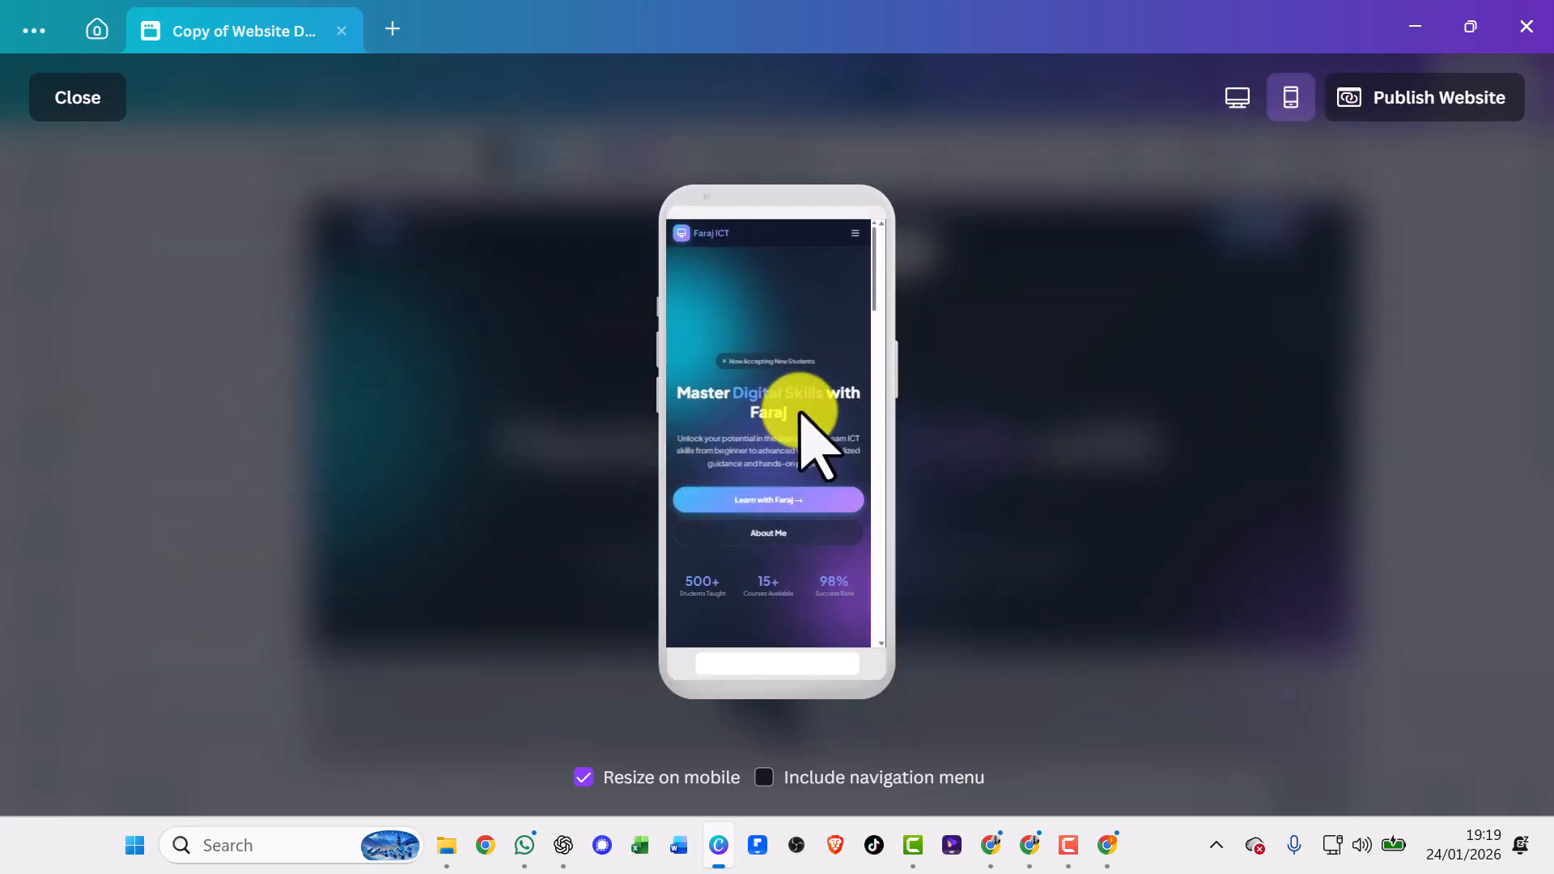
scroll(801, 414, "down", 5)
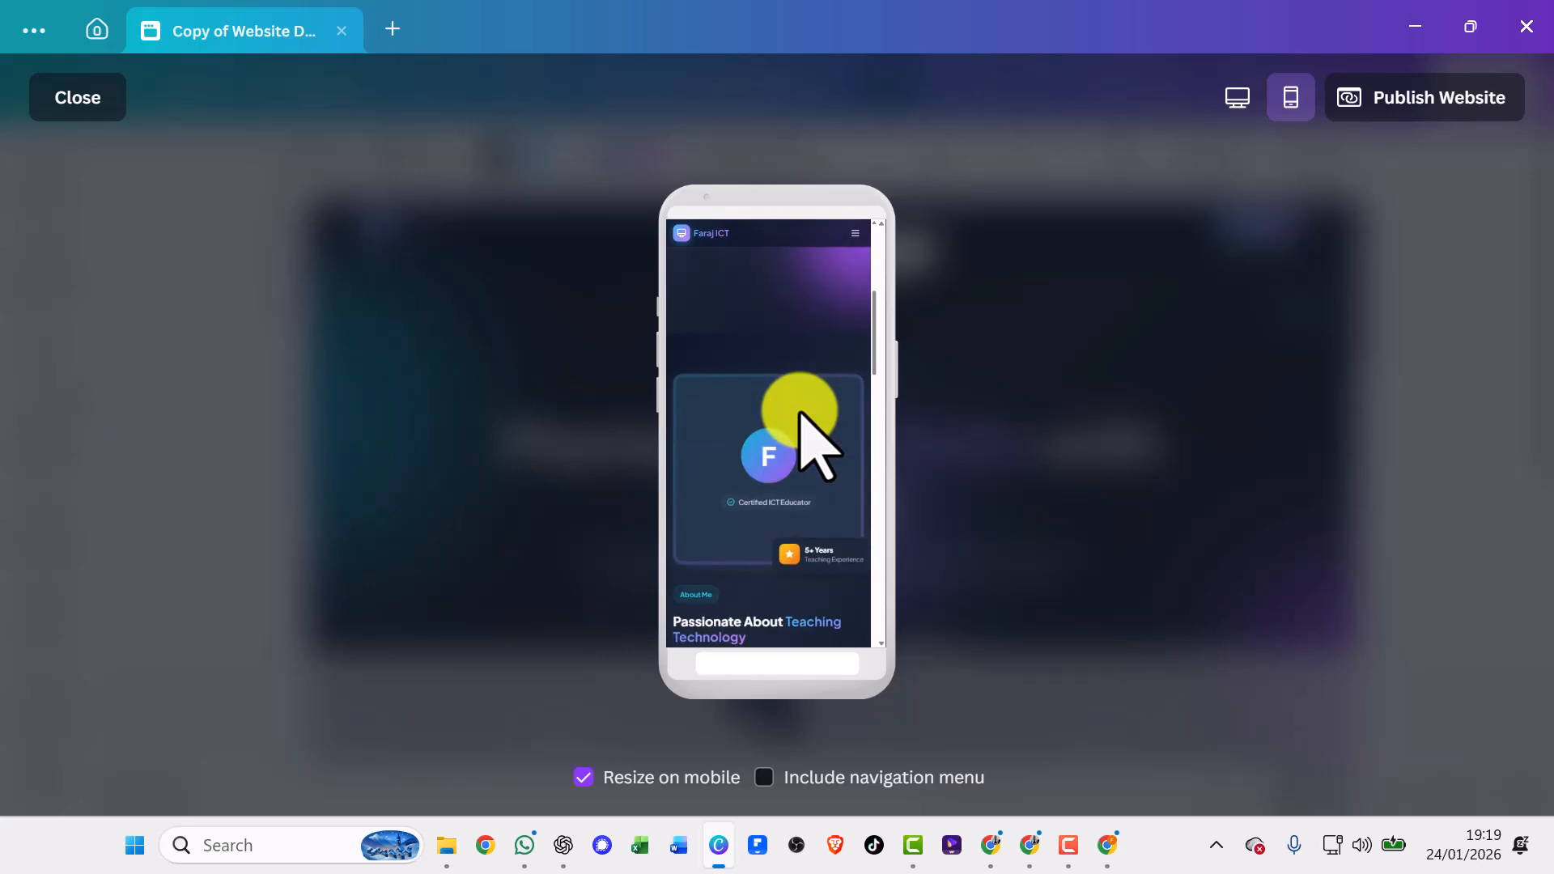
scroll(810, 438, "up", 5)
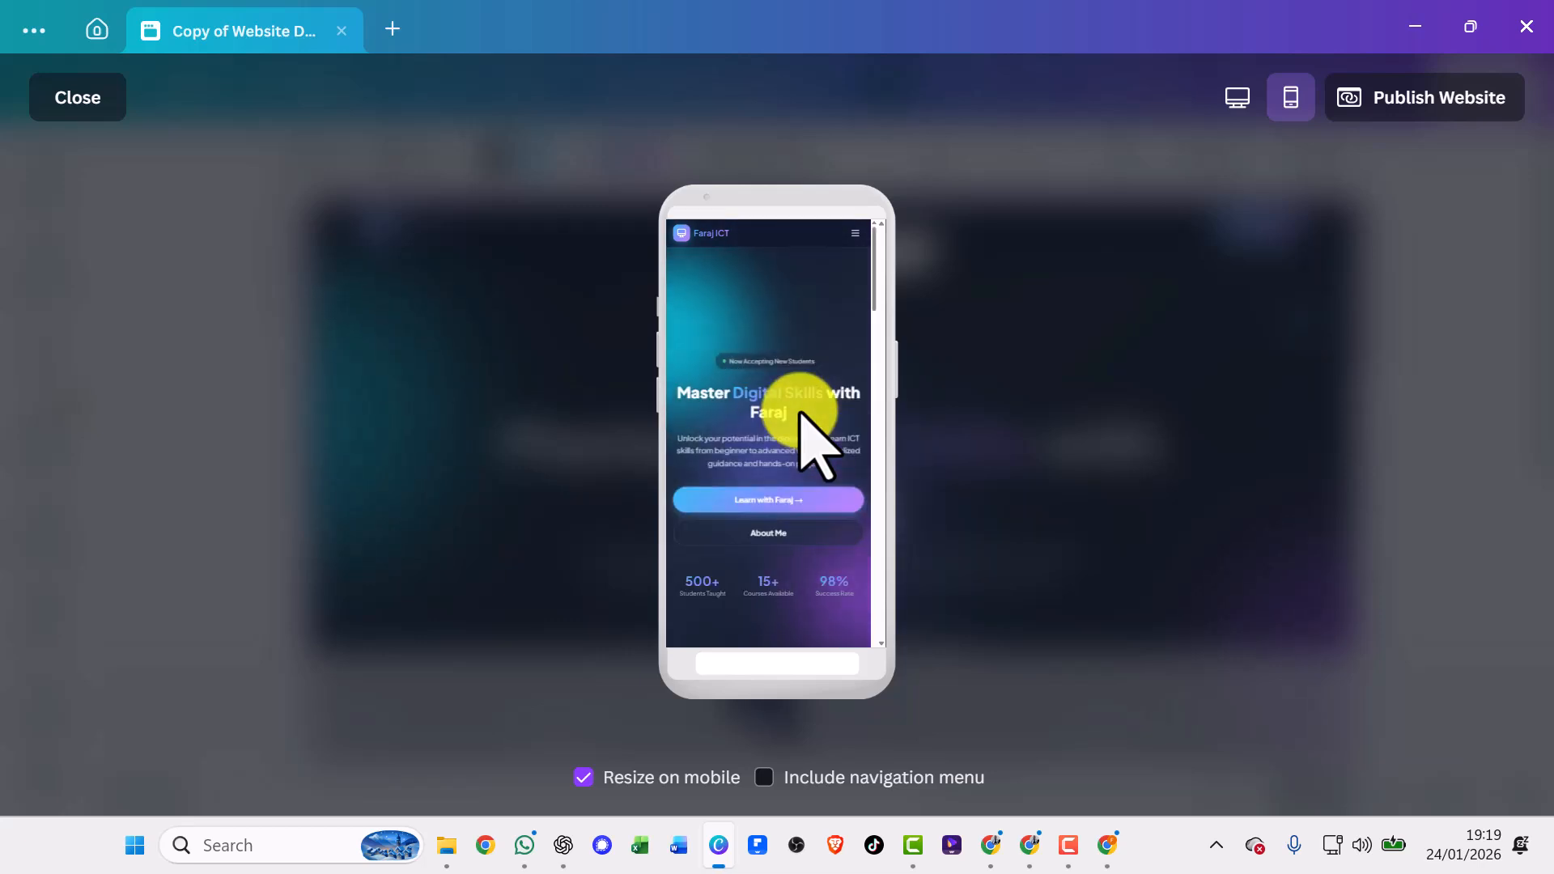
scroll(802, 415, "down", 12)
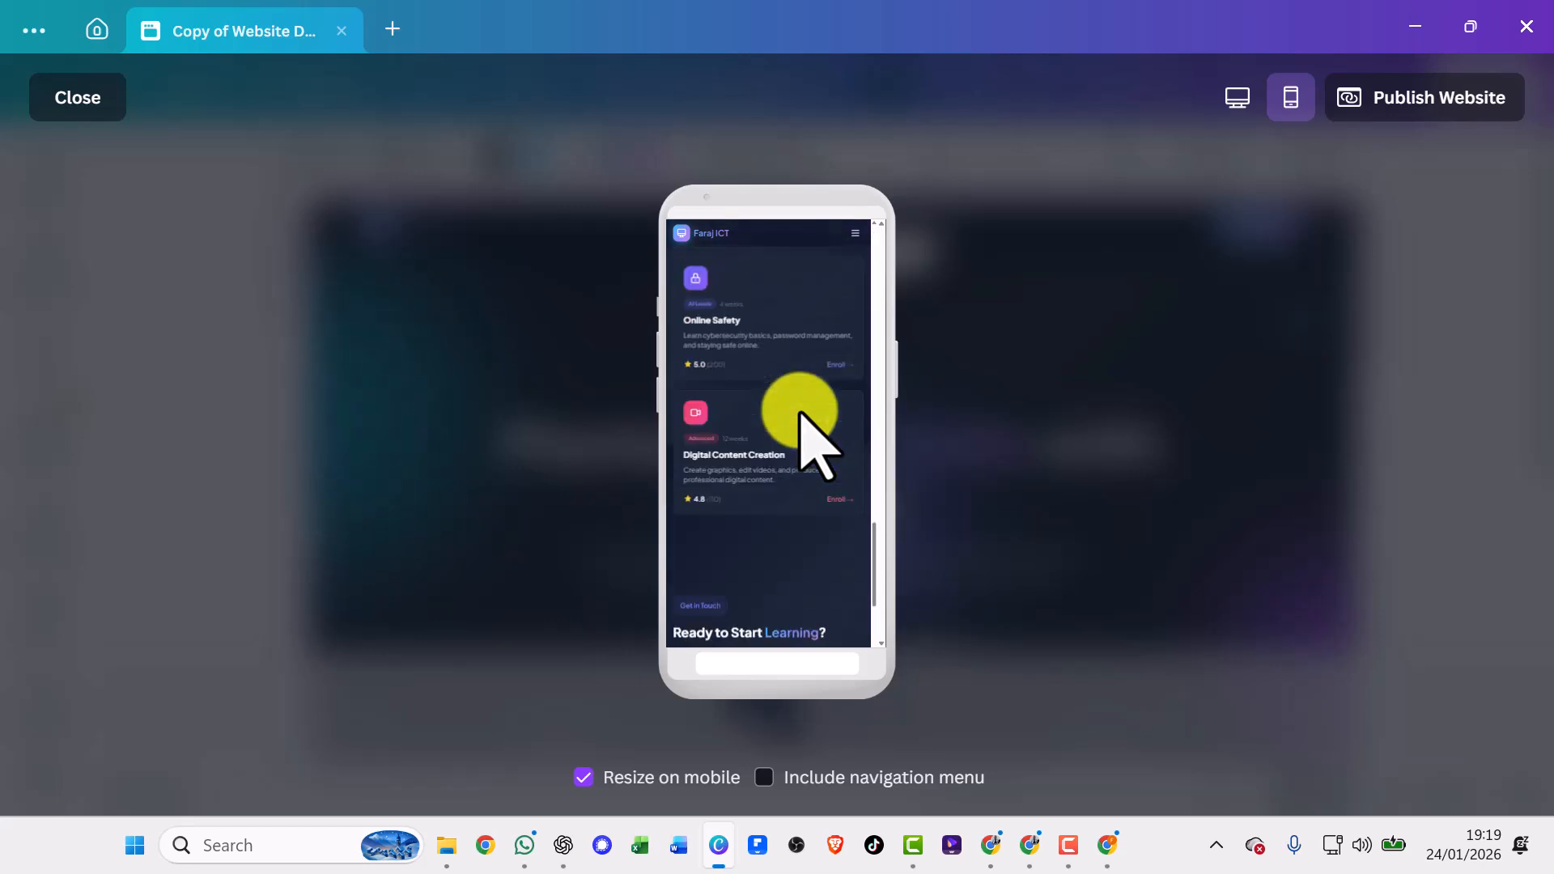
scroll(810, 437, "down", 5)
scroll(810, 437, "up", 15)
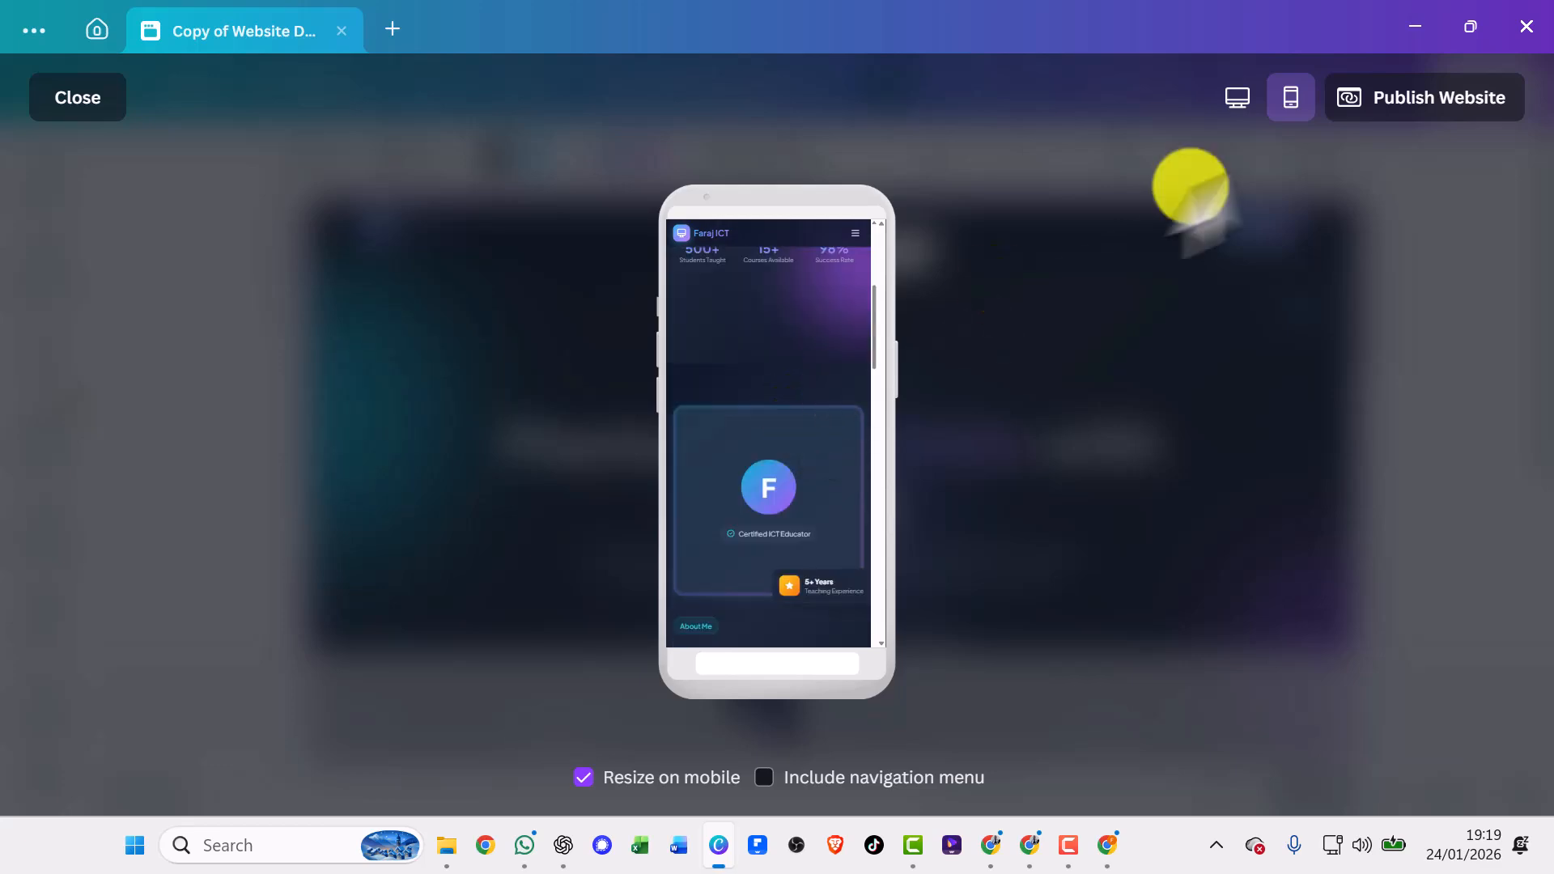
left_click(1236, 97)
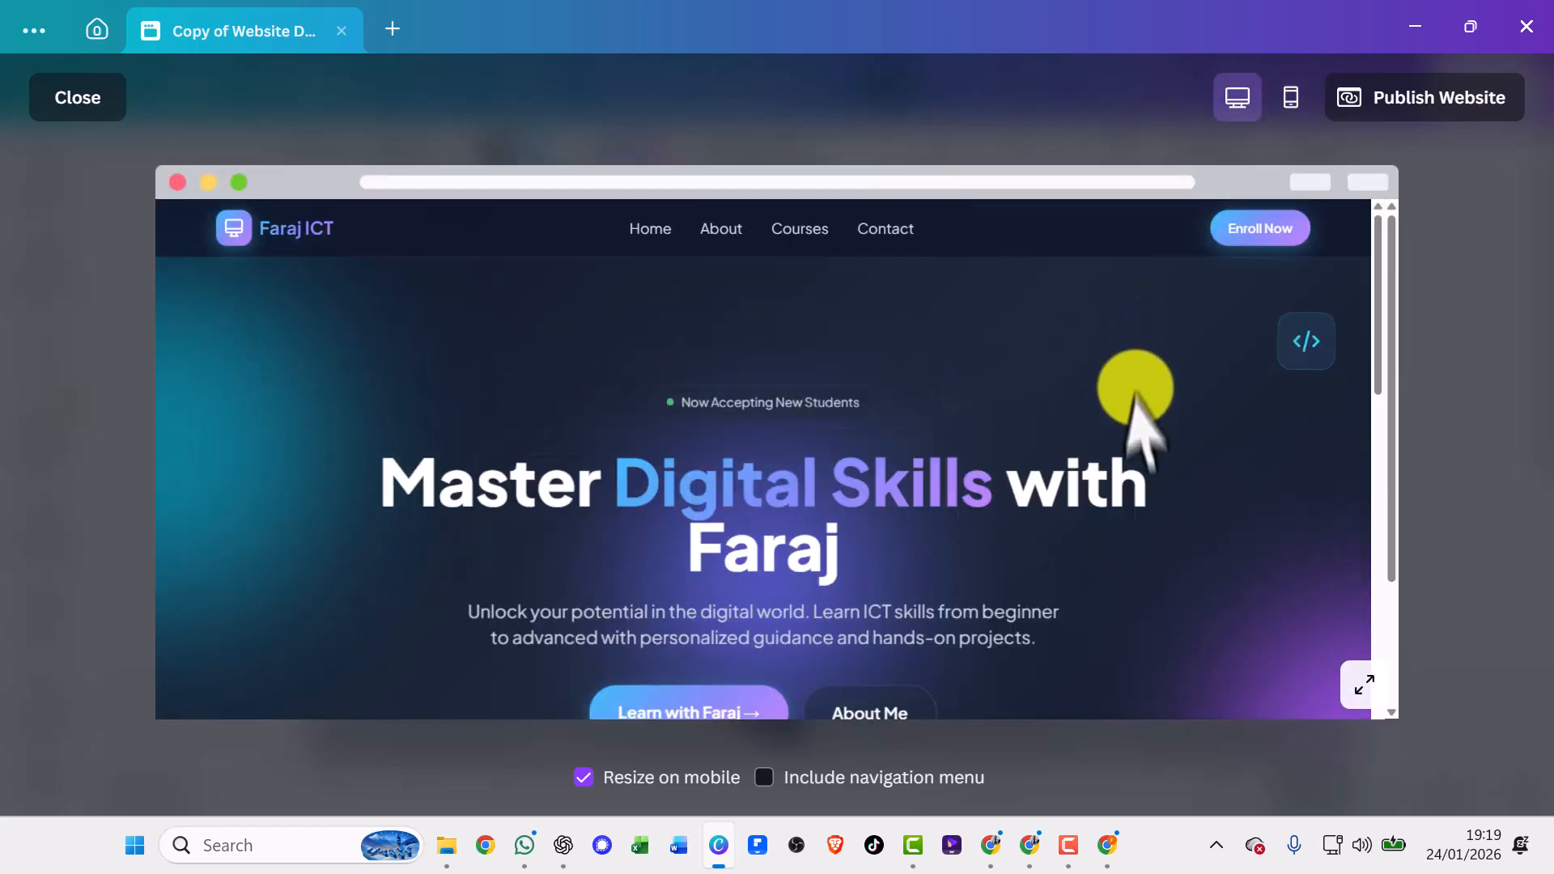
scroll(1131, 389, "down", 3)
scroll(1138, 420, "up", 3)
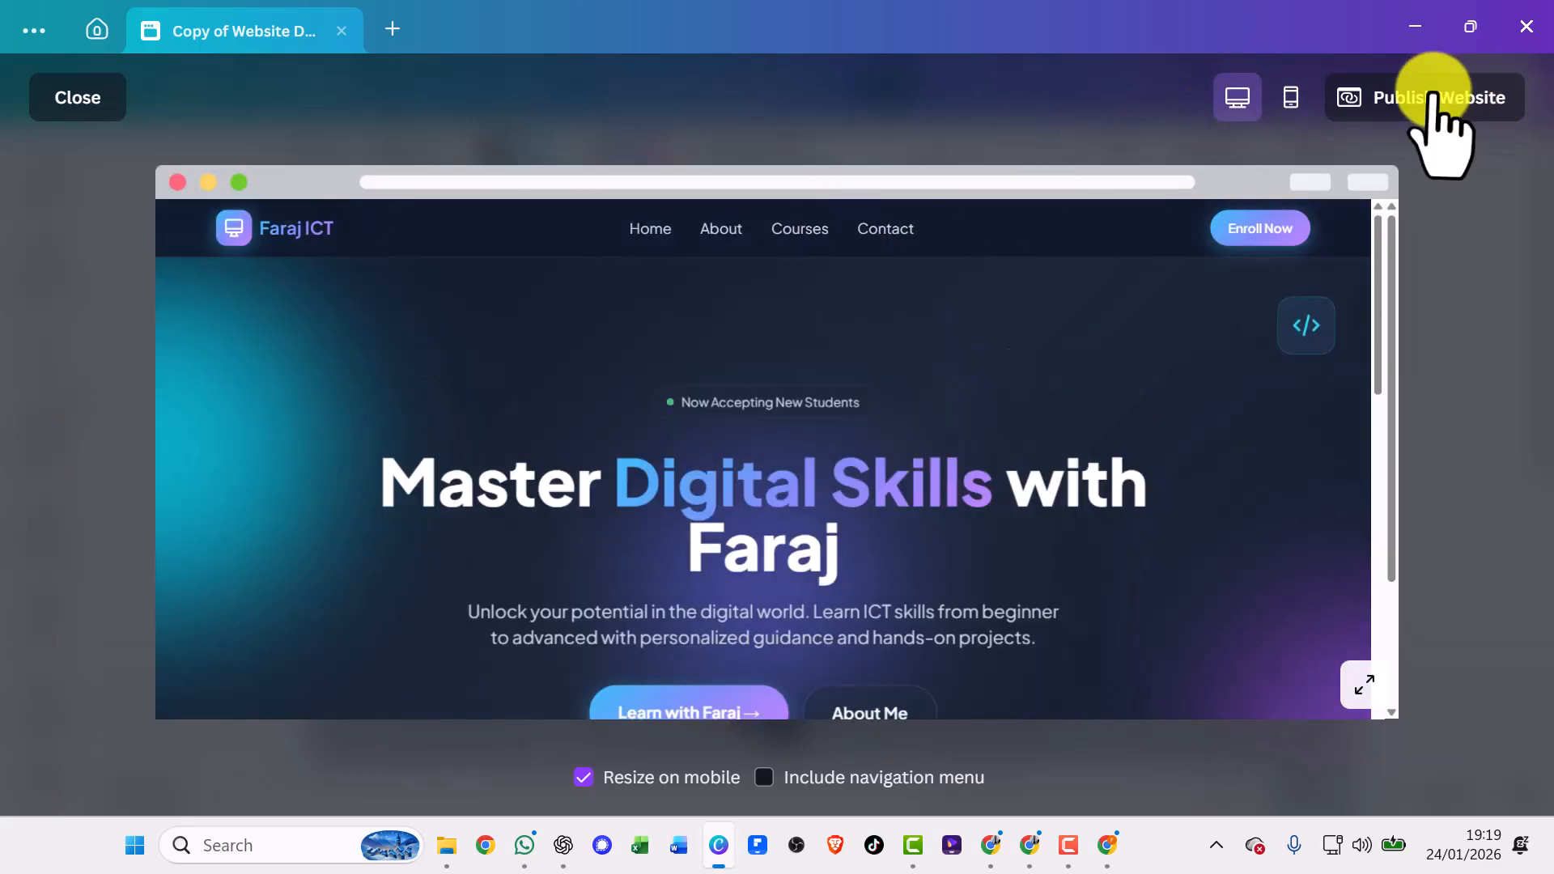
Start publishing the website and replace the path in its site address with the teacher's first name.
left_click(1431, 97)
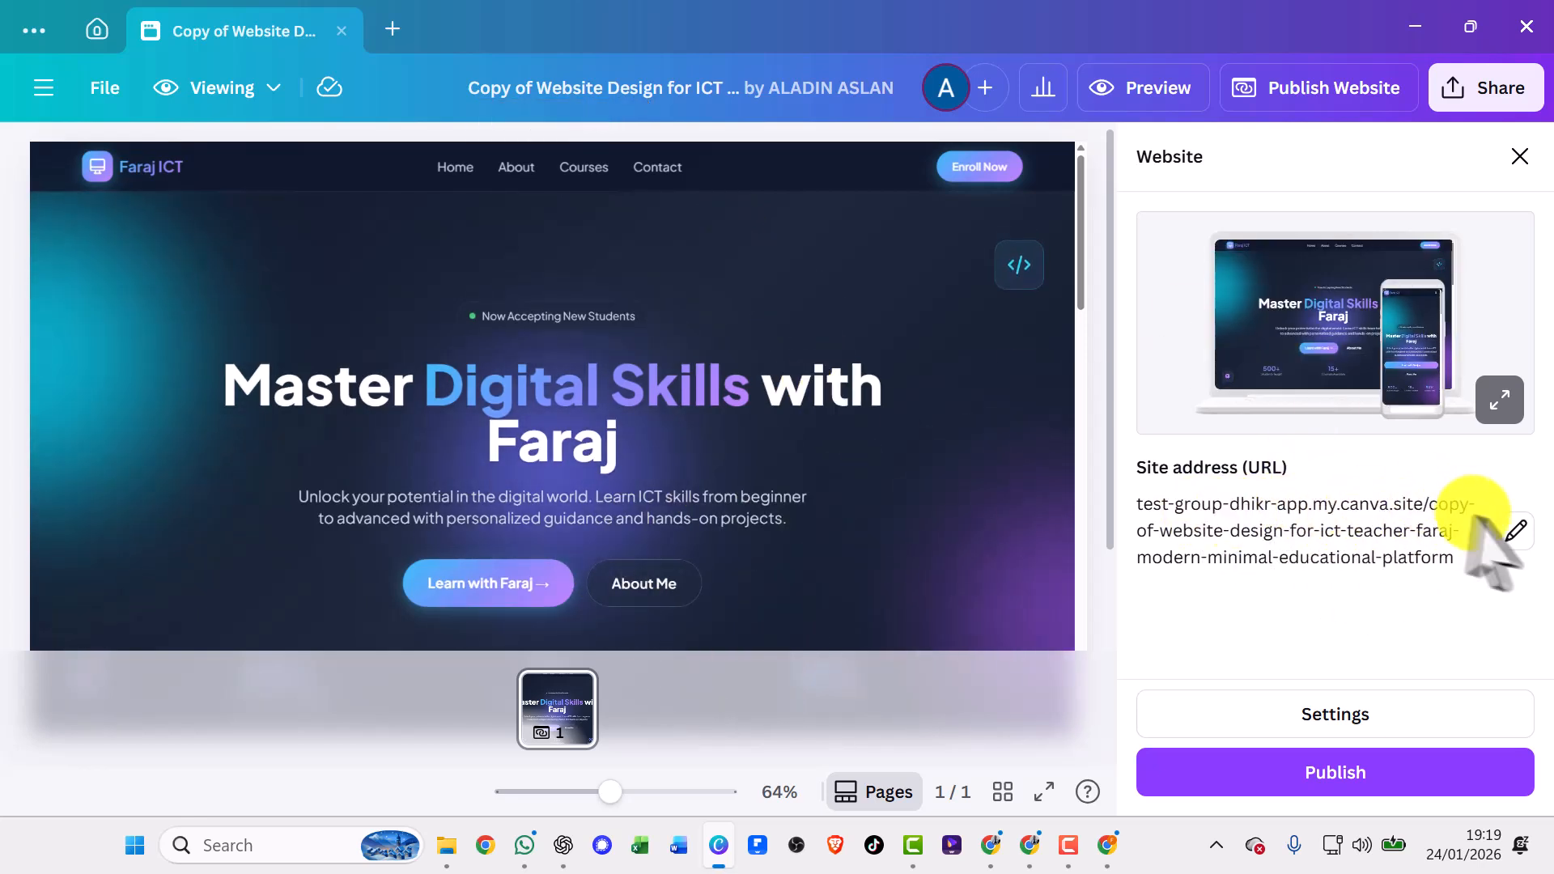
left_click(1515, 532)
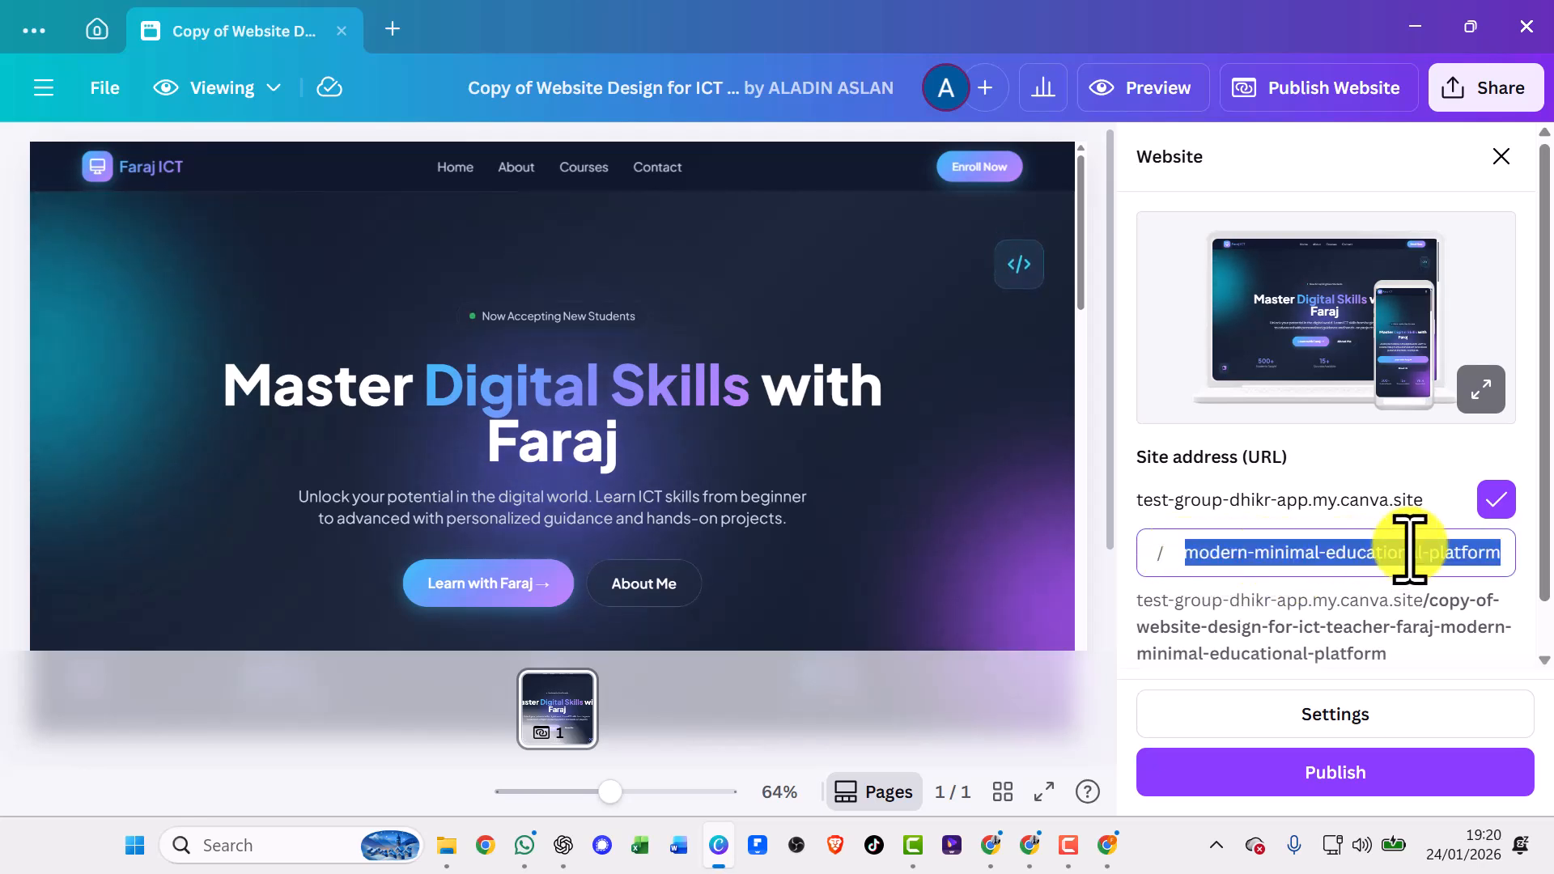
key("BackSpace")
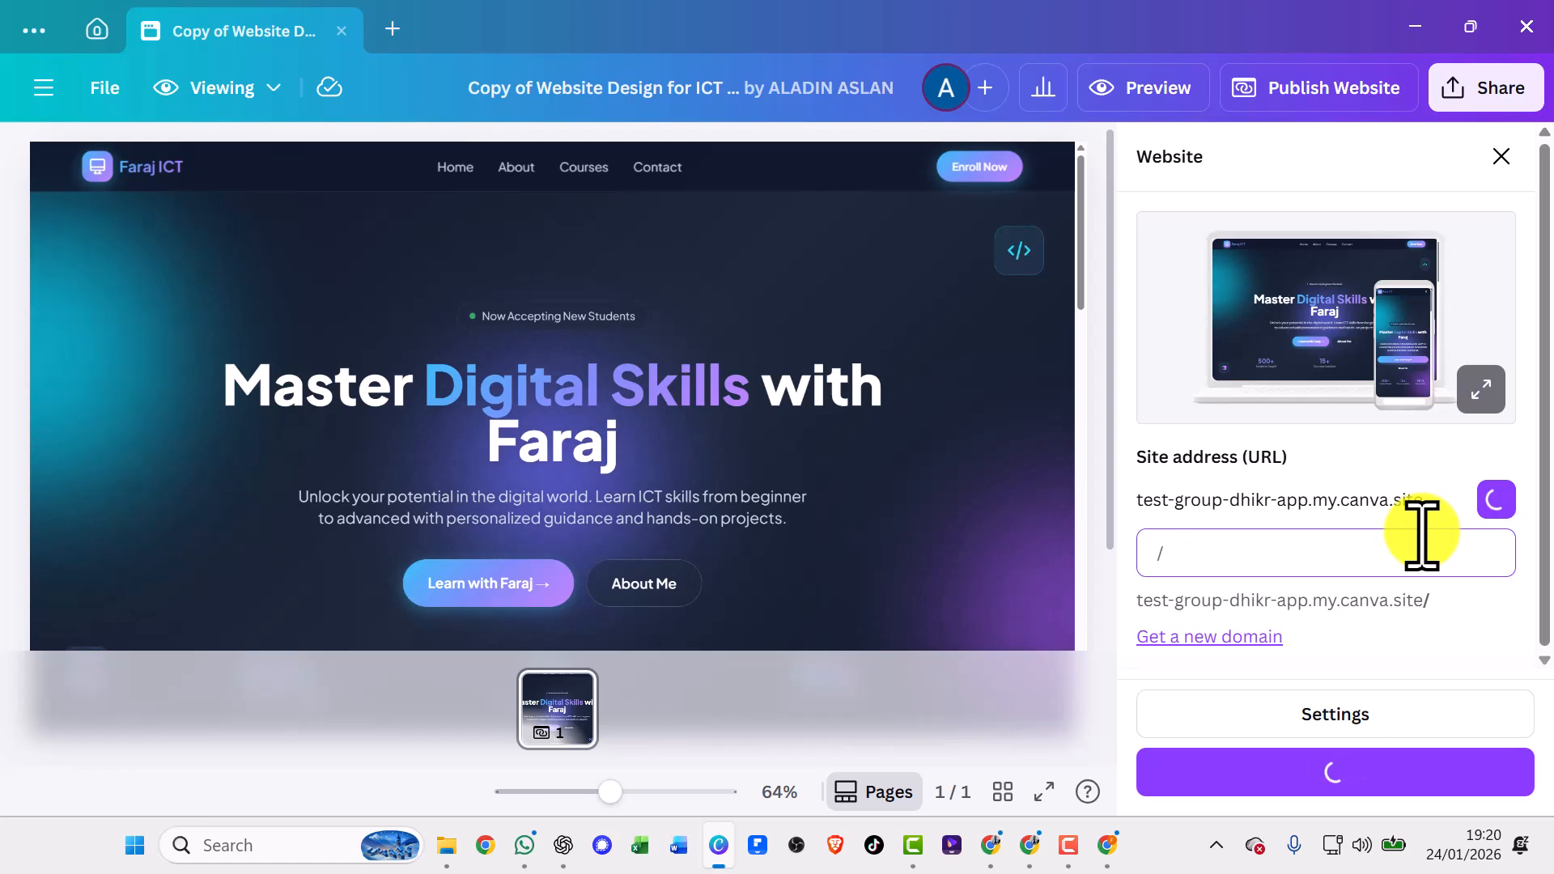
type("fra")
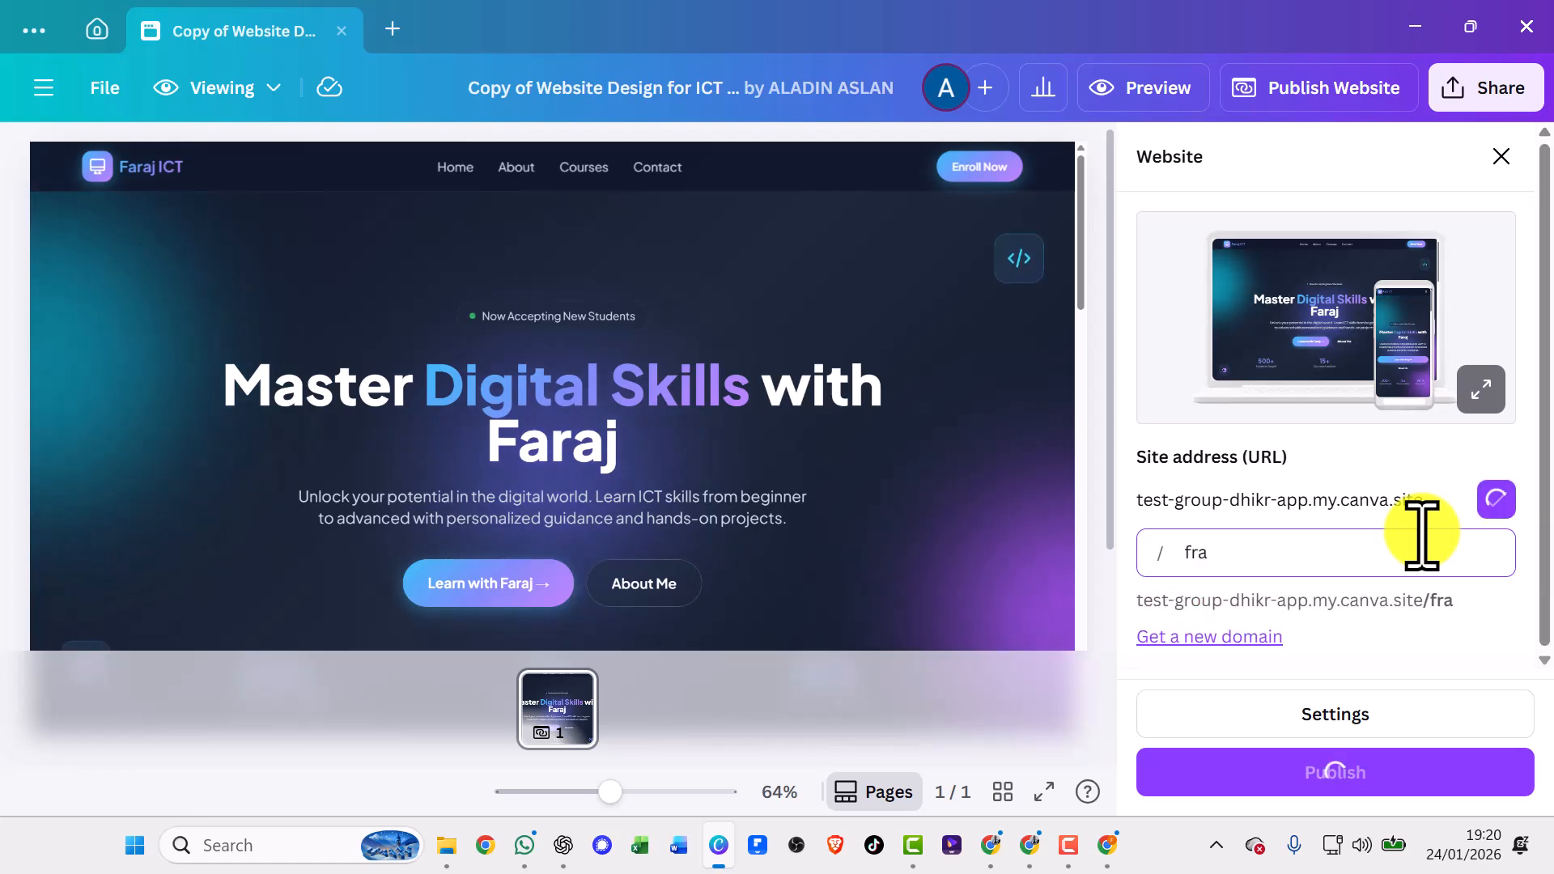
key("BackSpace")
key("BackSpace")
key("BackSpace")
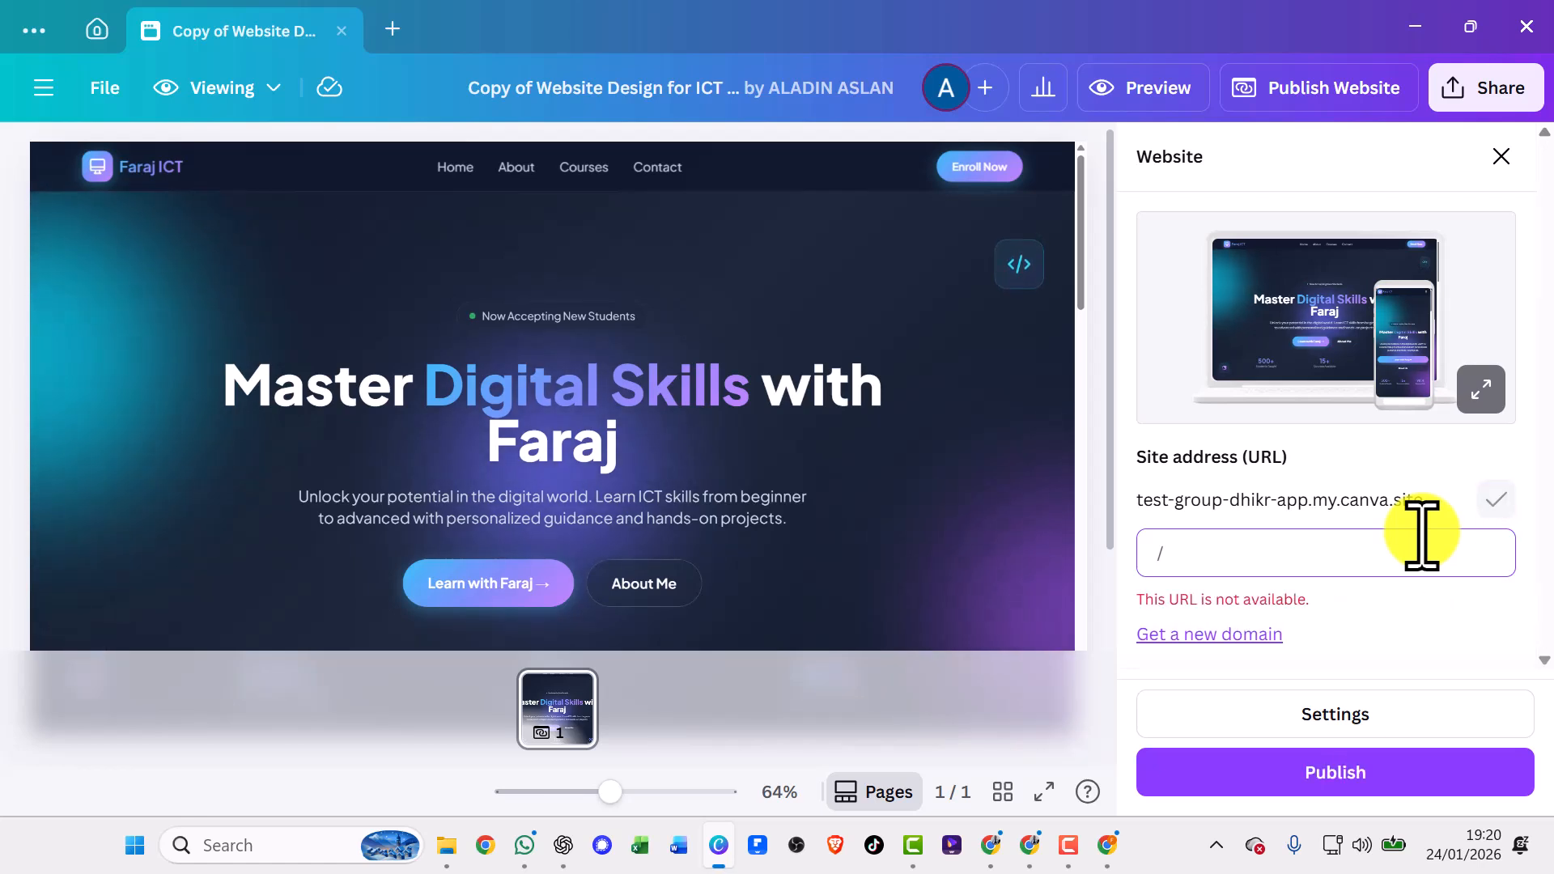
type("faraj")
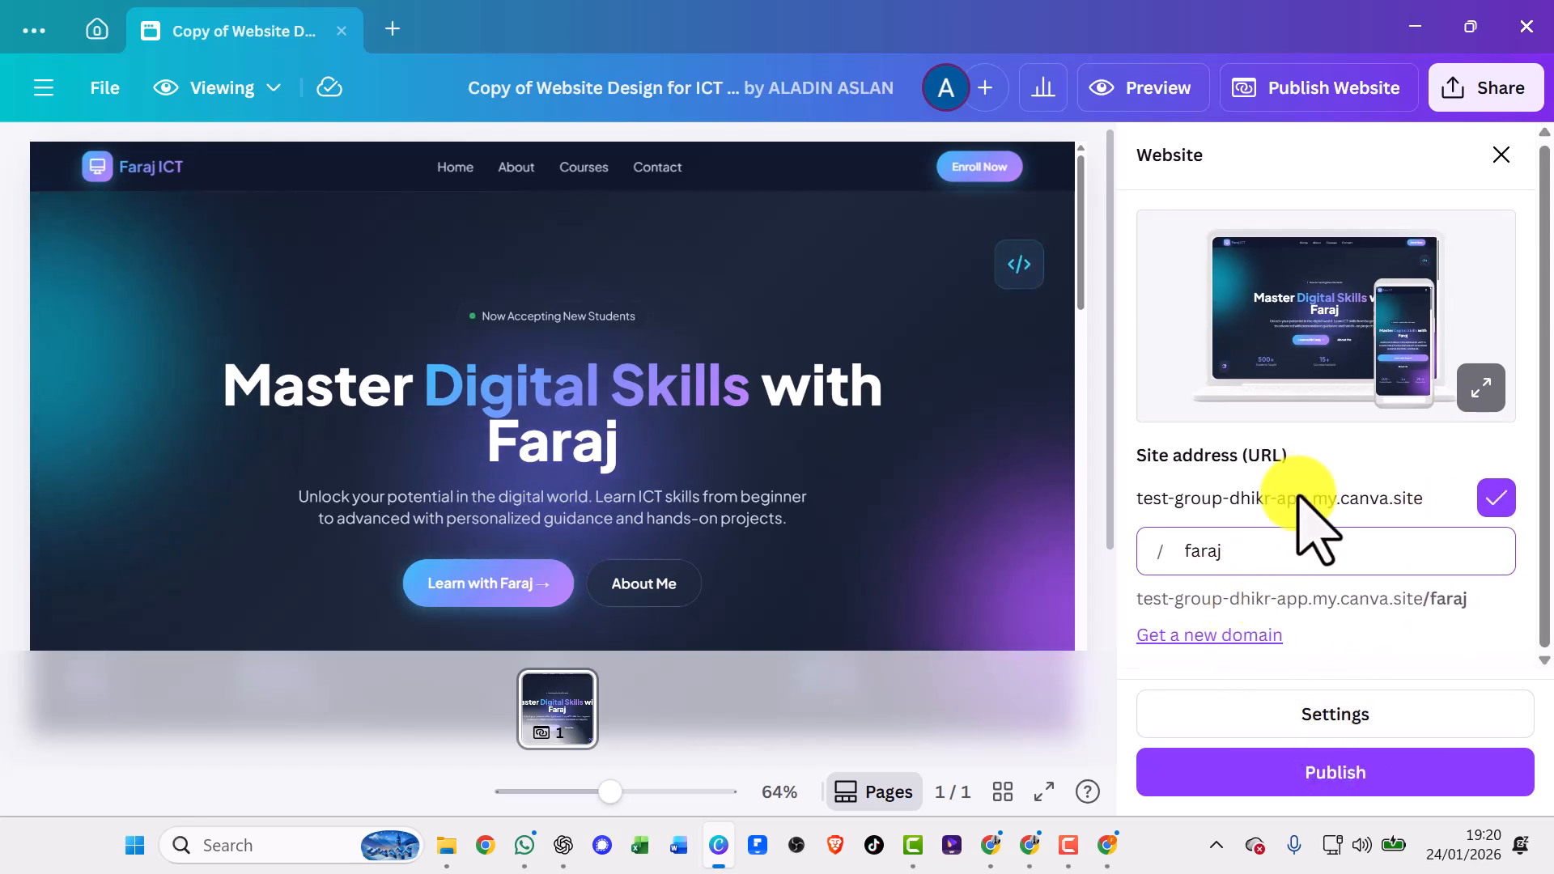
Look at the custom domain options for the site, and dismiss them without choosing one.
left_click(1241, 637)
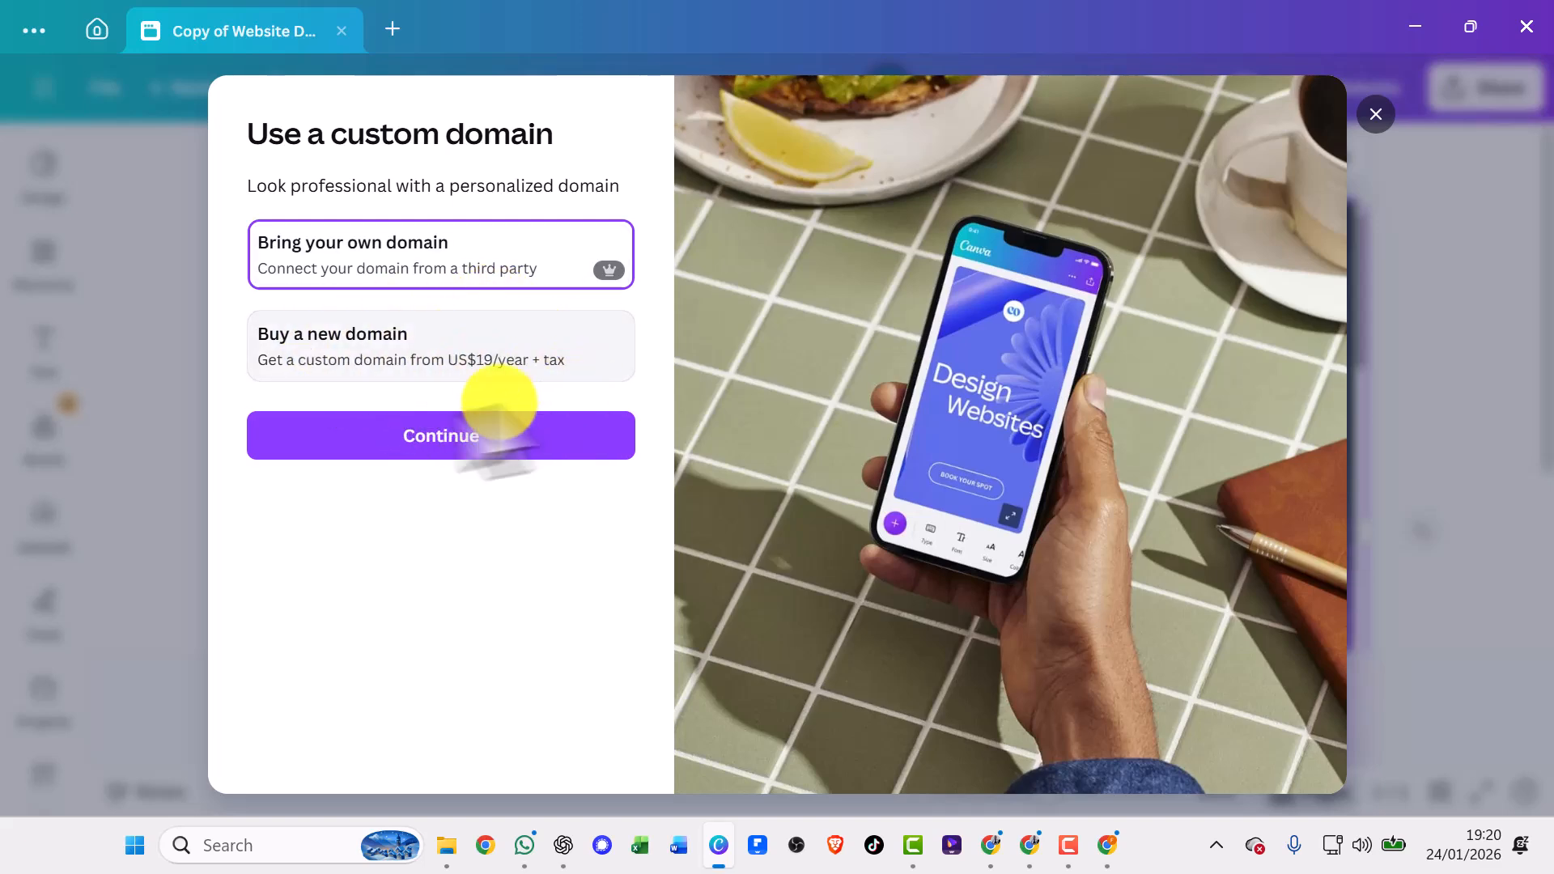
left_click(1375, 114)
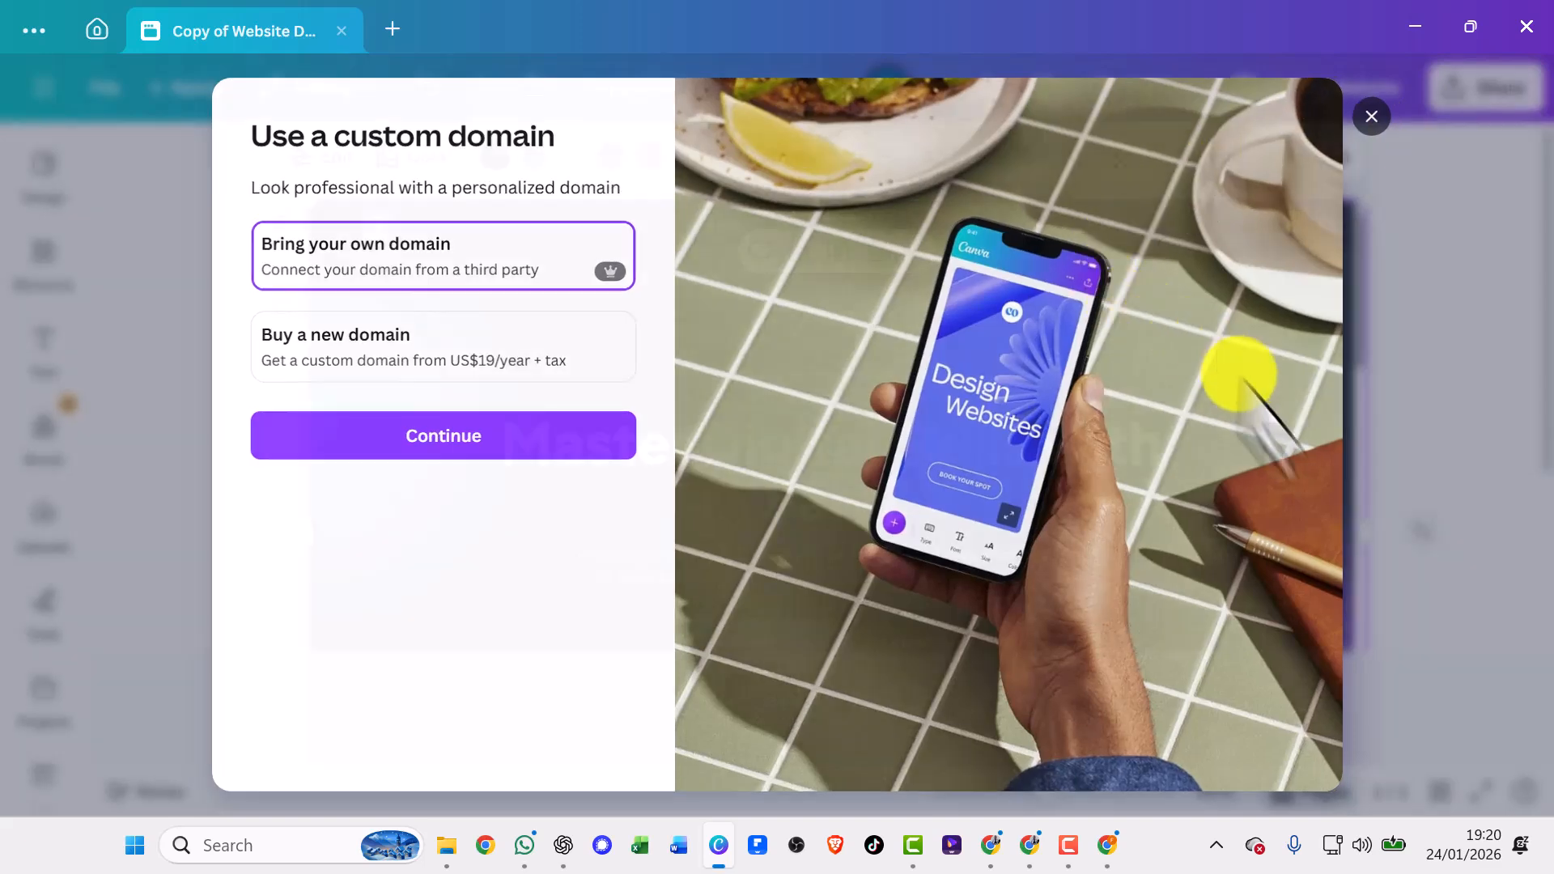
scroll(1179, 521, "down", 3)
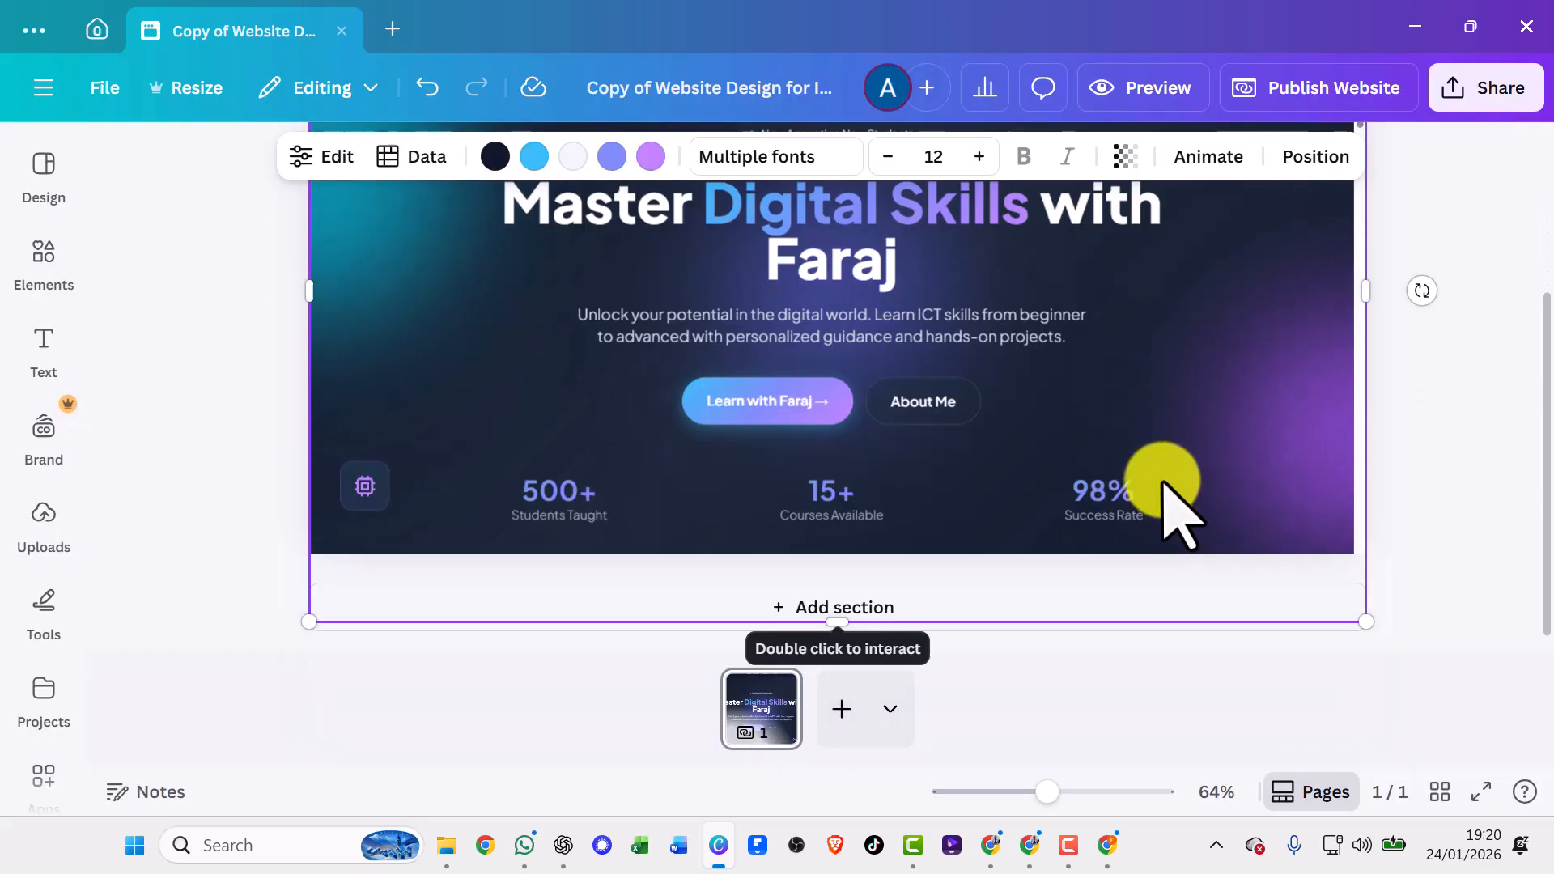
scroll(1133, 478, "up", 3)
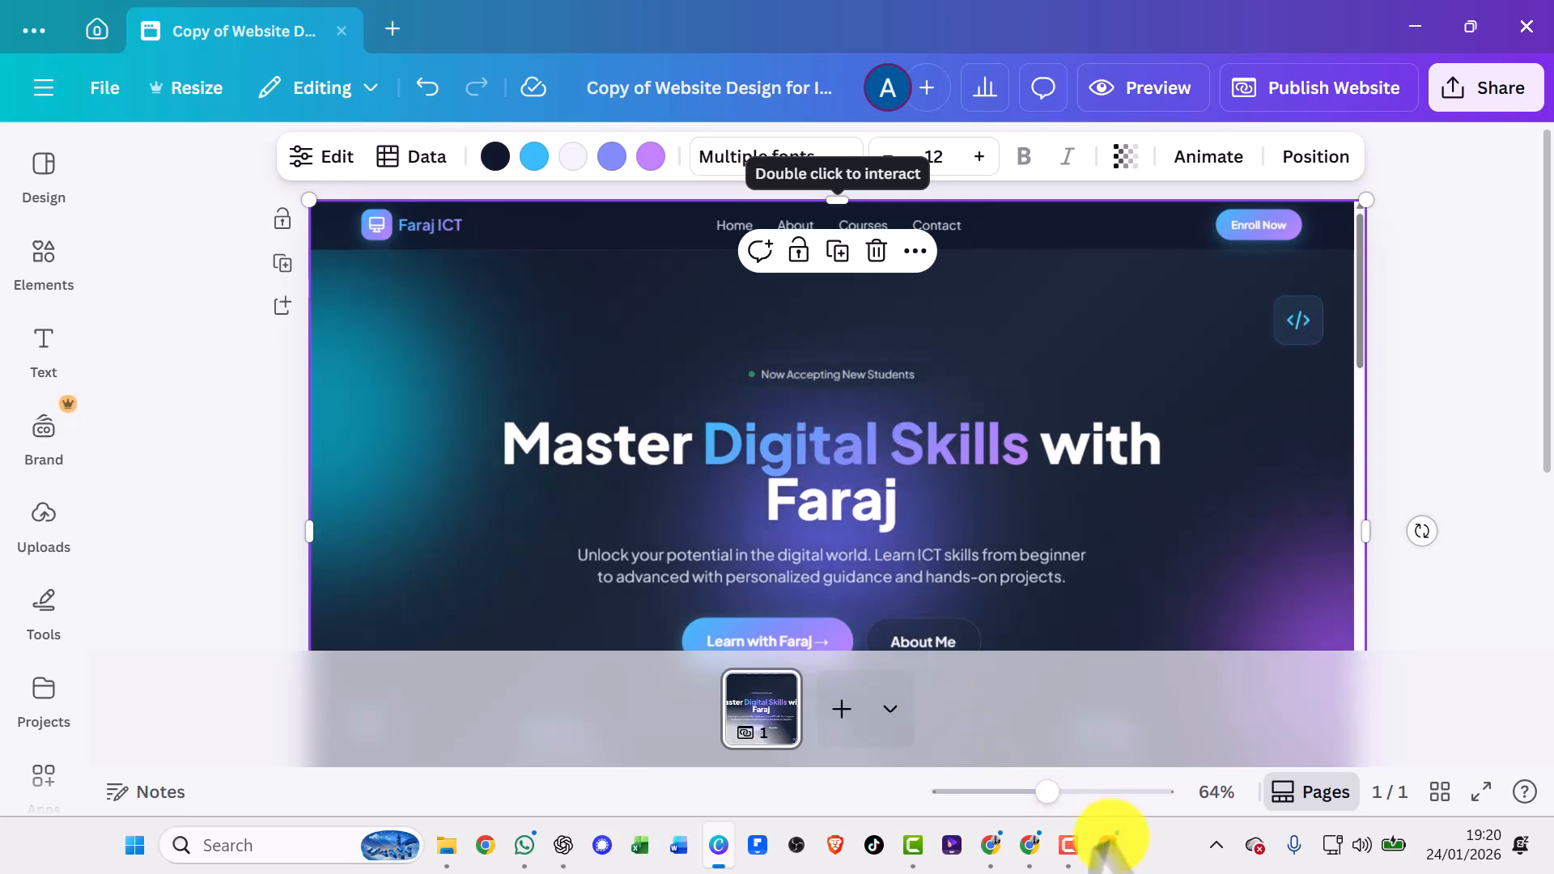
left_click(1069, 845)
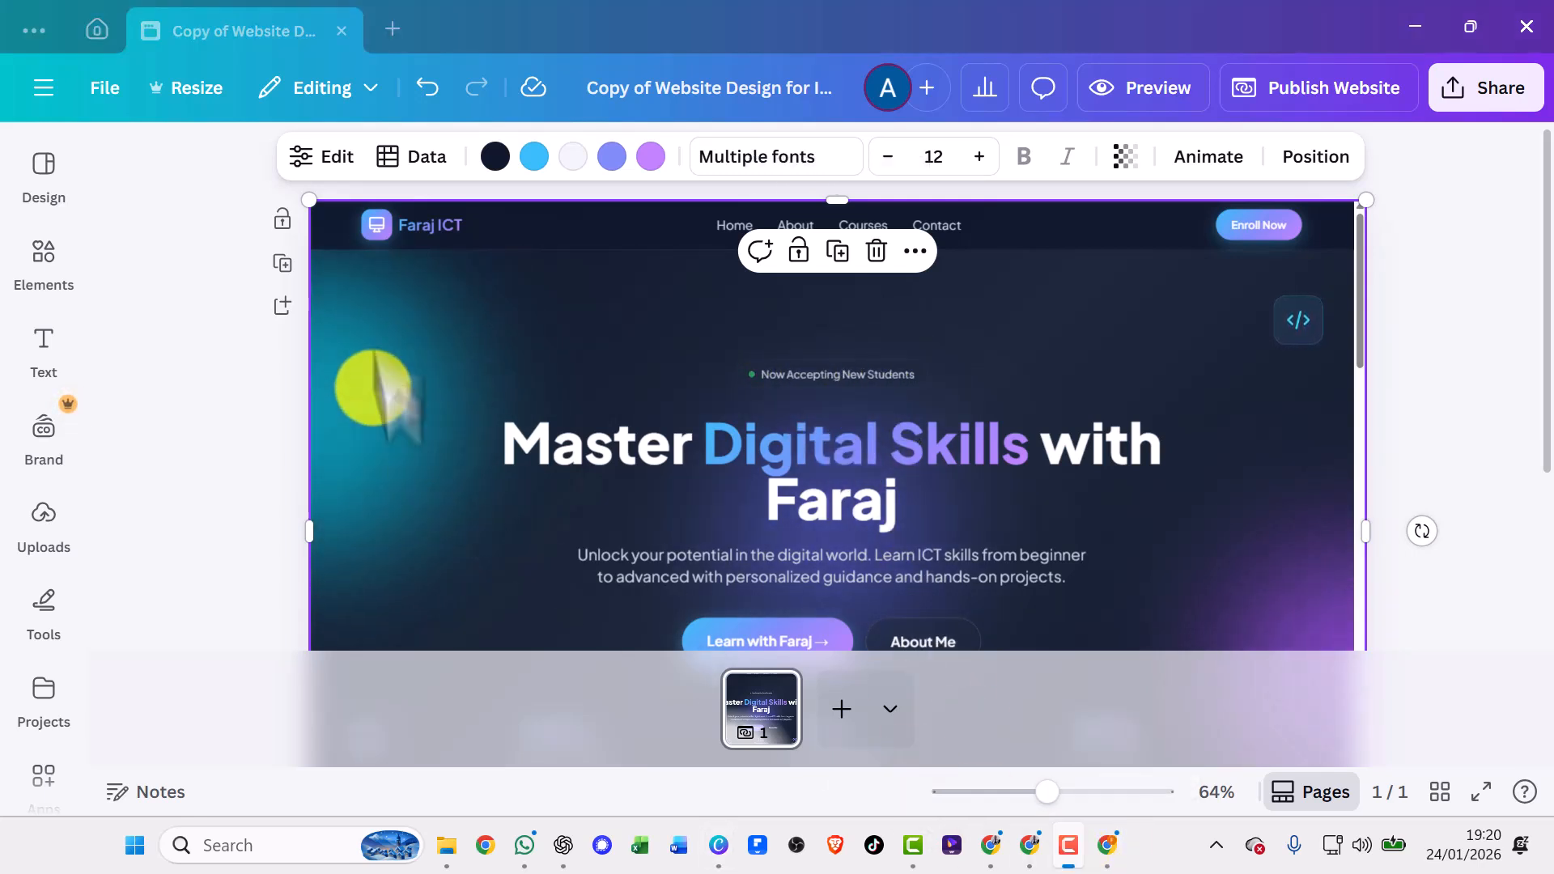